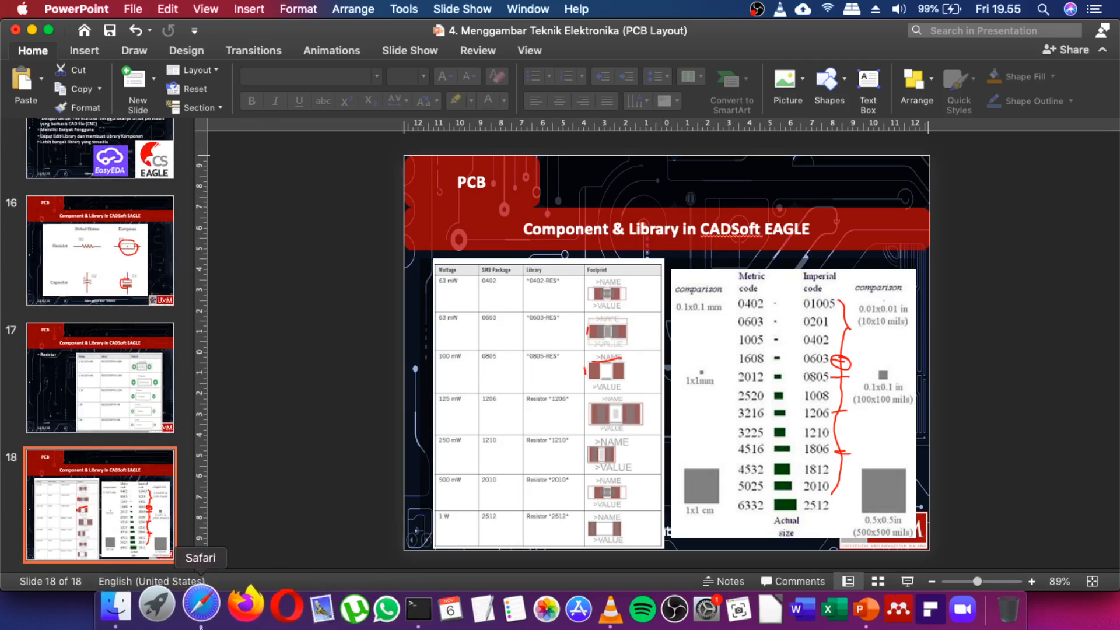
Launch EasyEDA and list the opened Support Shield project with Sheet_1 and its PCB.
left_click(168, 607)
left_click(699, 288)
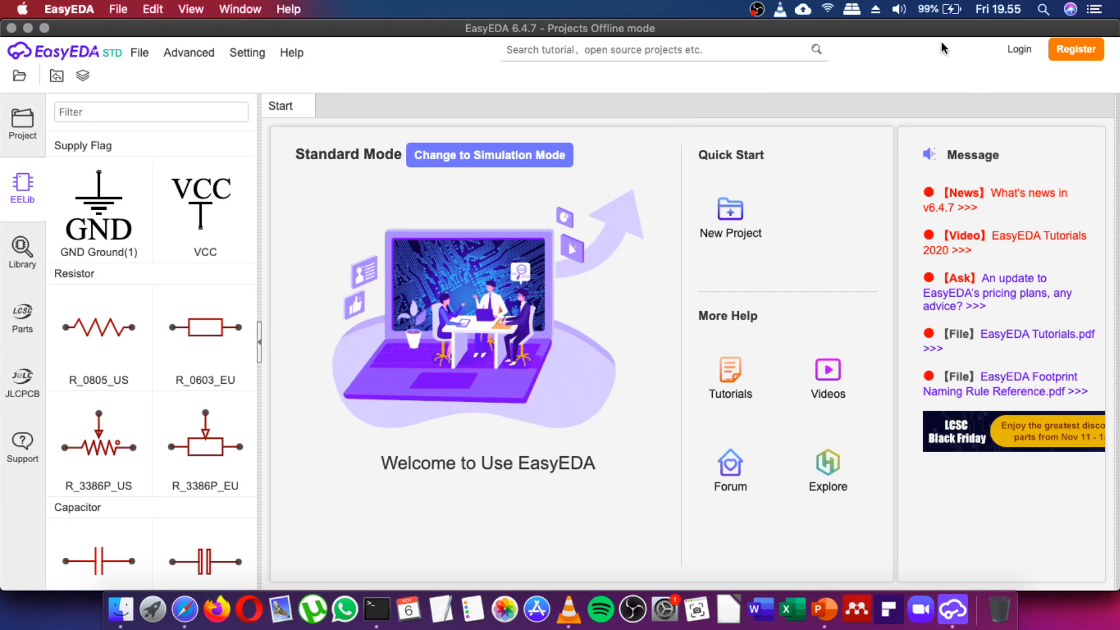
left_click(25, 254)
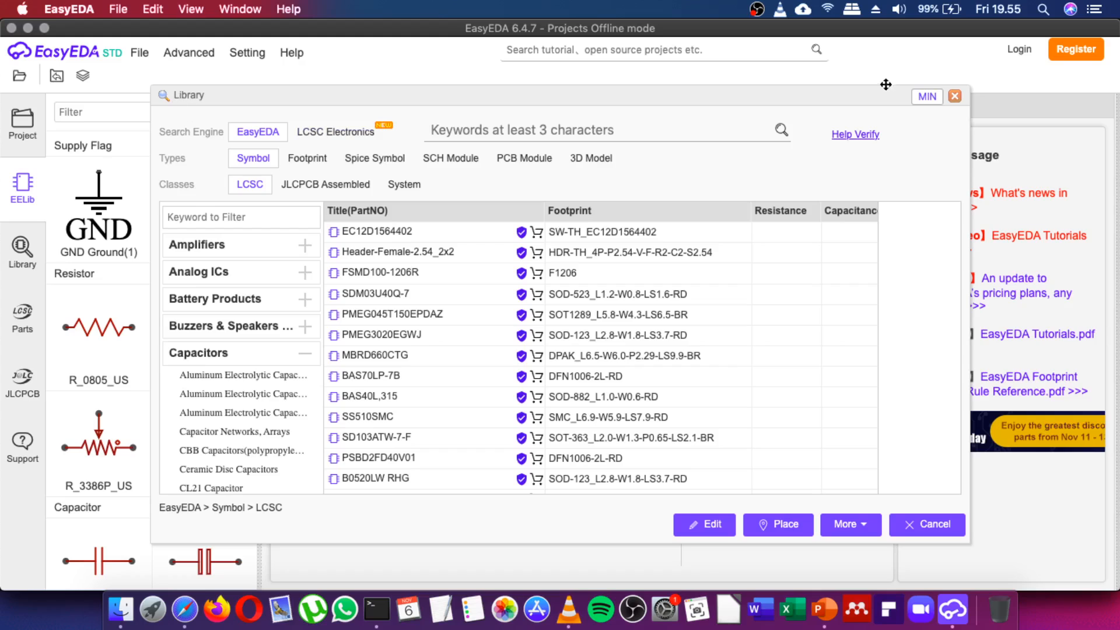
left_click(955, 95)
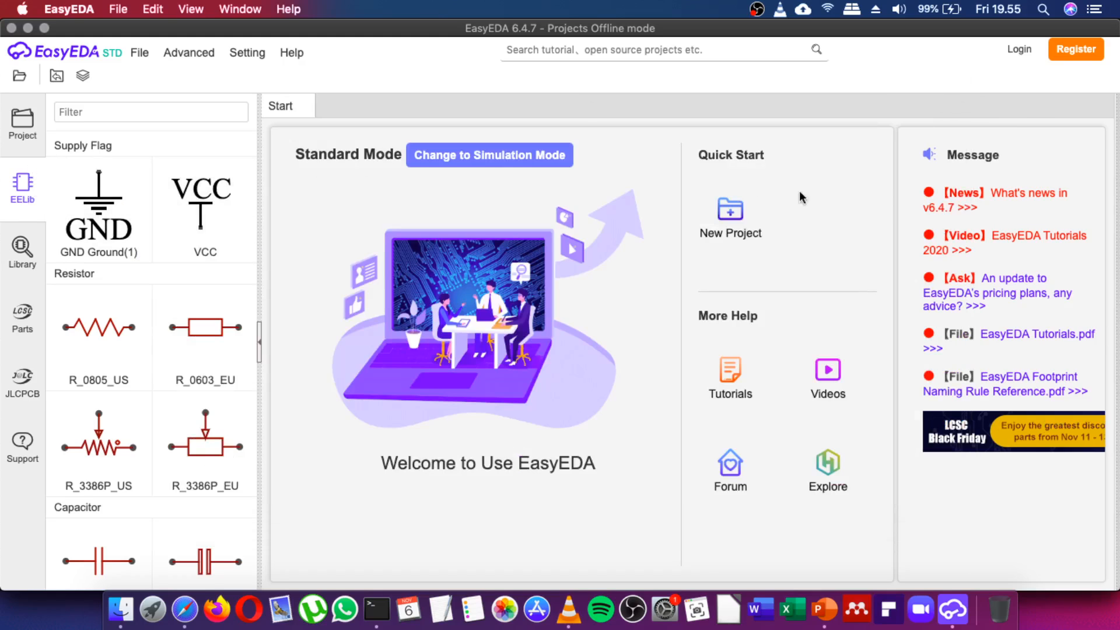
left_click(19, 132)
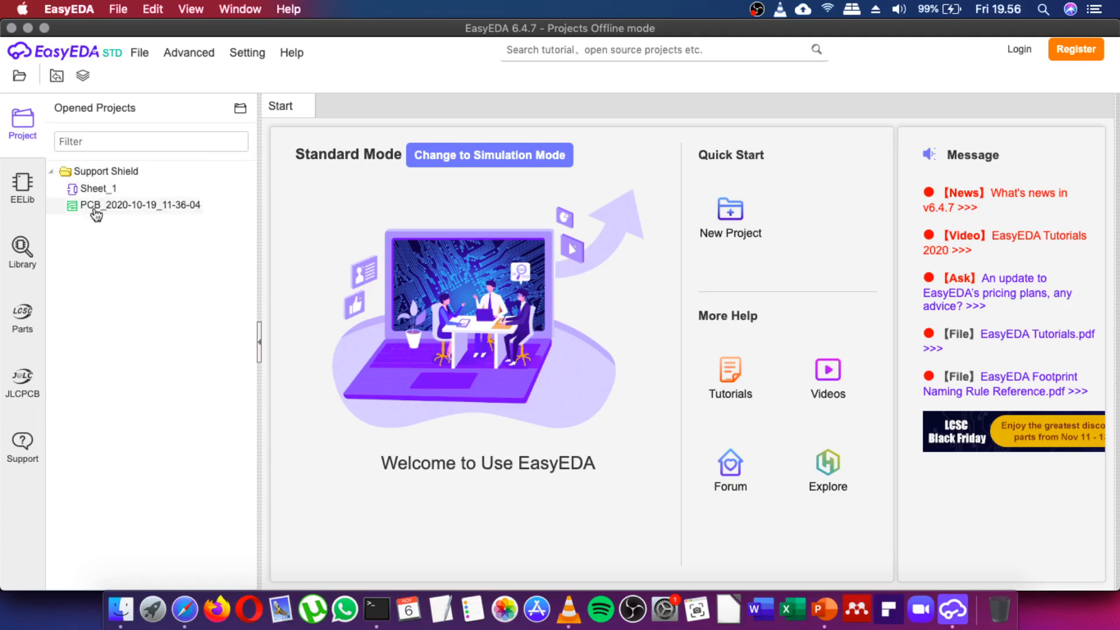
Collapse Support Shield and browse EELib symbols from supply flags to LCD1602, then open the library search.
left_click(52, 174)
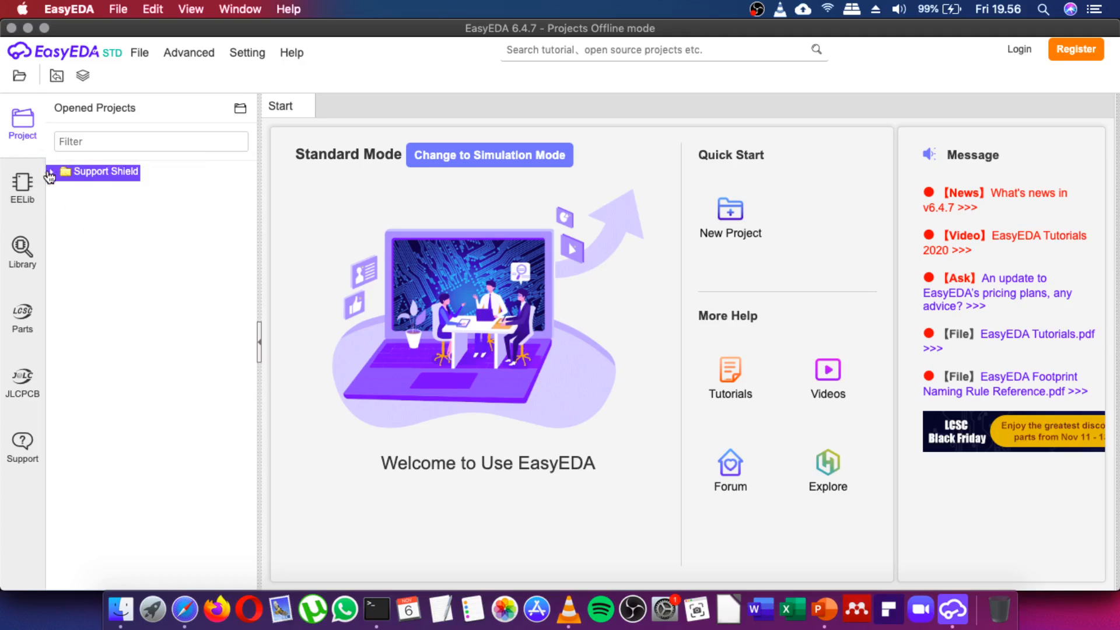
left_click(23, 200)
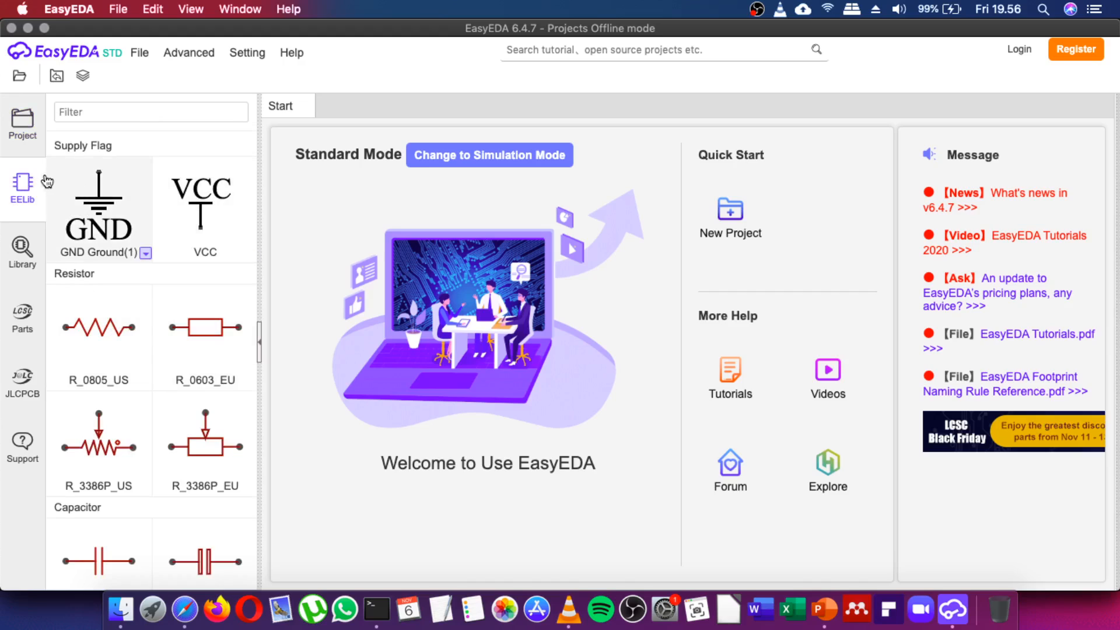
scroll(140, 243, "down", 4)
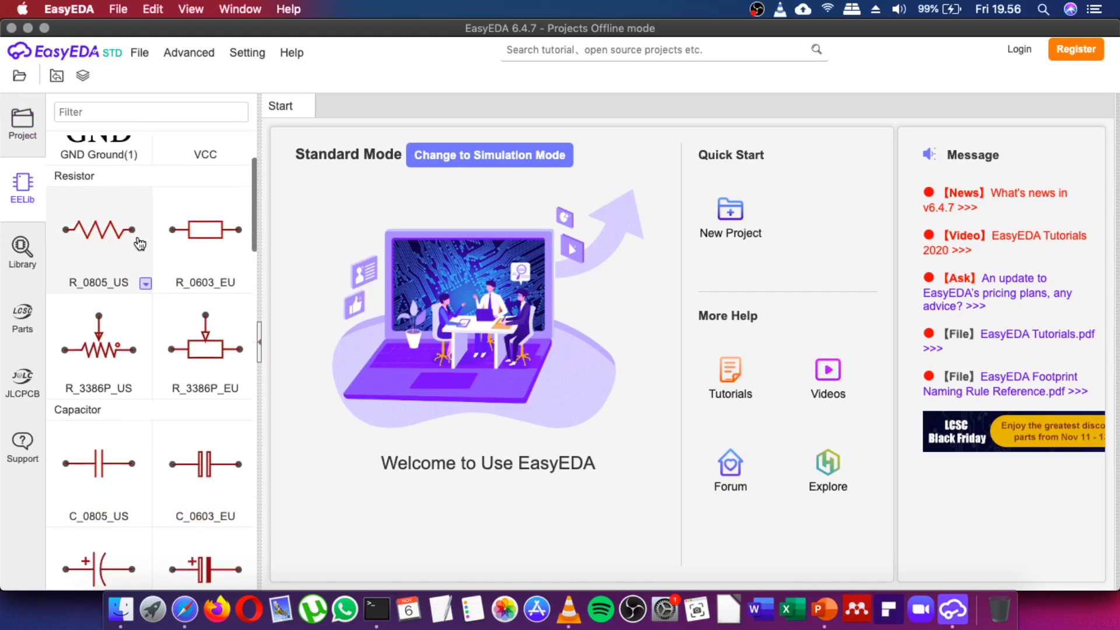
scroll(140, 244, "up", 4)
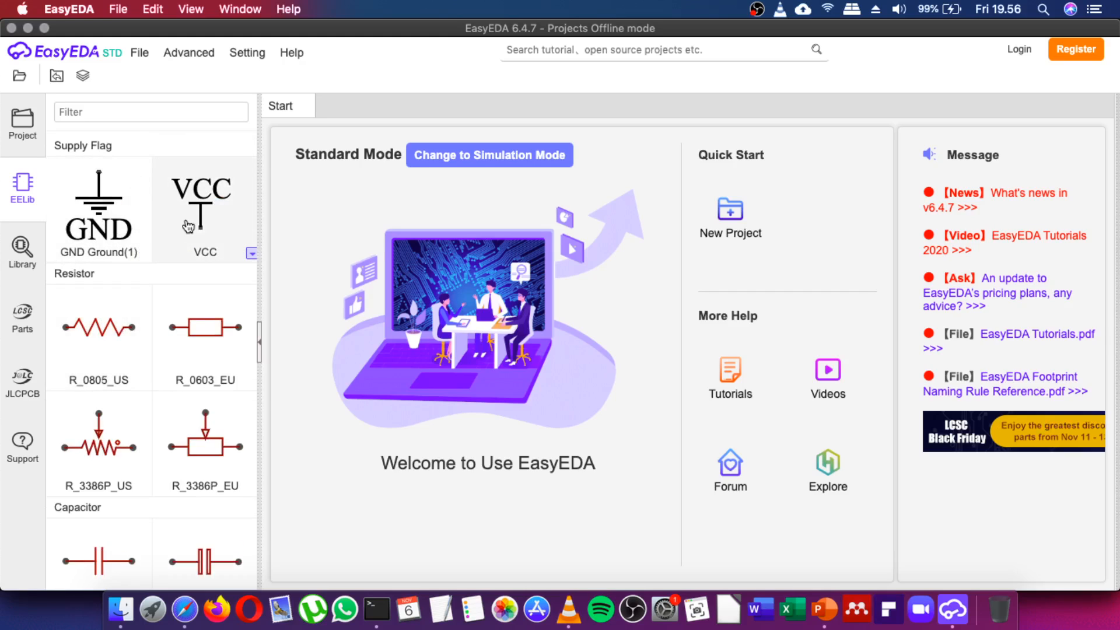
scroll(144, 334, "down", 5)
scroll(145, 334, "down", 20)
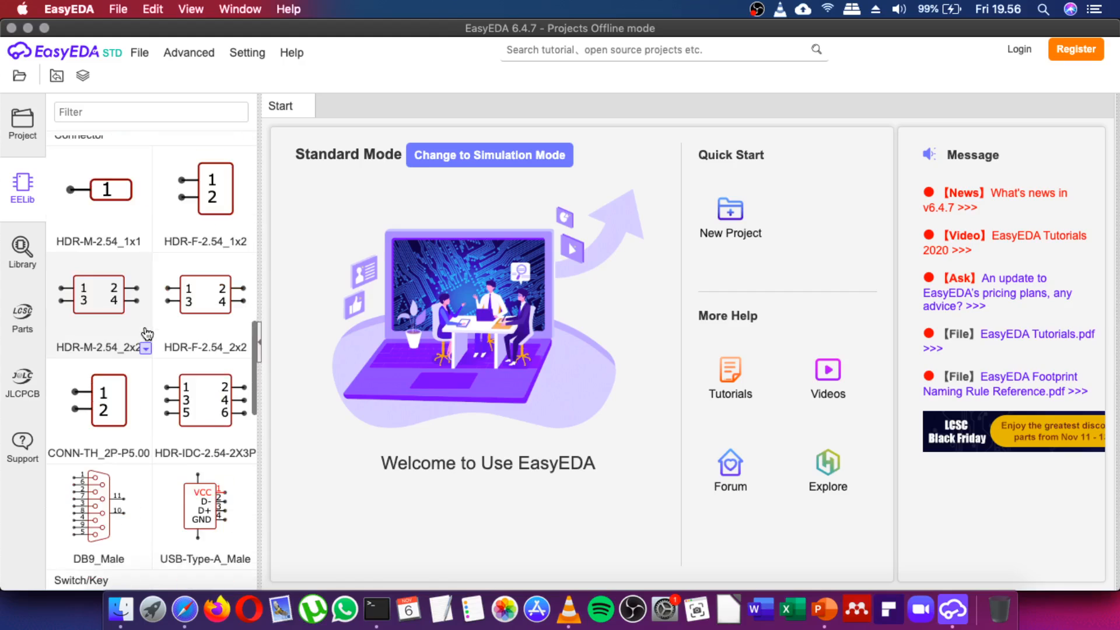
scroll(149, 323, "up", 3)
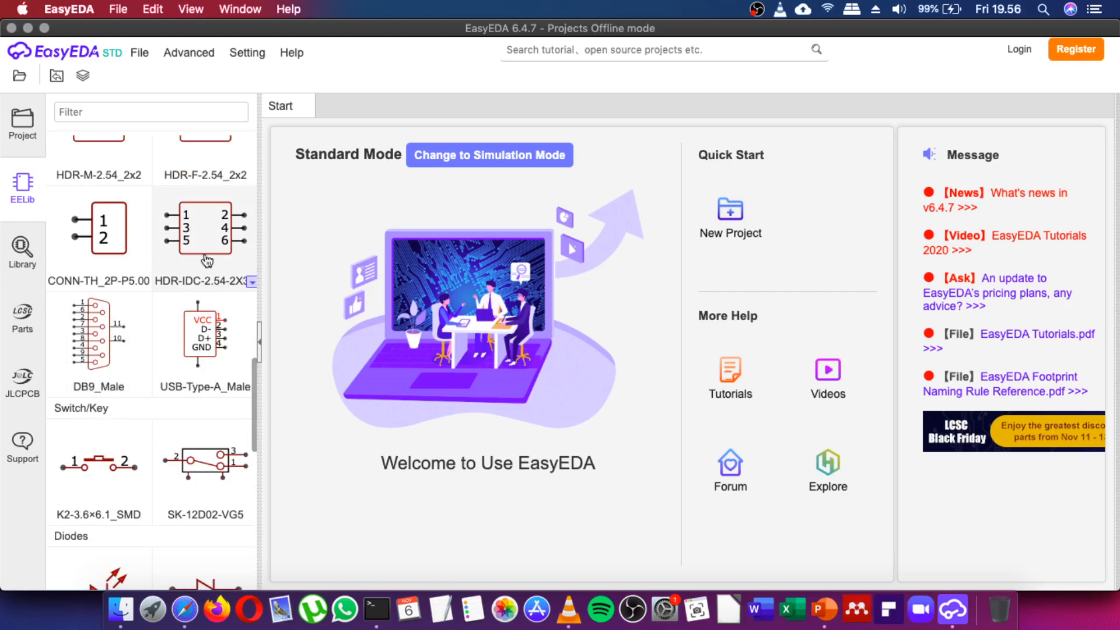
scroll(199, 318, "down", 20)
scroll(199, 318, "down", 1)
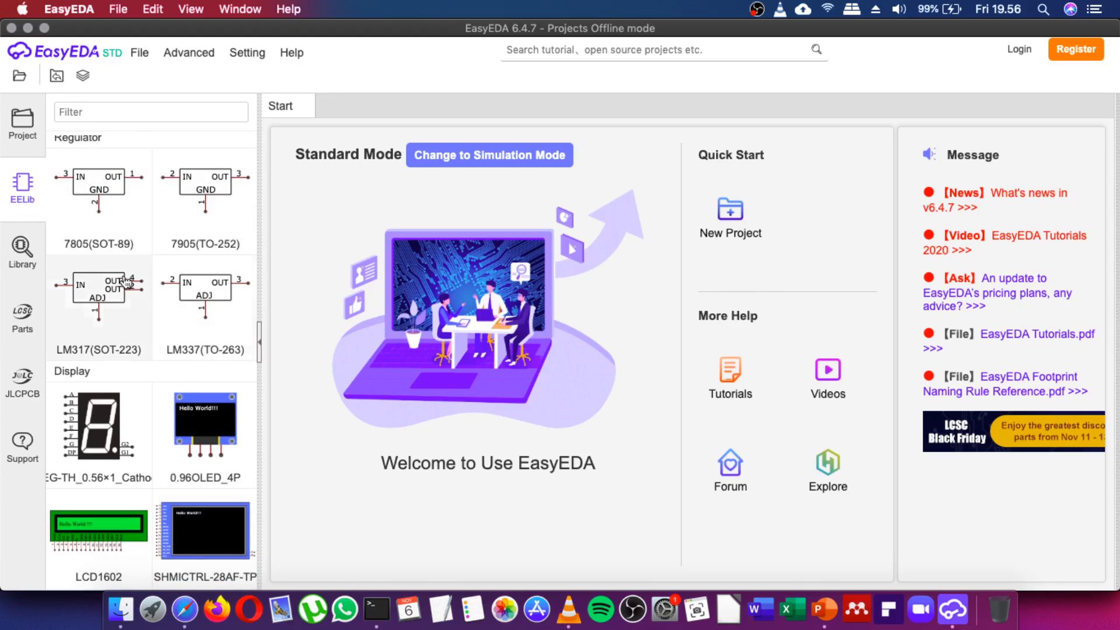
left_click(22, 257)
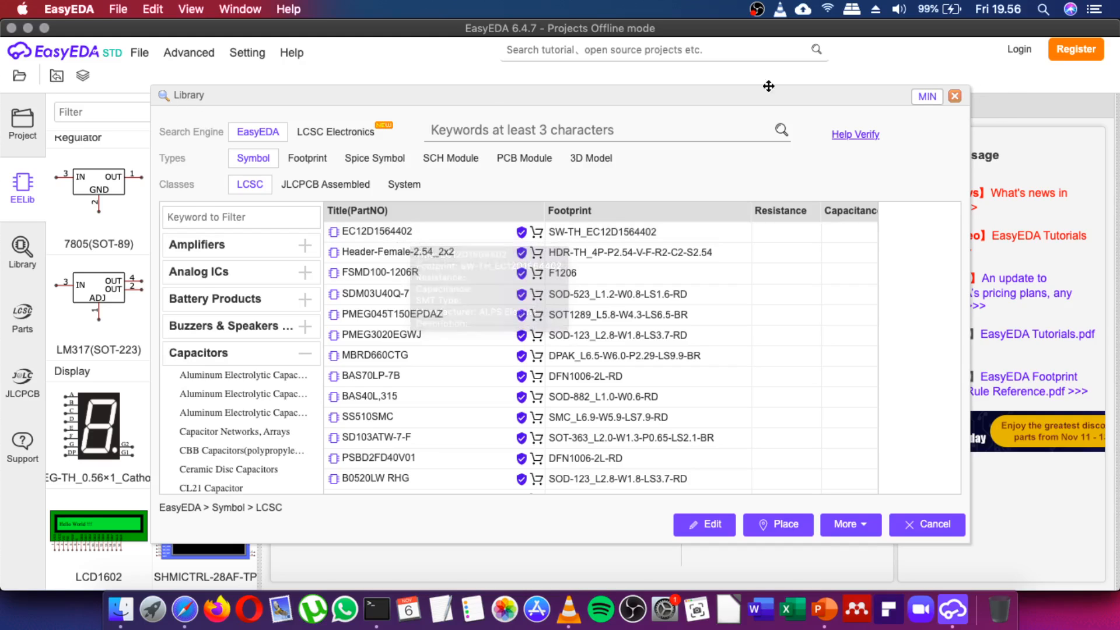
Close the Library window, leaving EELib regulators like 7805 and LM317 visible.
left_click(955, 97)
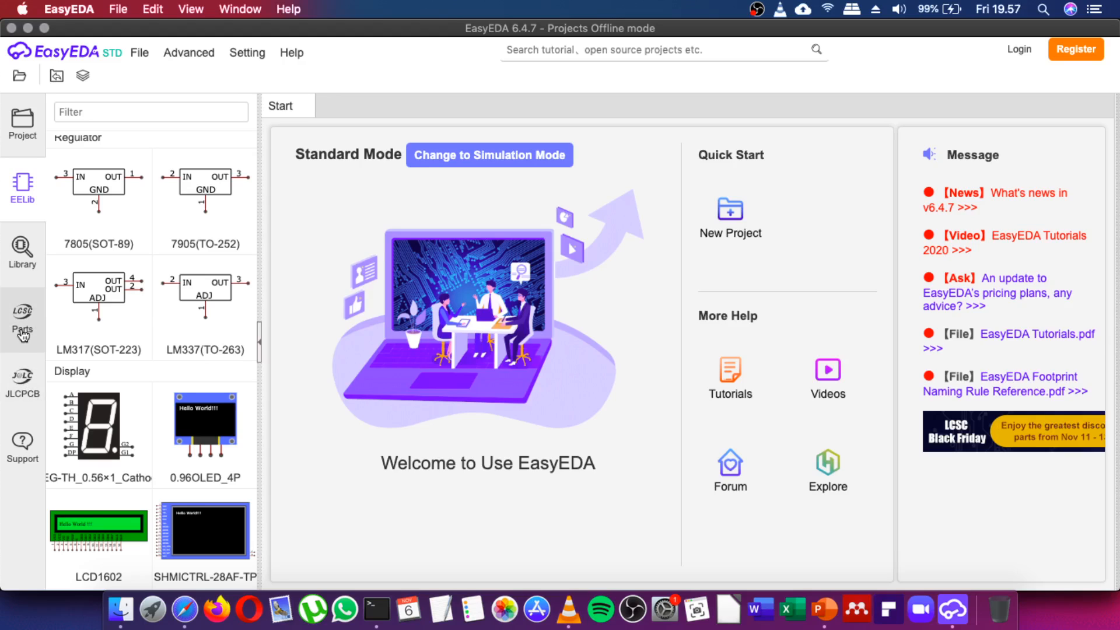
left_click(22, 329)
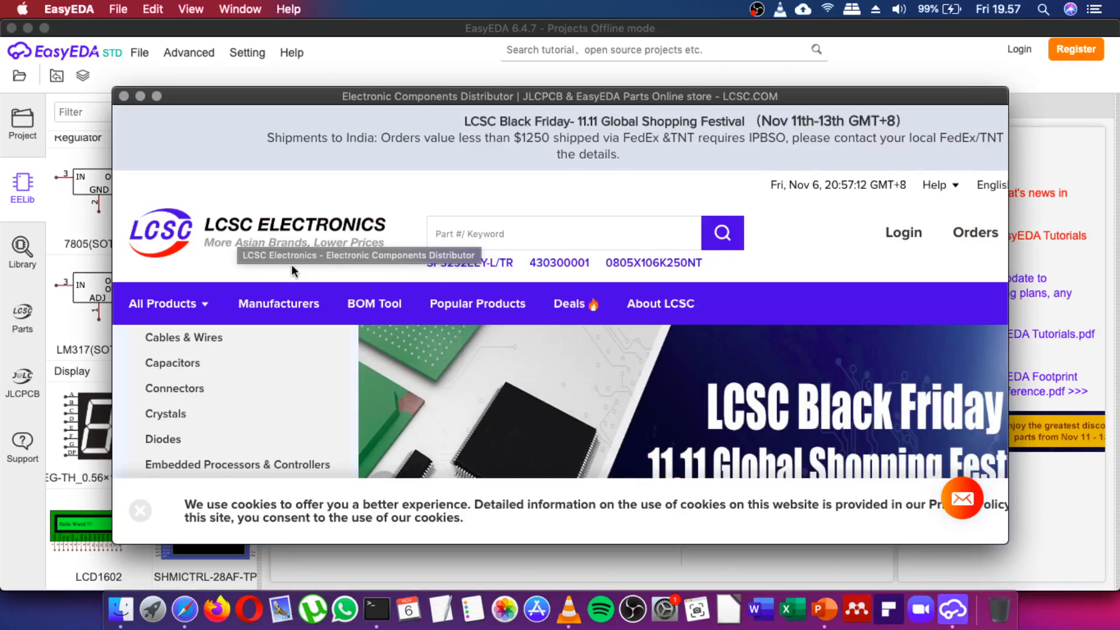
scroll(296, 262, "down", 5)
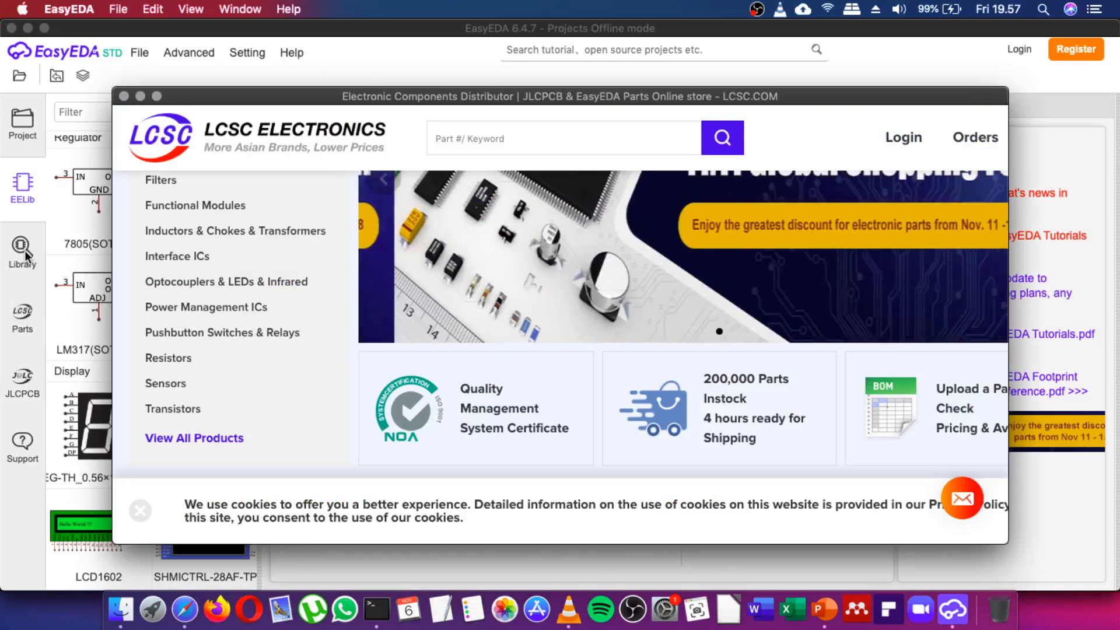
scroll(137, 430, "down", 1)
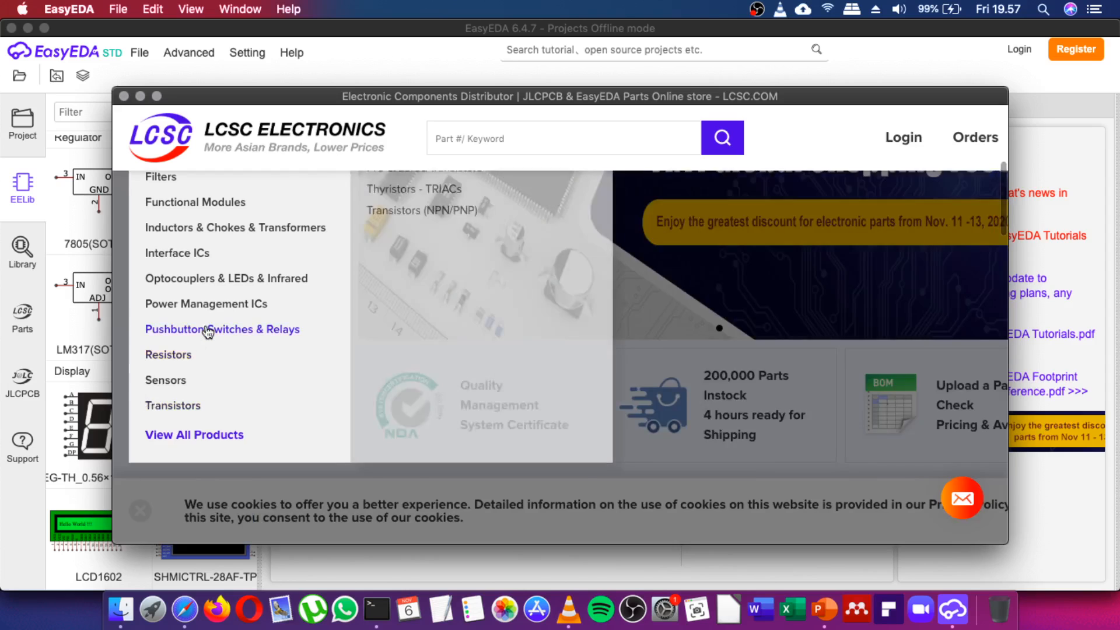
scroll(208, 330, "down", 10)
scroll(362, 300, "up", 1)
scroll(396, 292, "up", 3)
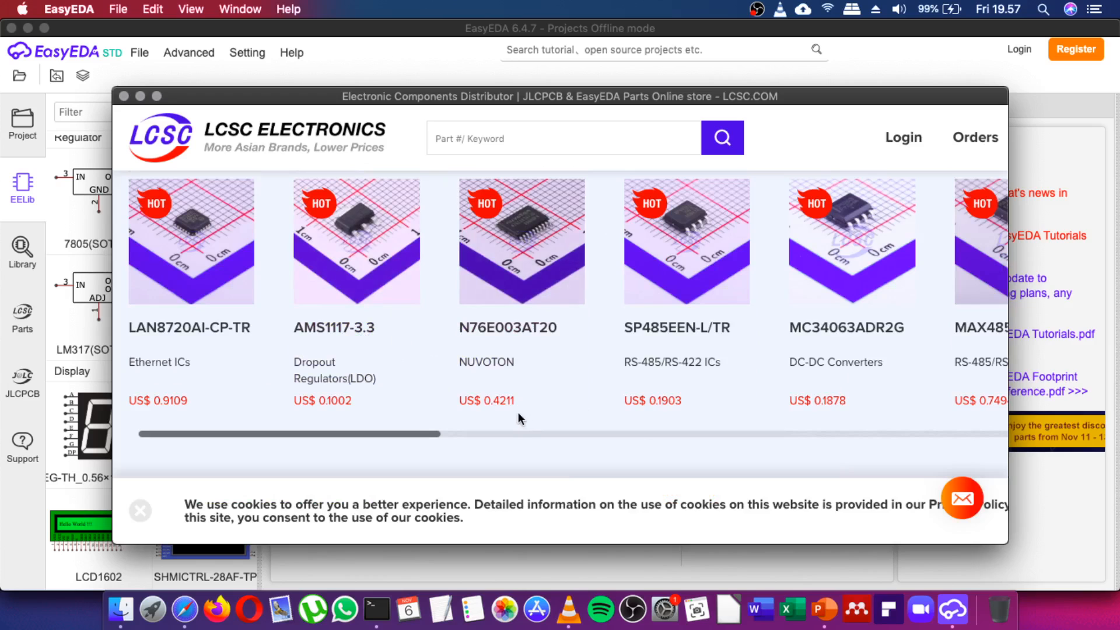
left_click(124, 97)
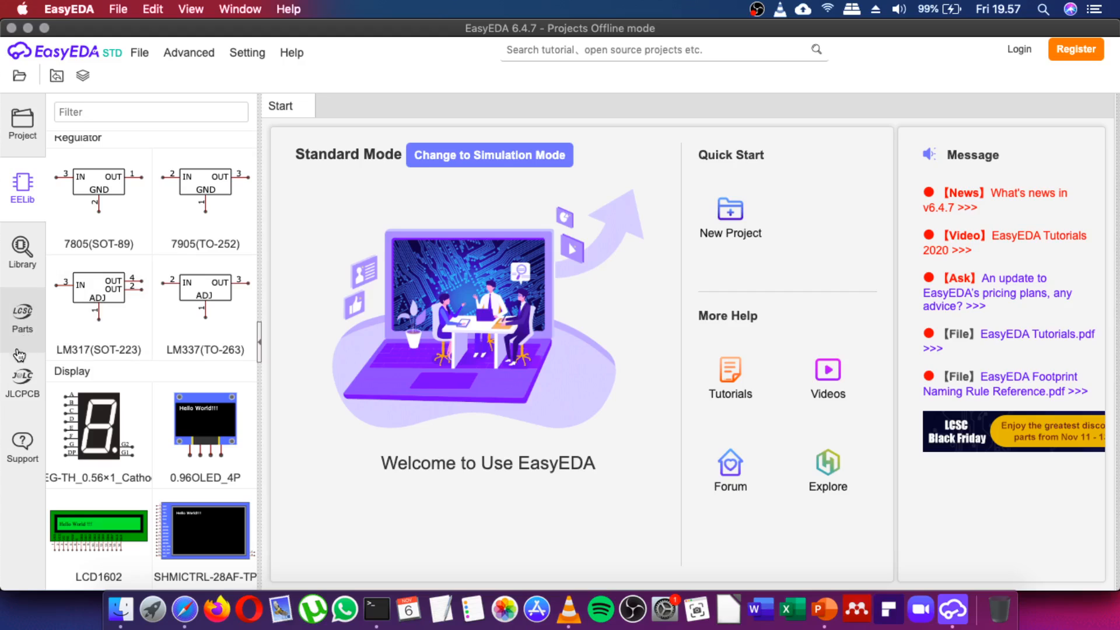
left_click(21, 406)
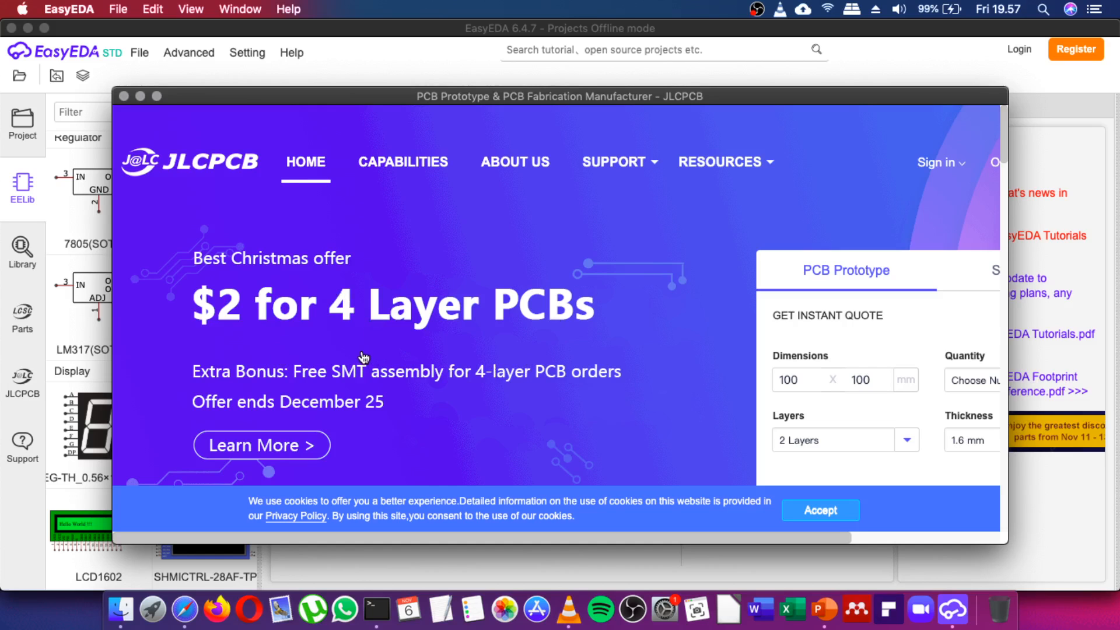
scroll(371, 358, "down", 3)
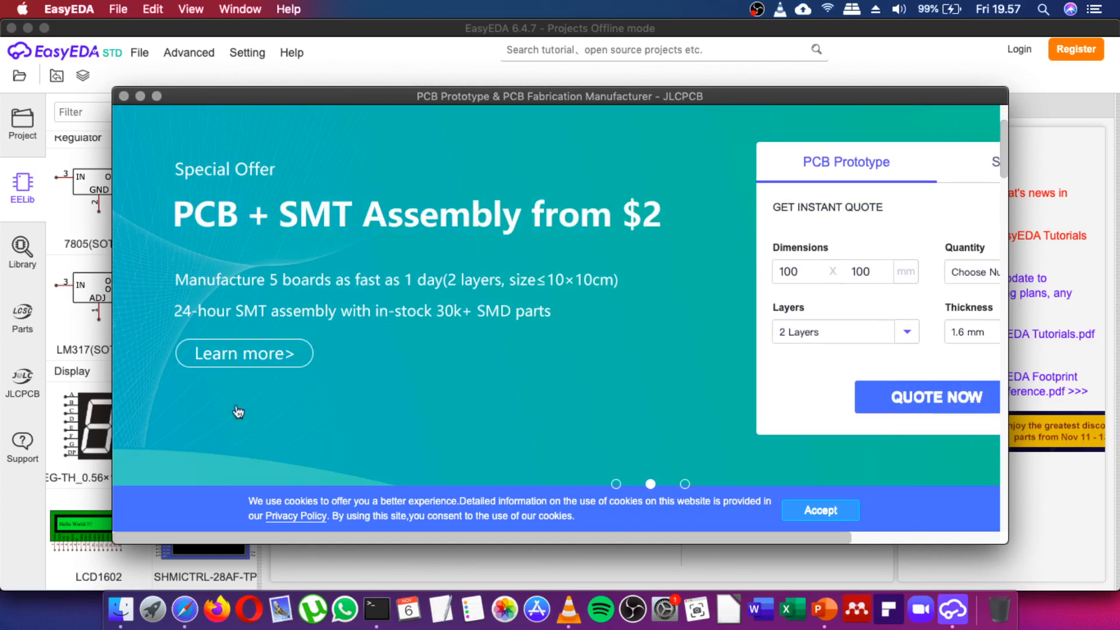
scroll(265, 380, "down", 5)
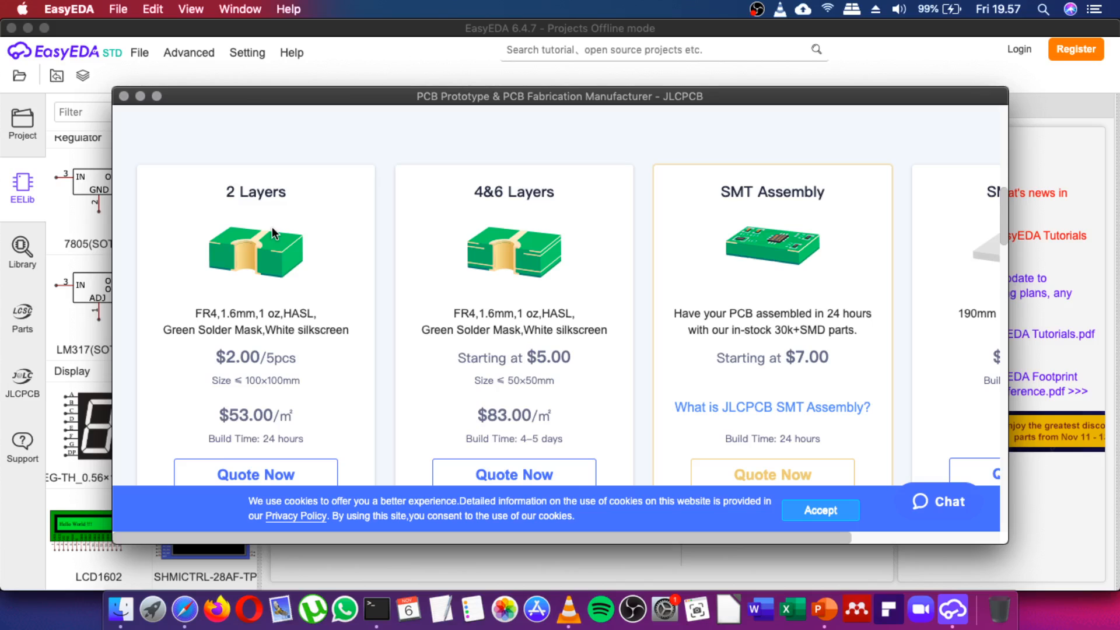
scroll(285, 257, "down", 1)
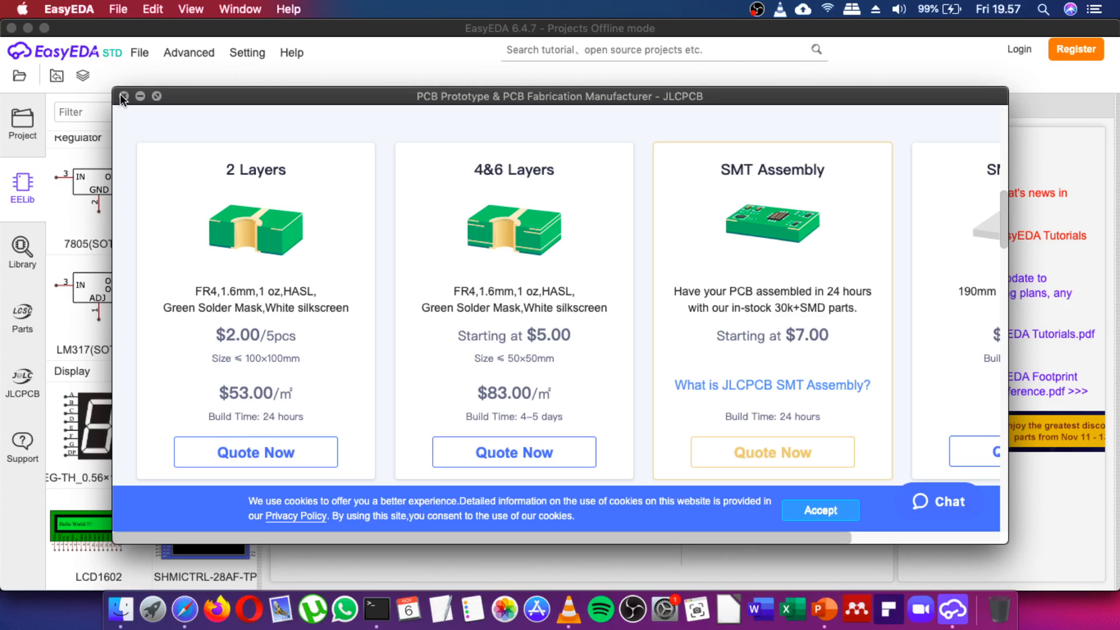
left_click(123, 95)
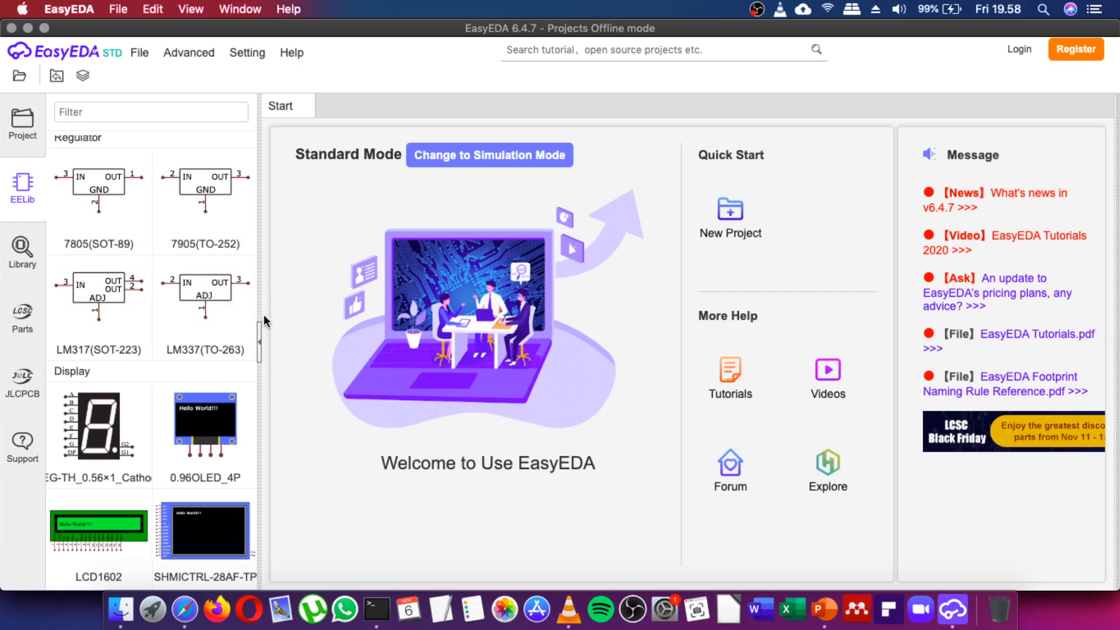
Open the login dialog, enter the account e-mail and password, pass reCAPTCHA and submit.
scroll(234, 336, "up", 10)
scroll(225, 347, "up", 3)
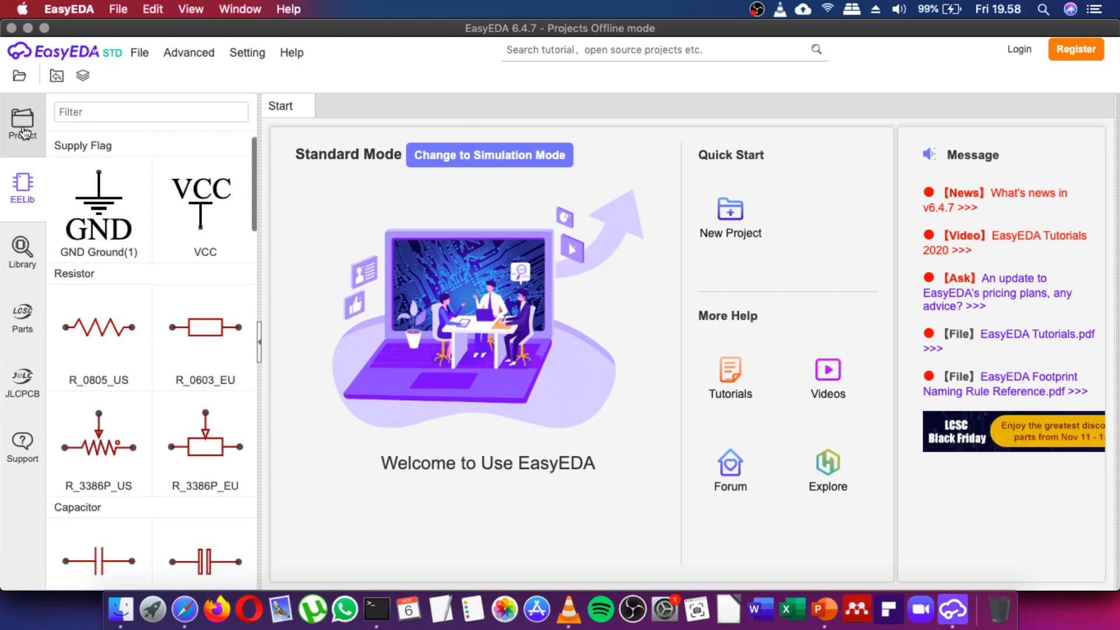
left_click(1020, 50)
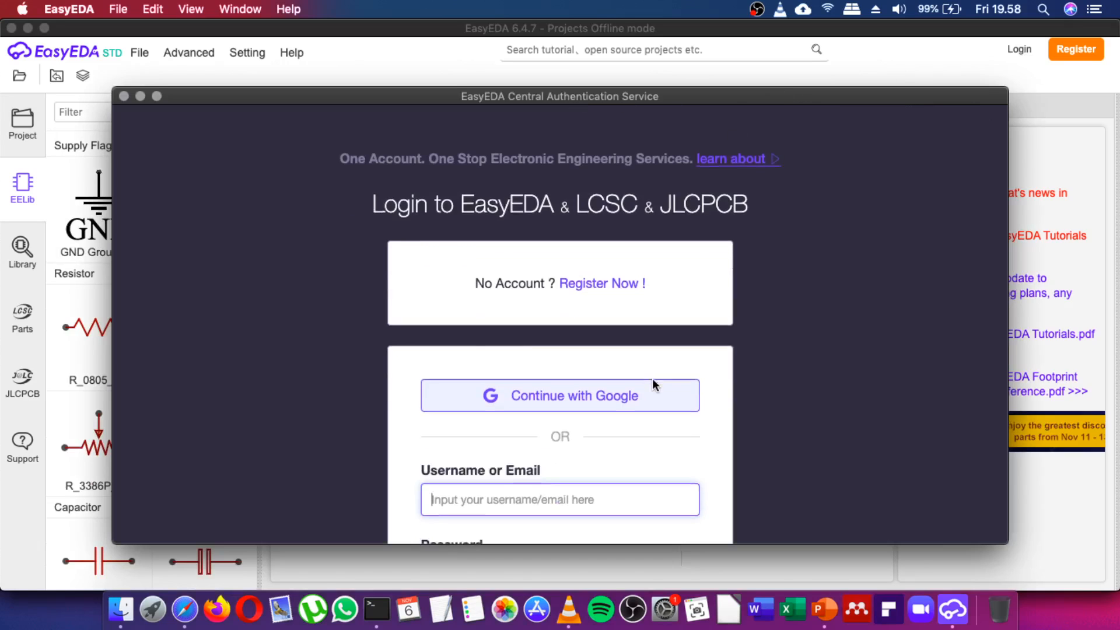
scroll(652, 380, "down", 5)
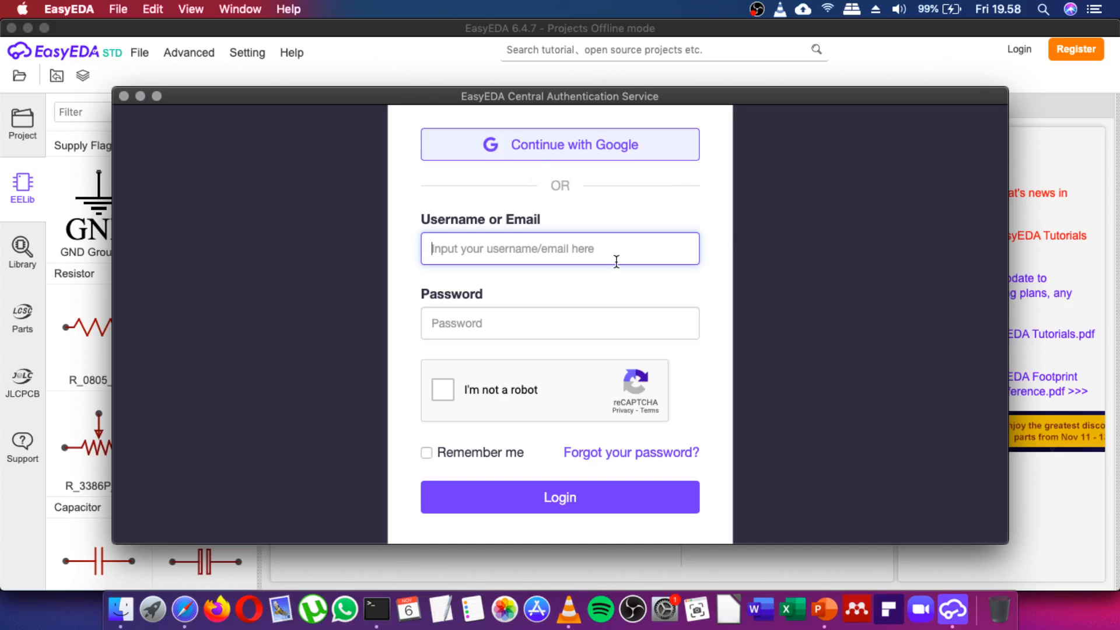
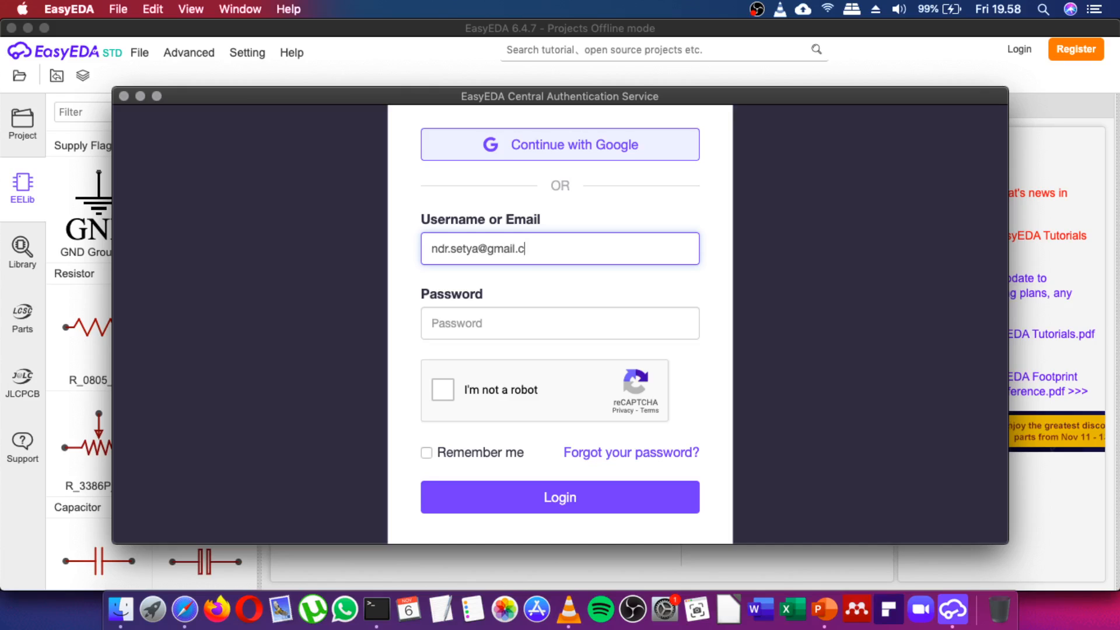
key("Tab")
type("•••")
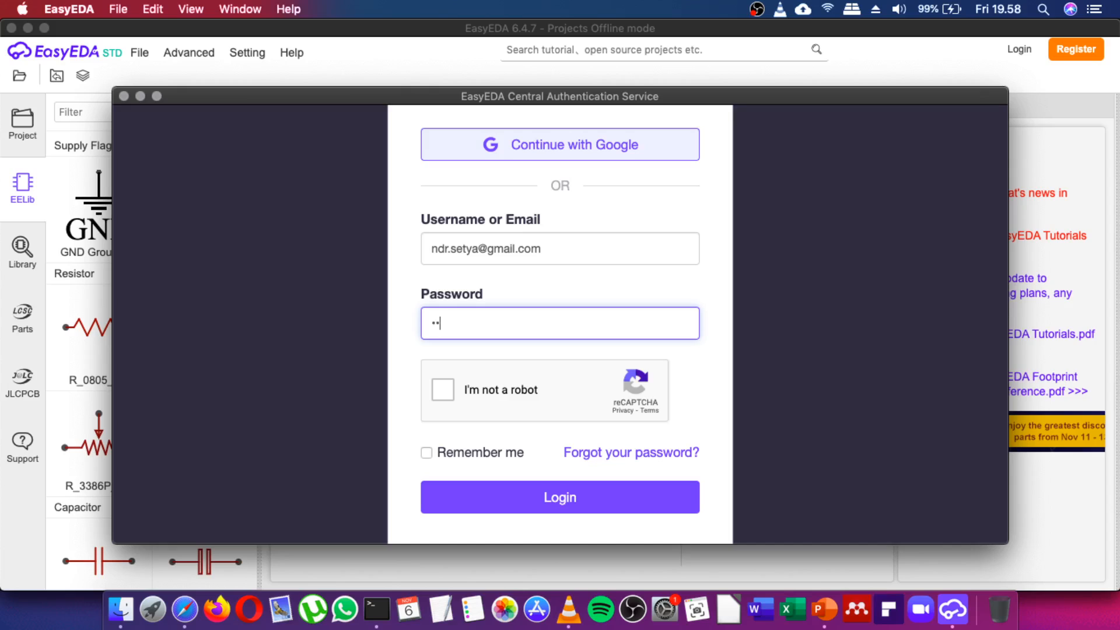
type("••••••••••••••")
left_click(443, 390)
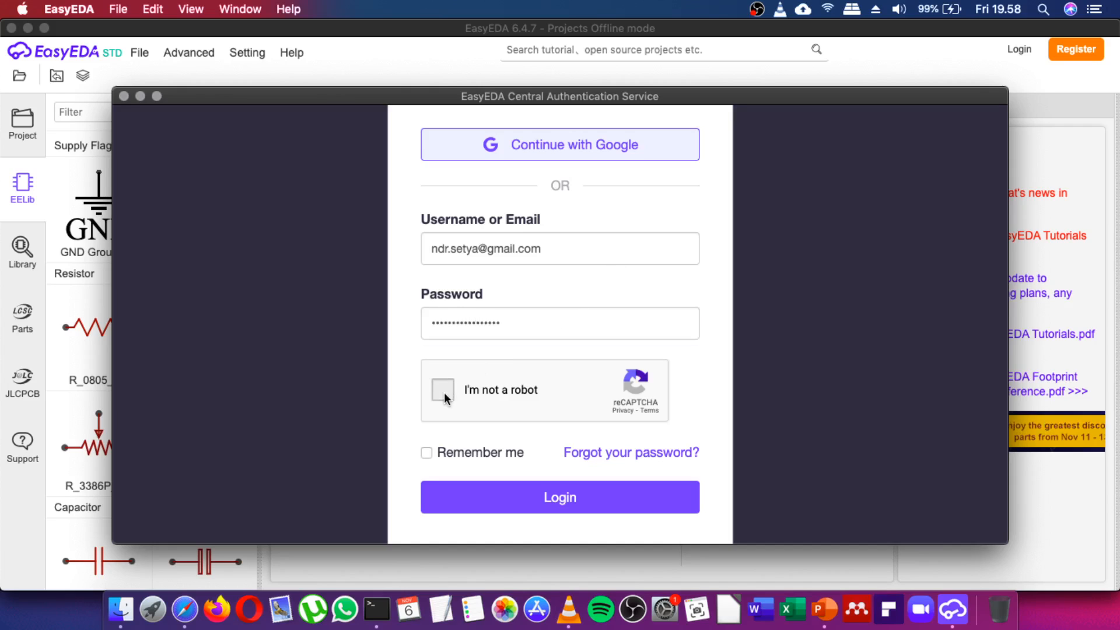
left_click(575, 506)
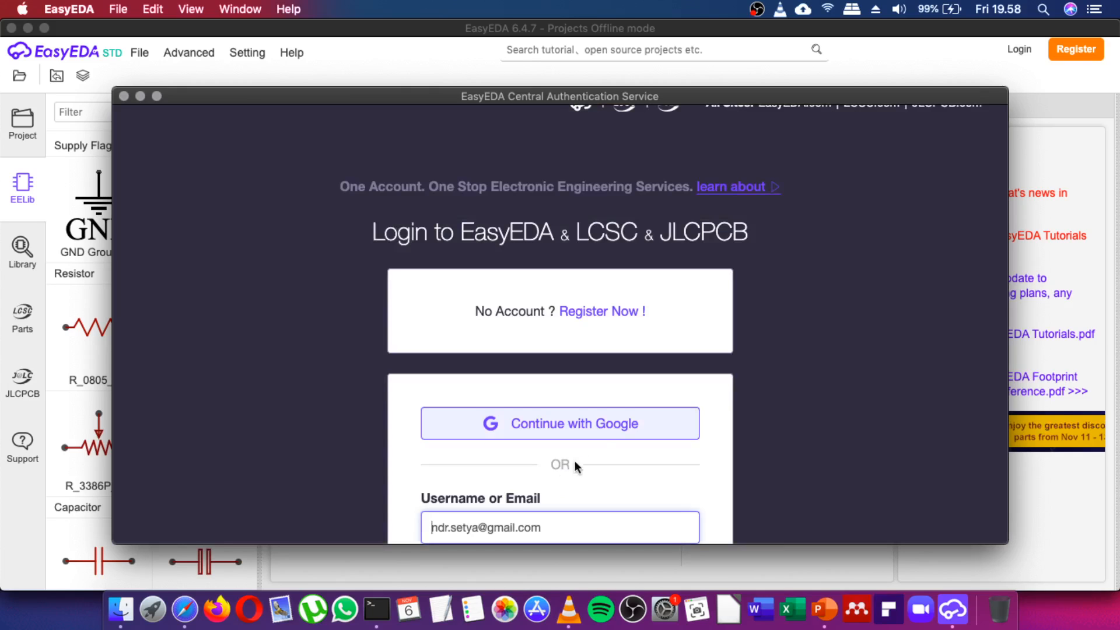
Re-enter the account password, redo the reCAPTCHA check and complete the login.
scroll(687, 394, "down", 5)
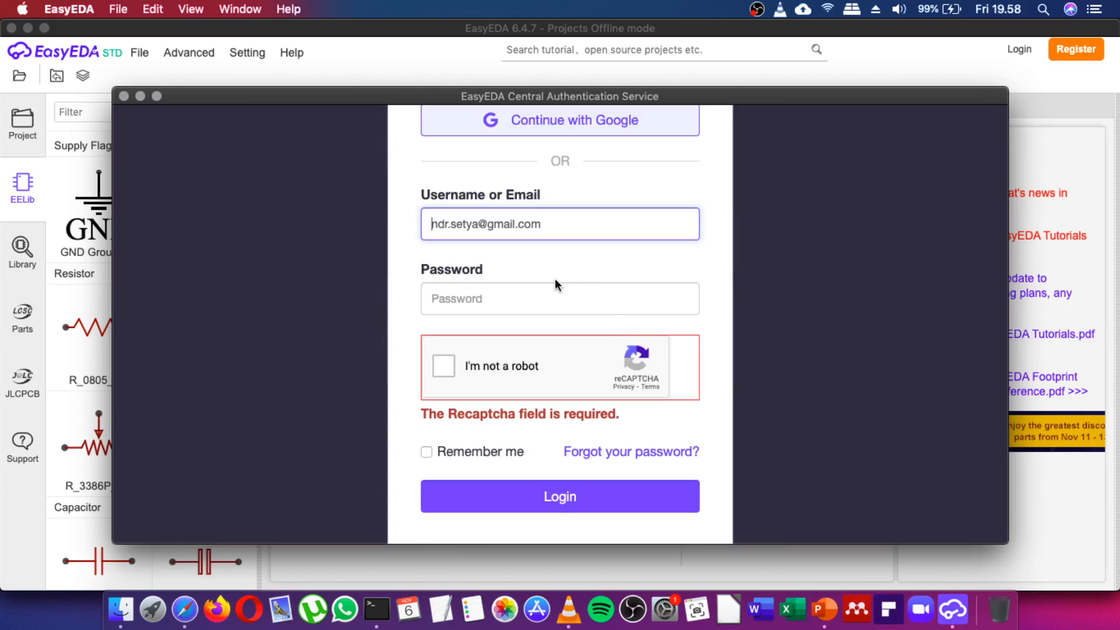
left_click(535, 294)
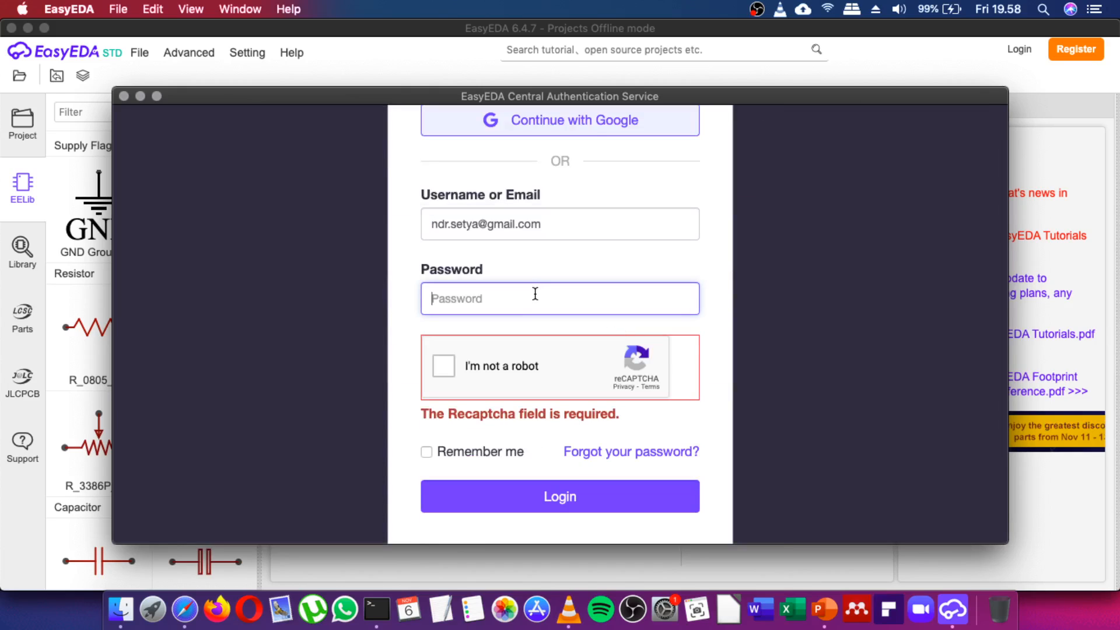
type("•••••••••••••••••")
left_click(443, 371)
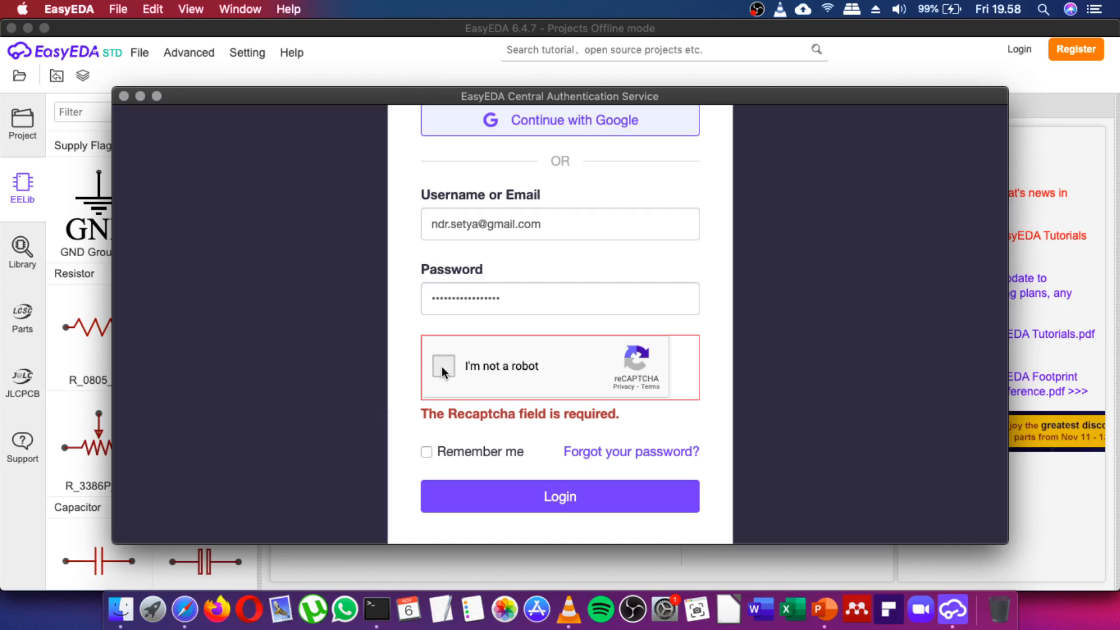
left_click(562, 507)
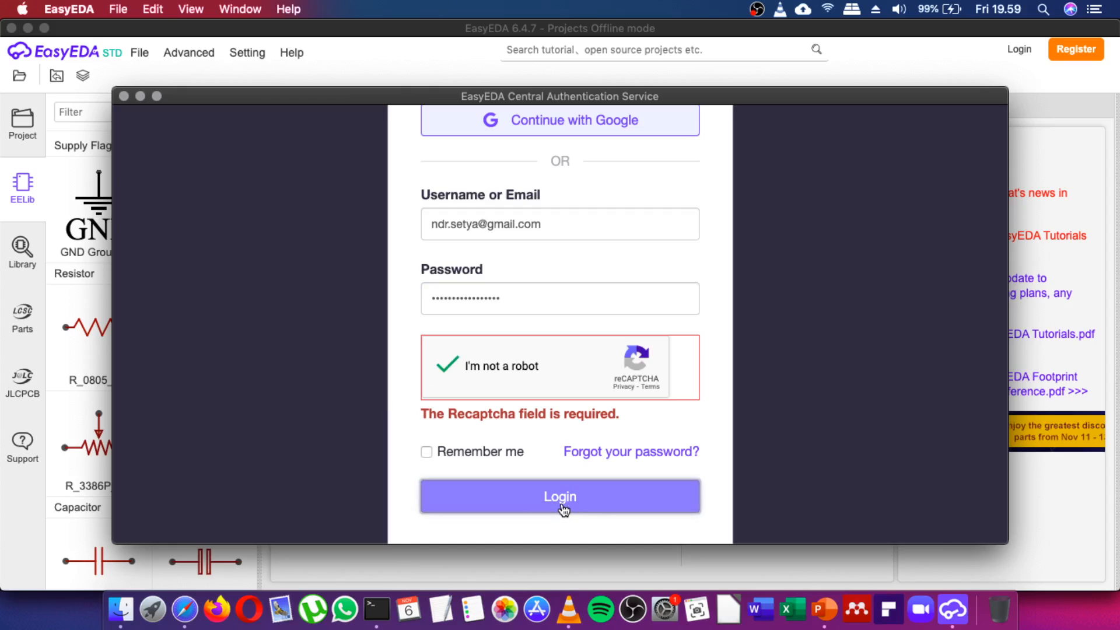
left_click(560, 498)
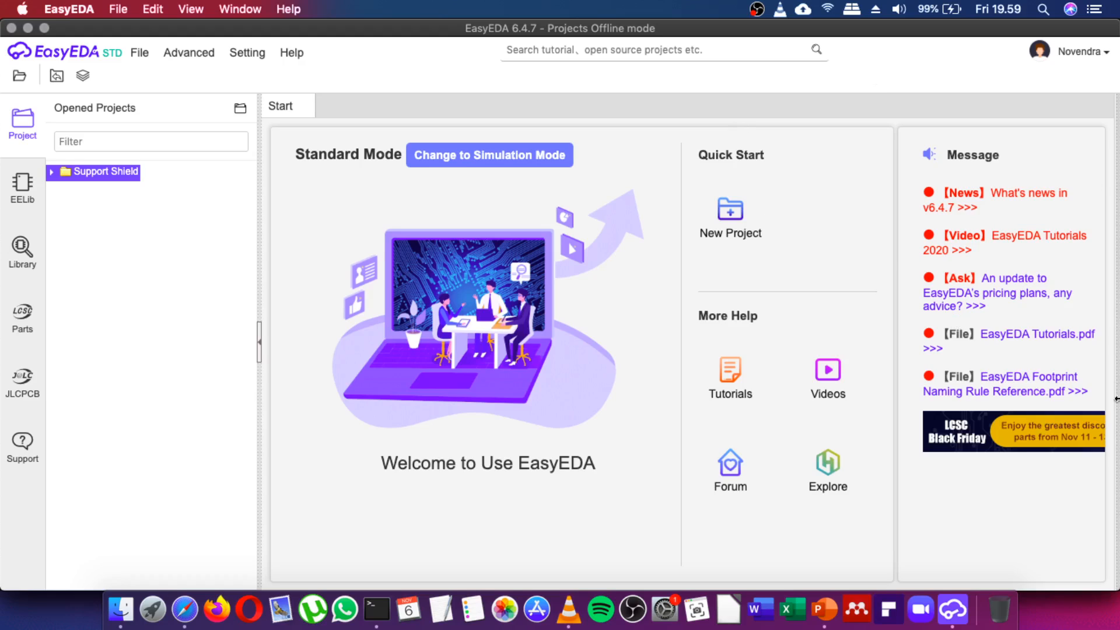
Show the in-app File > New submenu with its Project... option.
left_click(1076, 52)
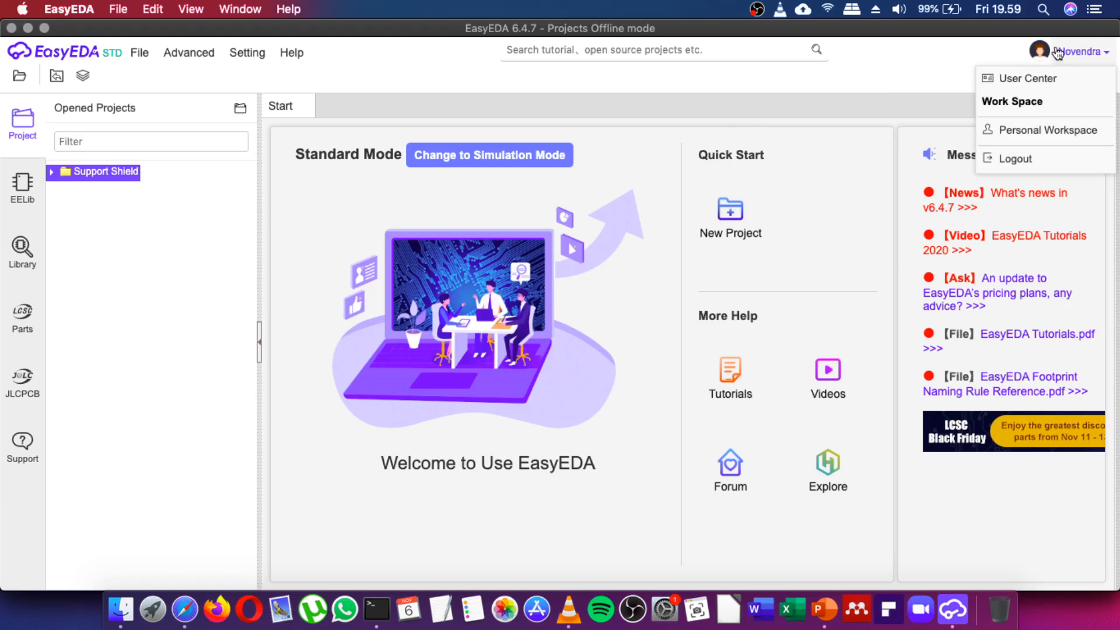
left_click(396, 182)
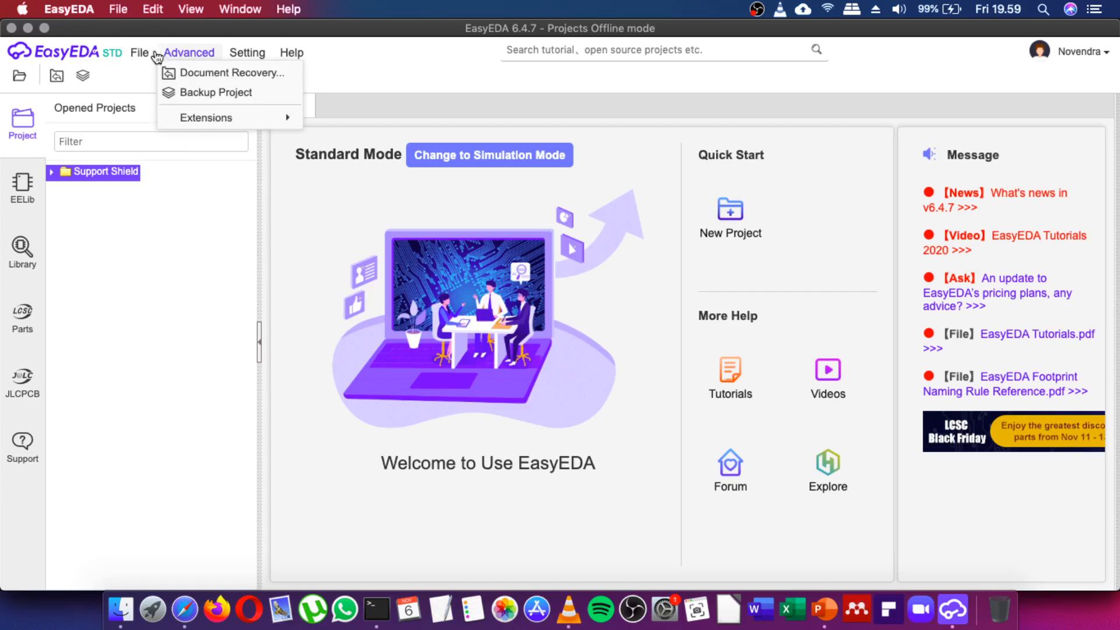
left_click(140, 52)
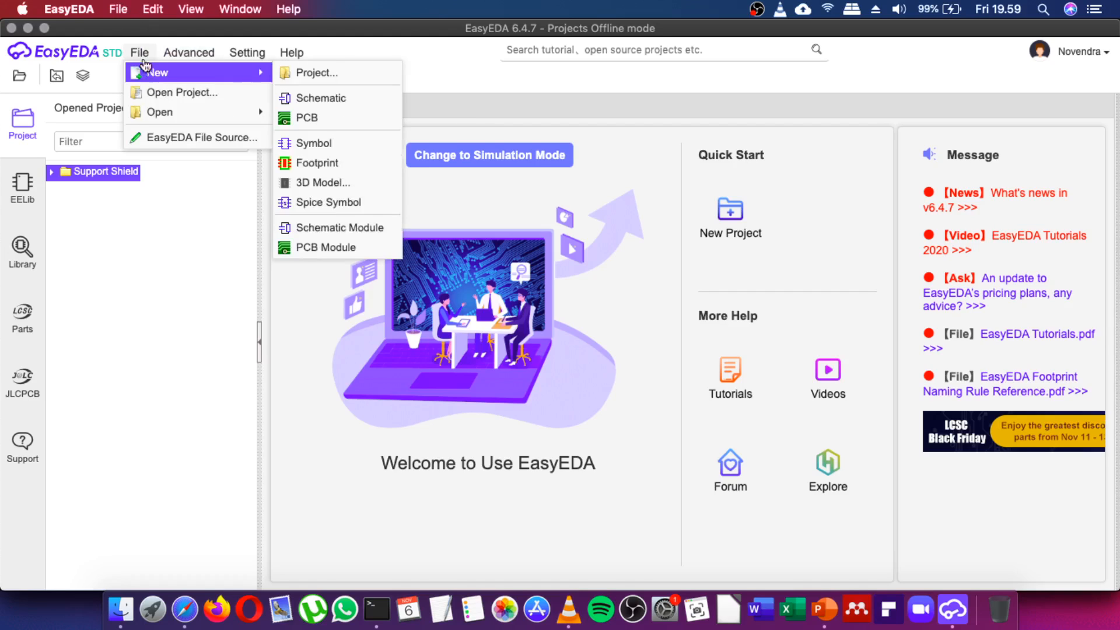
left_click(120, 9)
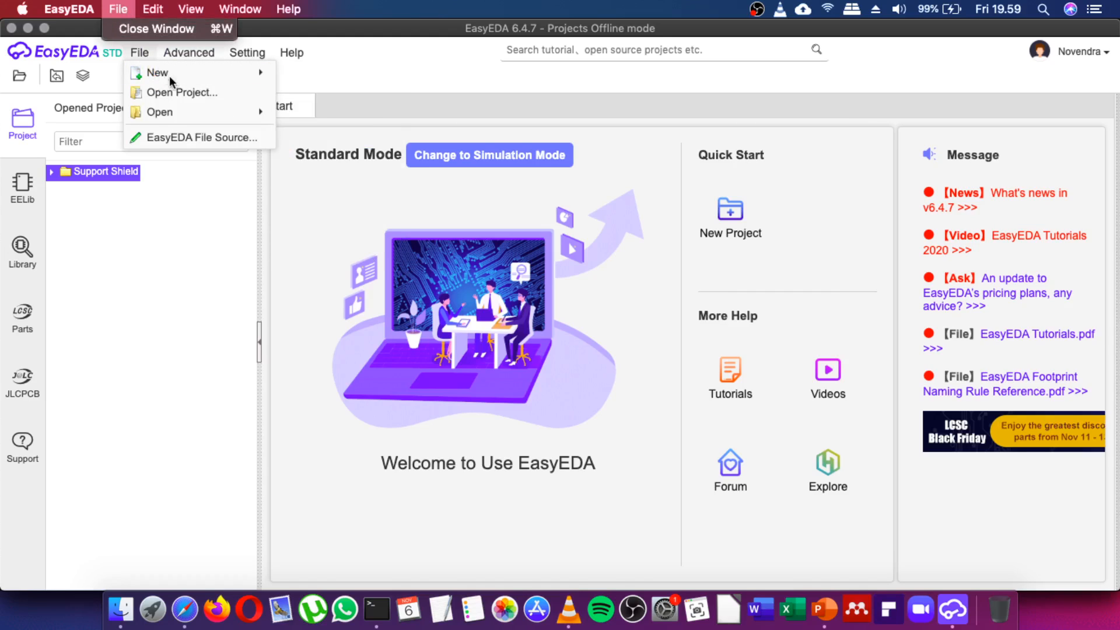
left_click(142, 53)
left_click(142, 52)
left_click(141, 51)
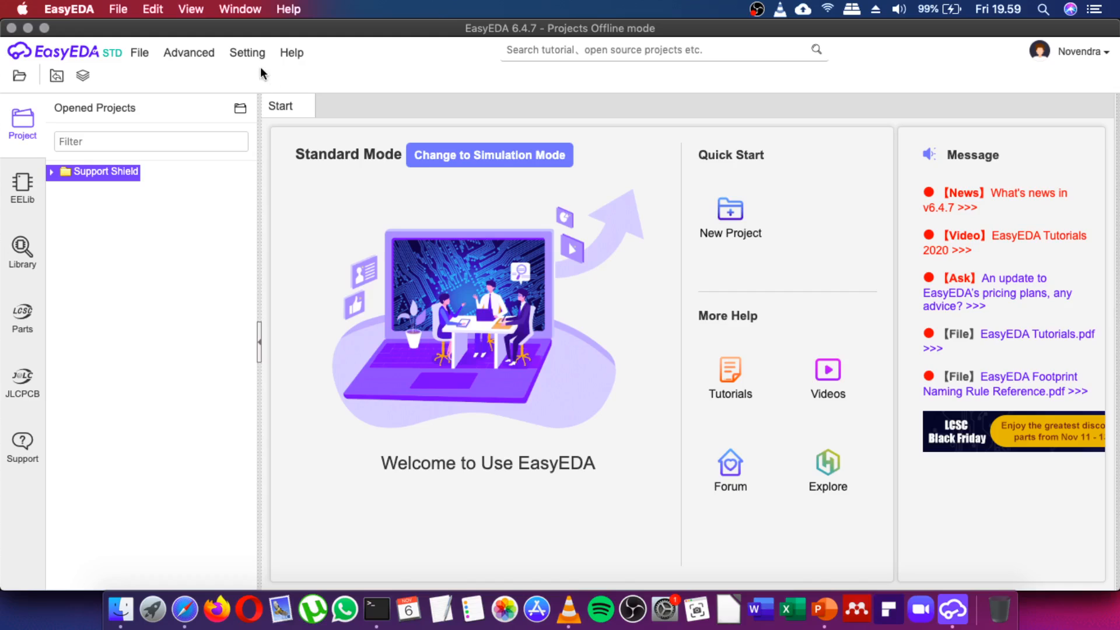
left_click(142, 52)
left_click(188, 52)
left_click(140, 53)
mouse_move(175, 72)
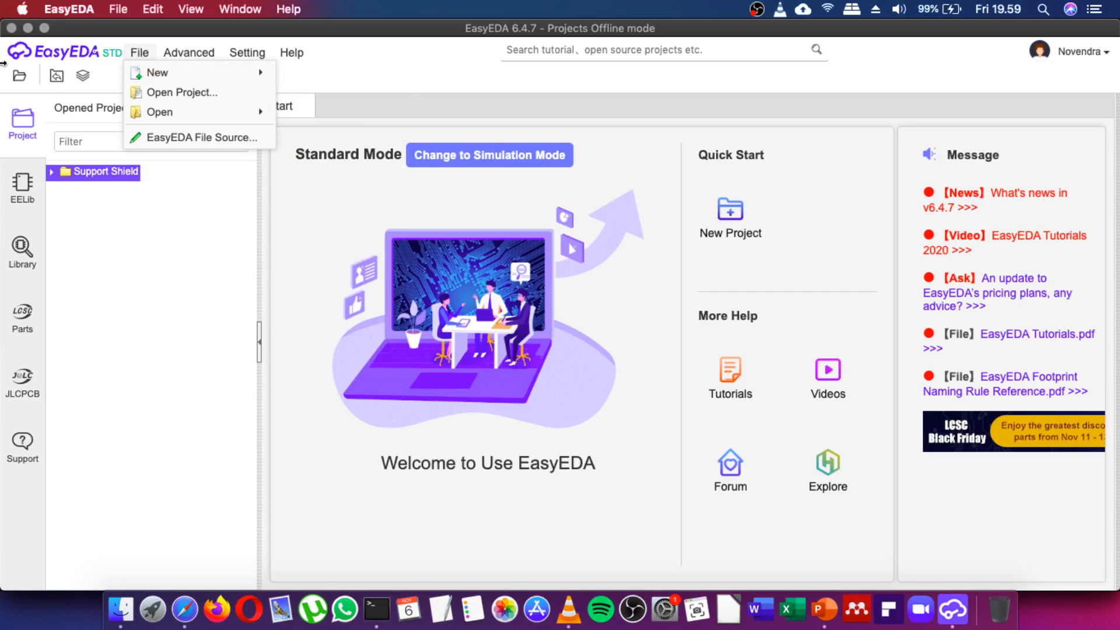
Maximize the window and create a new project titled PerkenalanEasyEDA via File > New > Project.
left_click(45, 28)
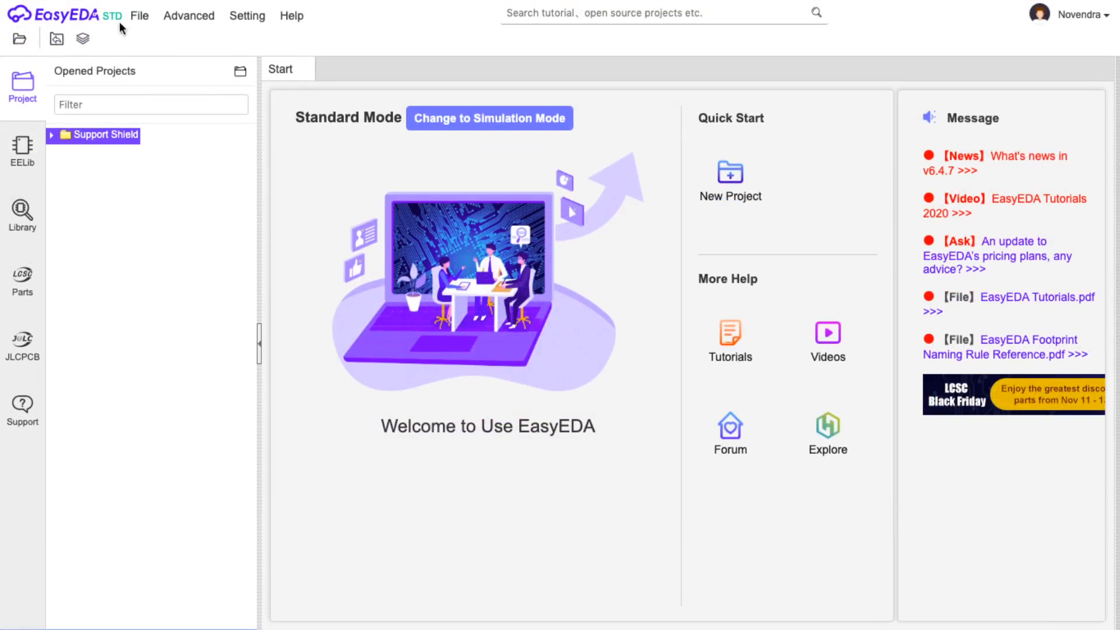
left_click(139, 16)
mouse_move(183, 37)
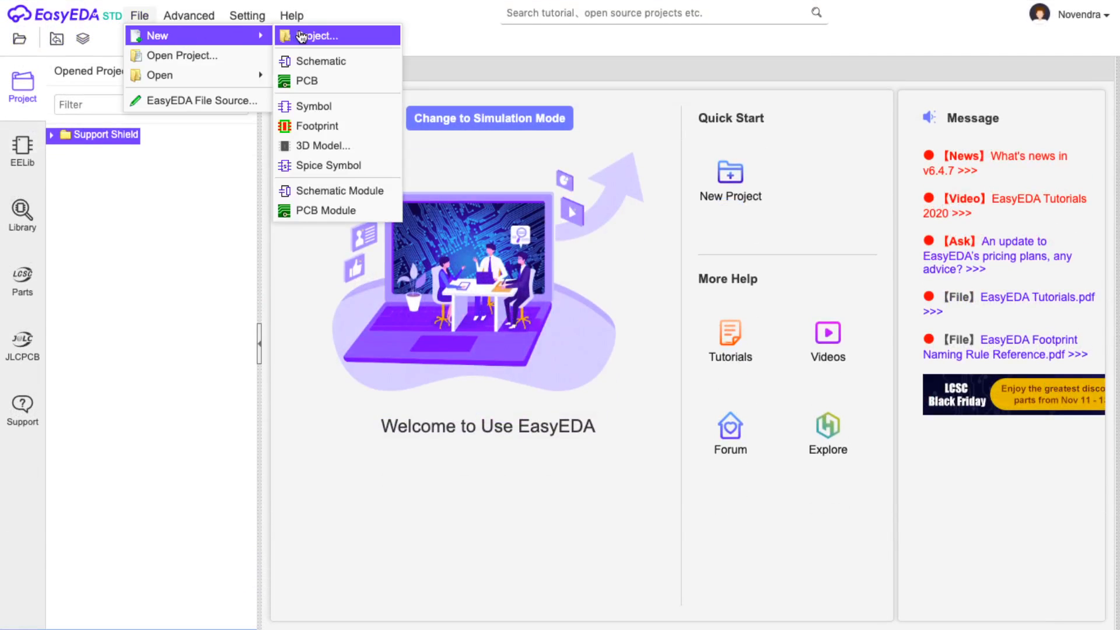
left_click(295, 37)
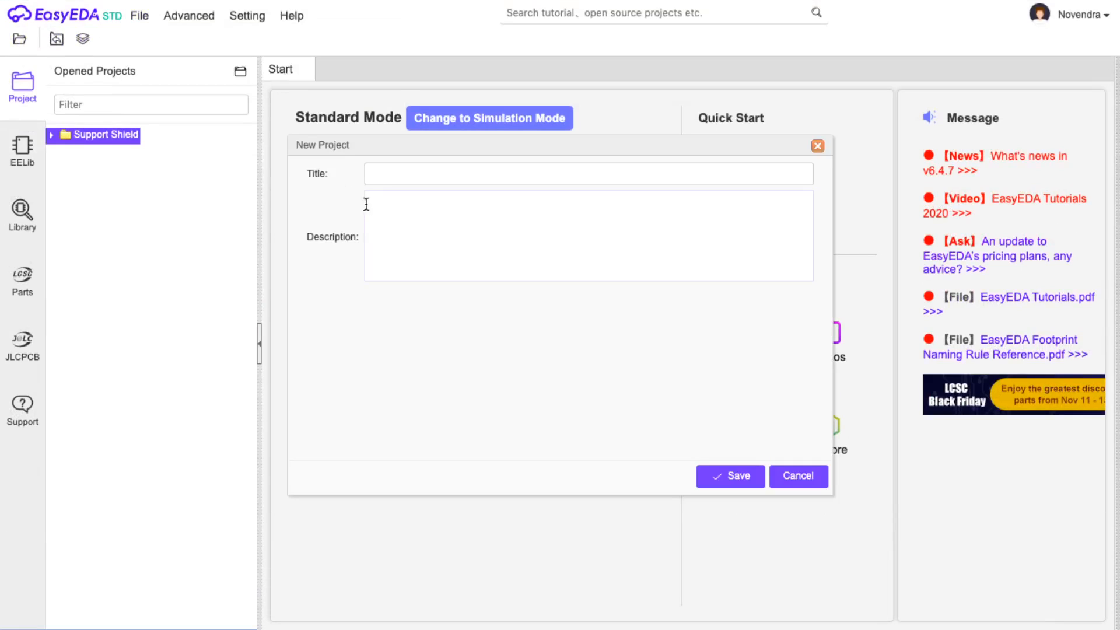
left_click(397, 176)
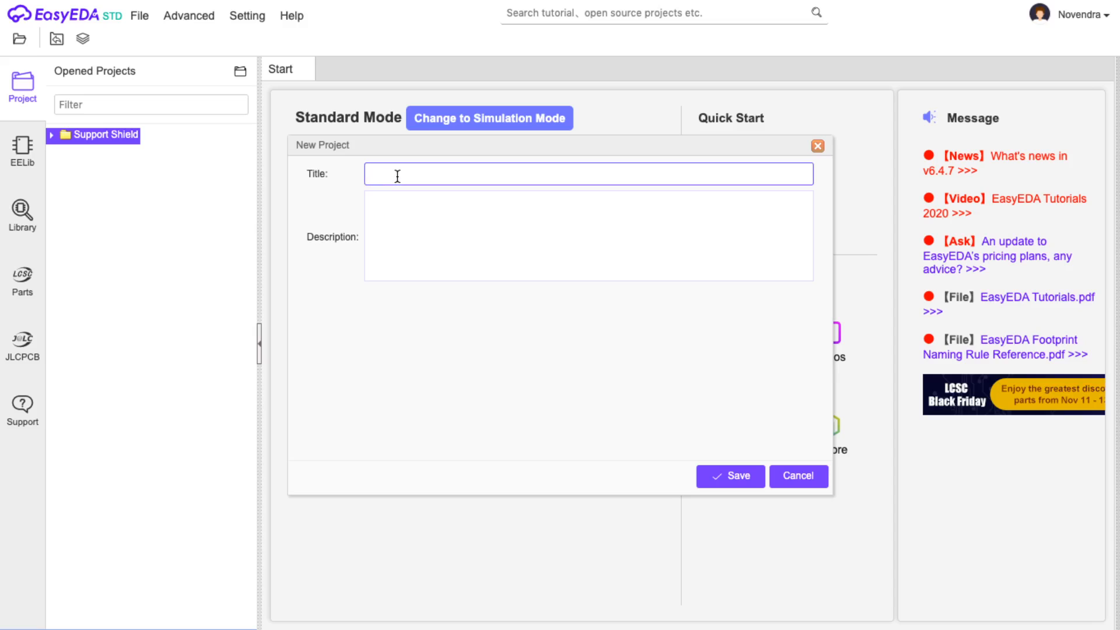
type("PerkenalanEasyEda")
key("BackSpace")
key("BackSpace")
type("DA")
left_click(725, 476)
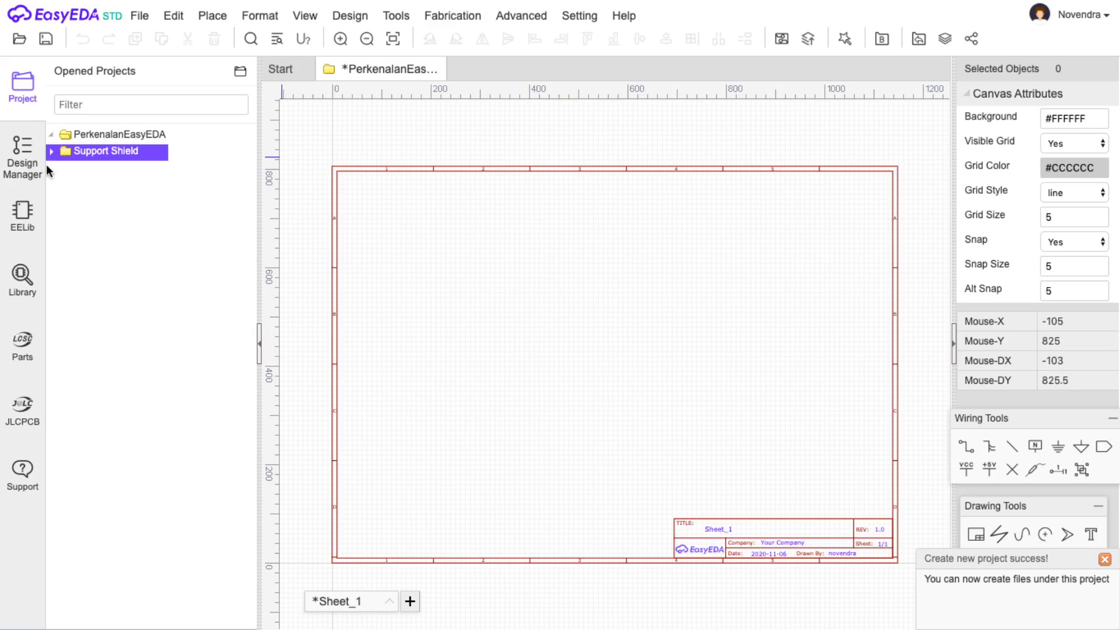
Select the sheet frame, keep the paper at A4 and switch it to portrait.
left_click(117, 135)
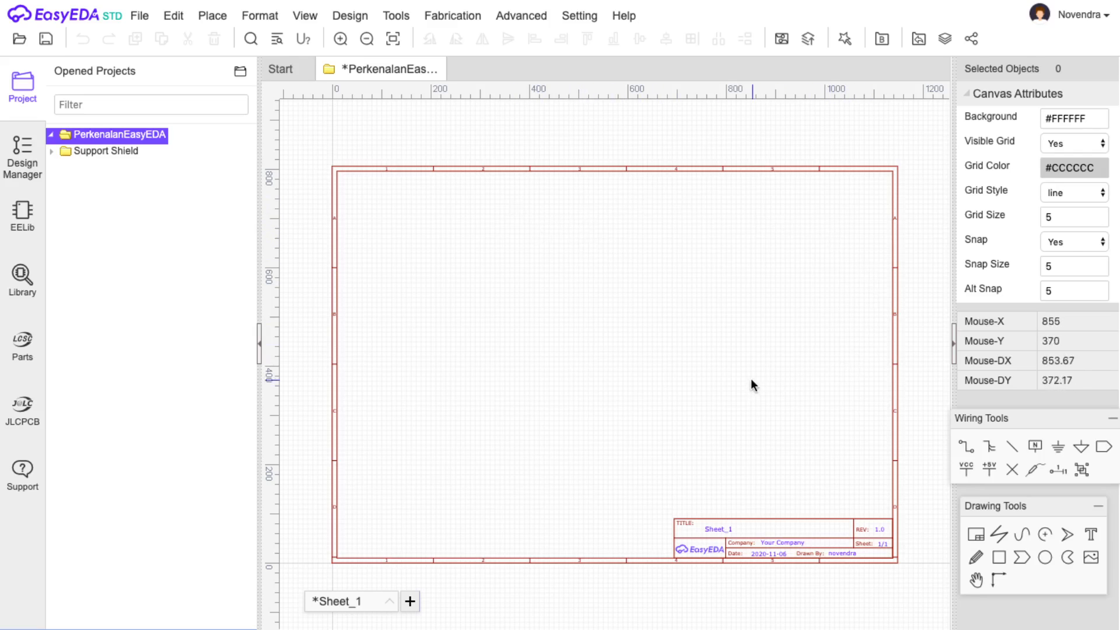
left_click(699, 169)
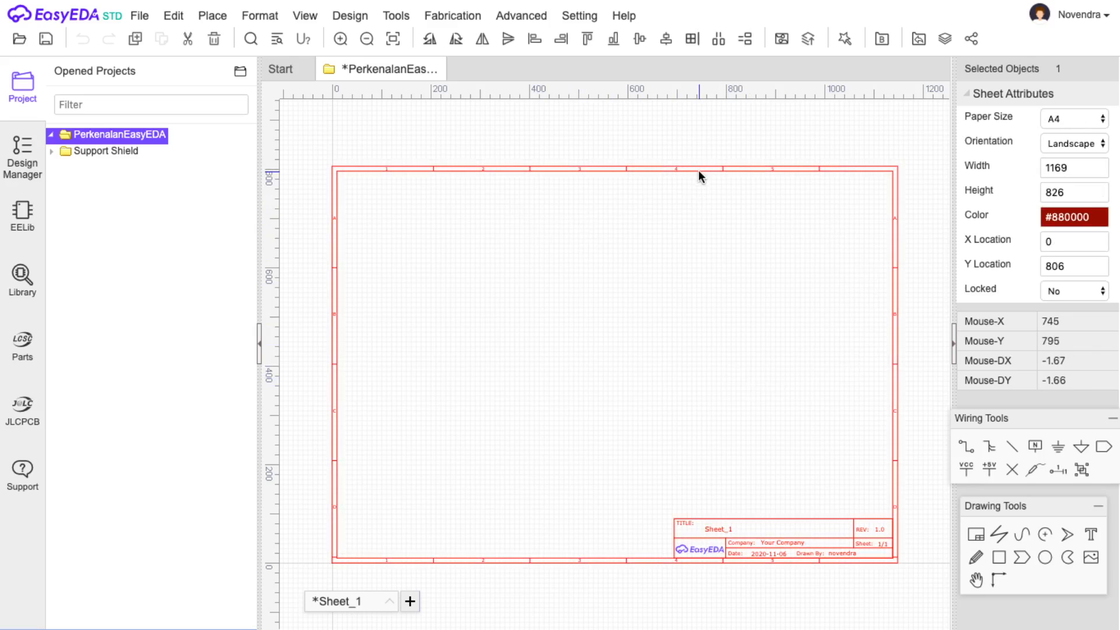
left_click(793, 271)
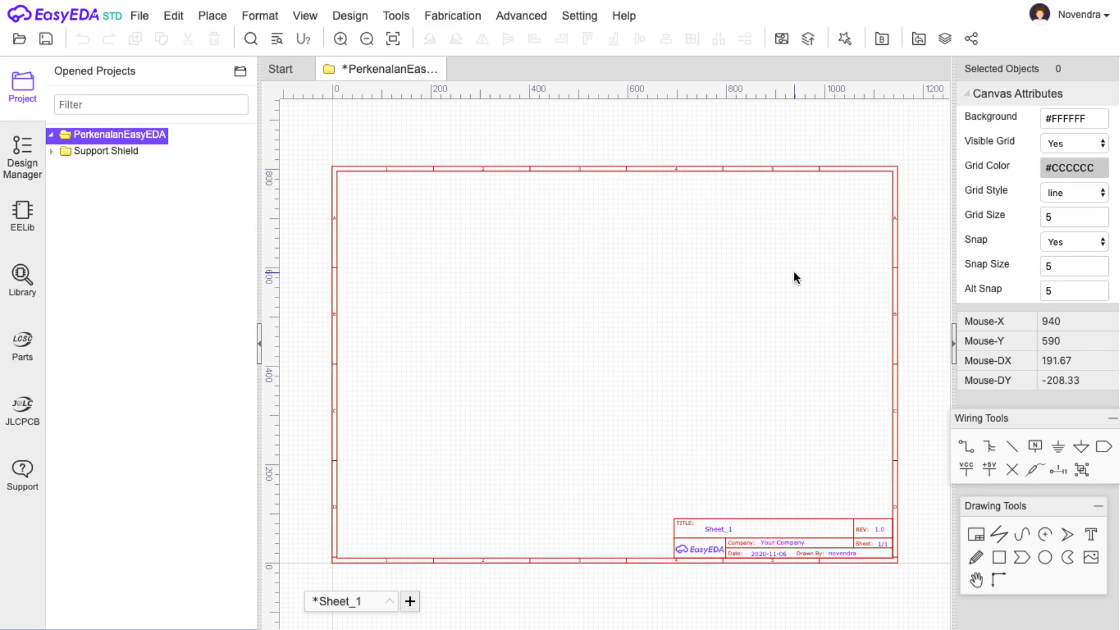
left_click(765, 170)
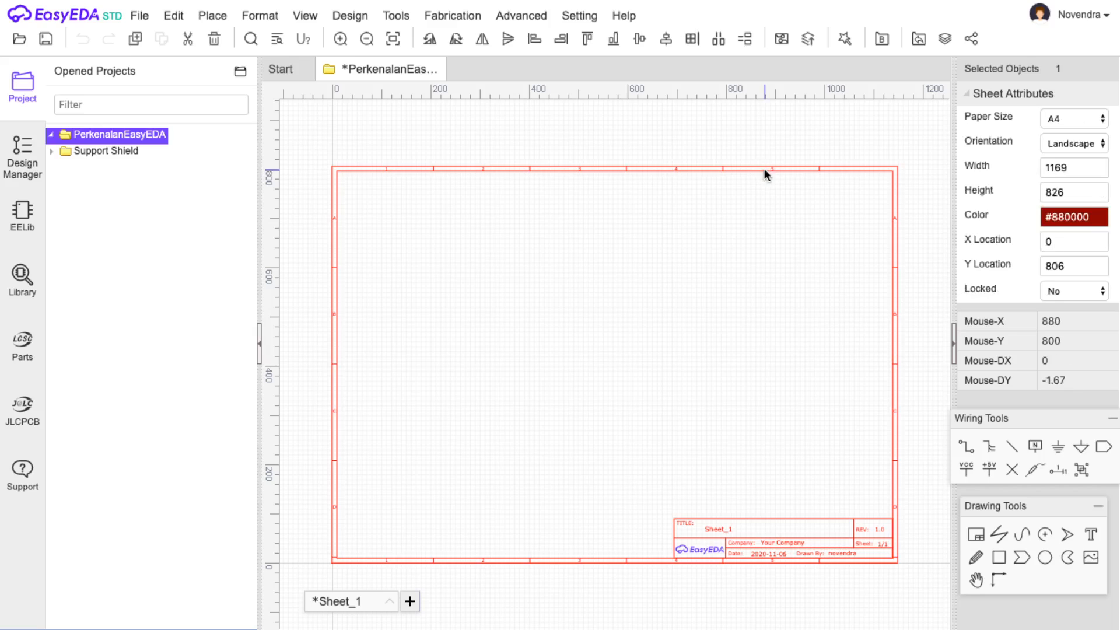
left_click(1076, 123)
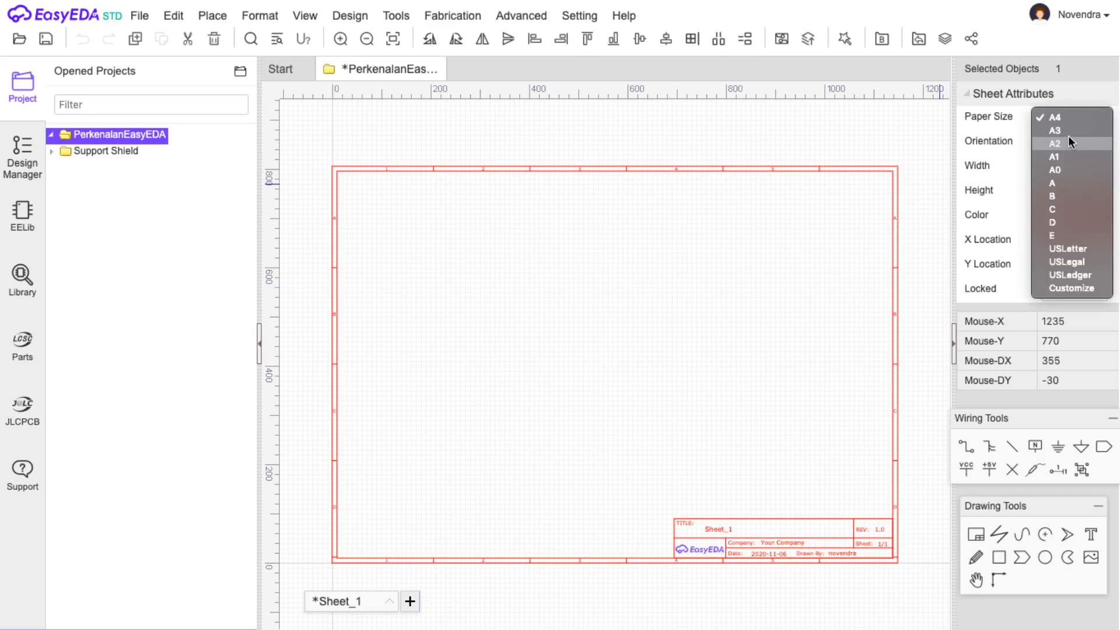
left_click(1071, 120)
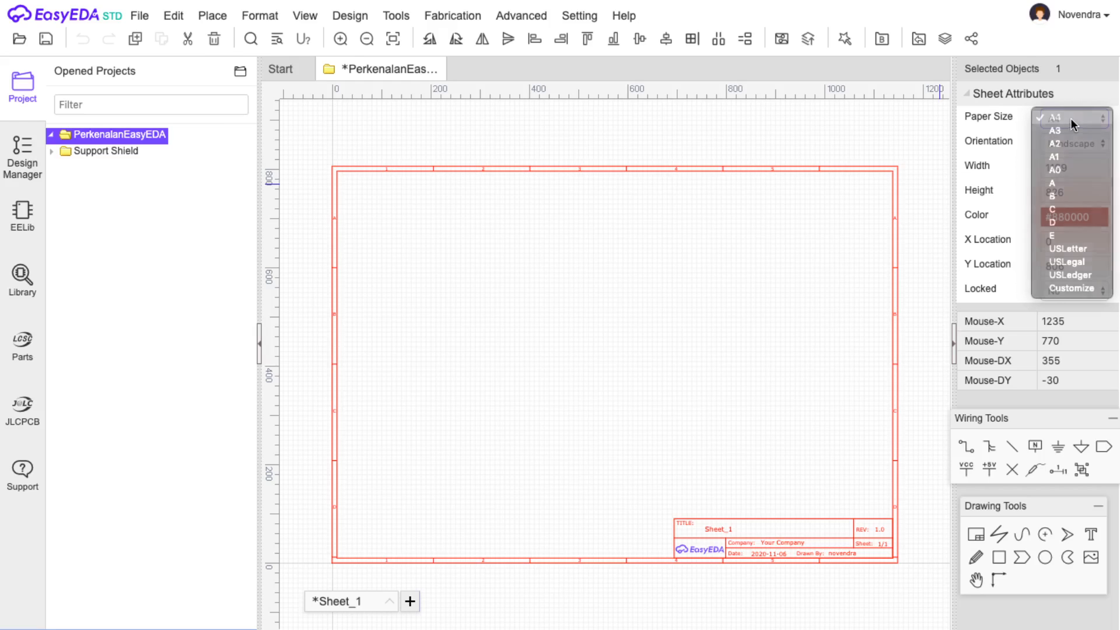
left_click(1069, 140)
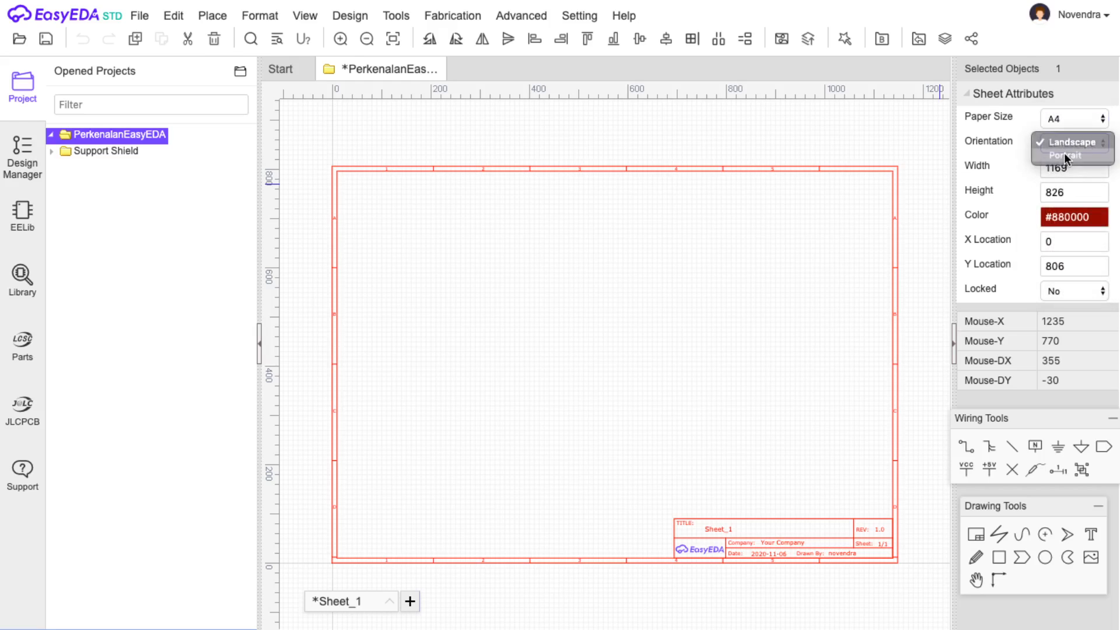
left_click(1064, 154)
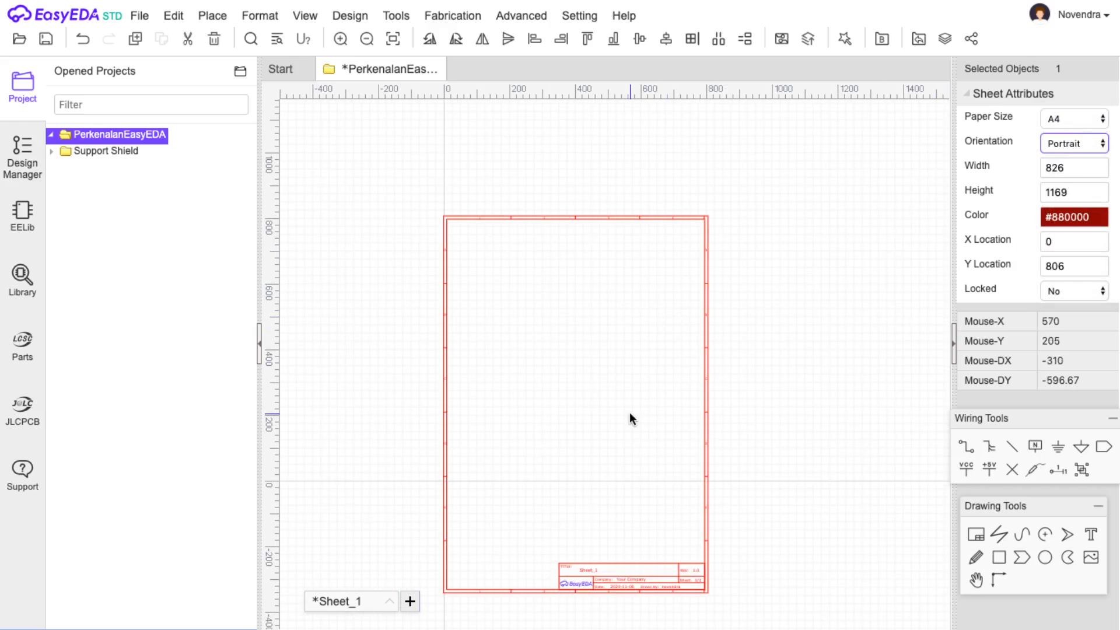
Reposition the sheet frame and switch it back to landscape orientation.
left_click(632, 380)
left_click_drag(706, 217, 750, 98)
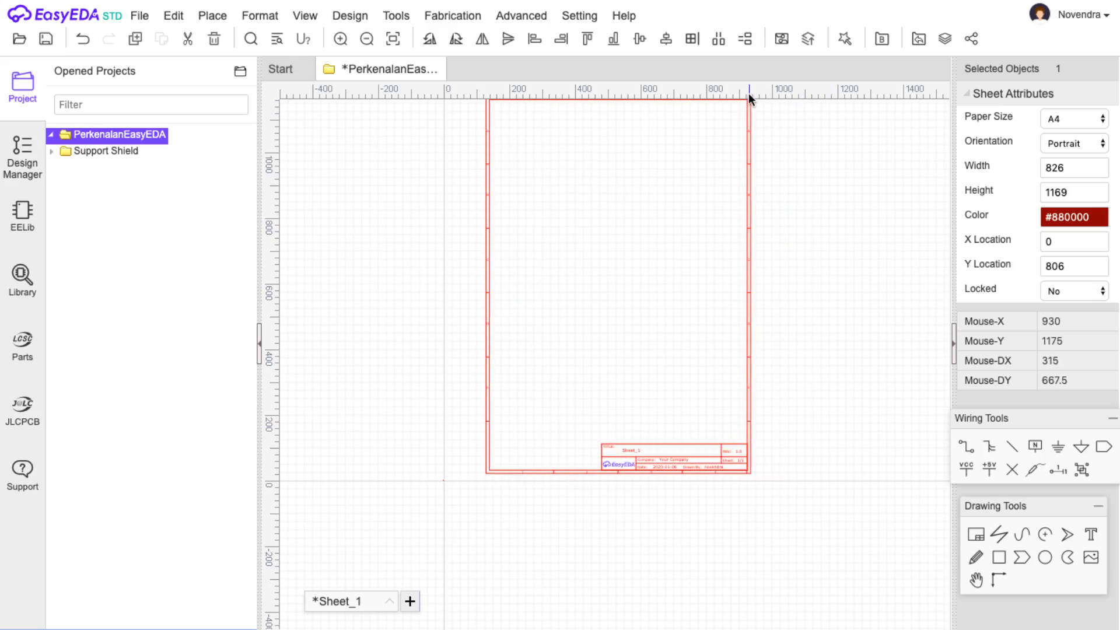
left_click(1080, 143)
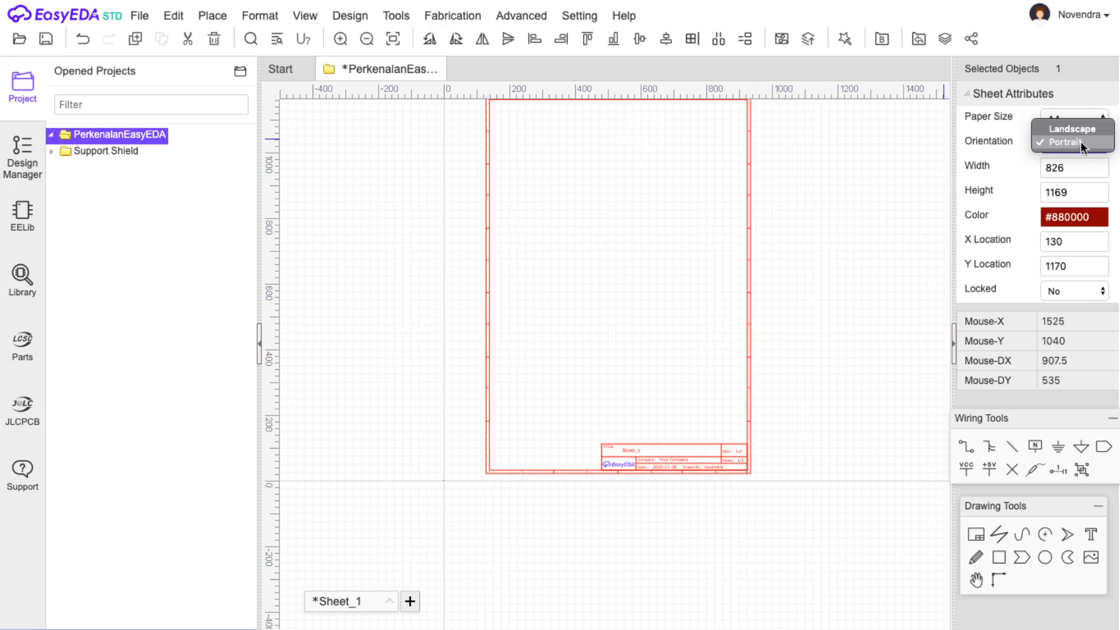
left_click(1078, 130)
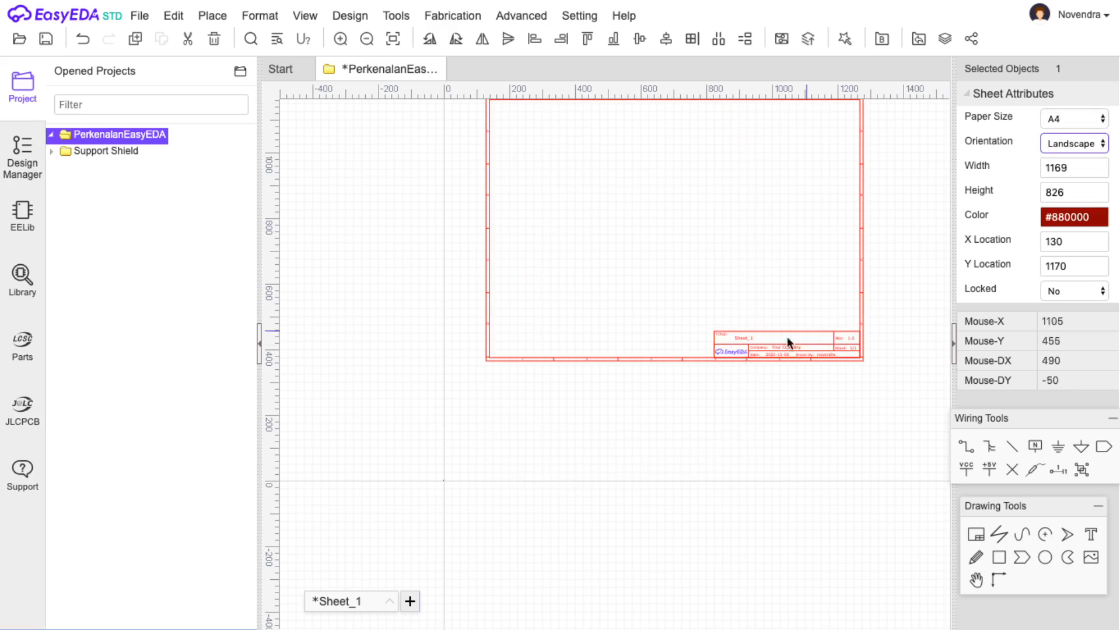
left_click_drag(607, 360, 566, 476)
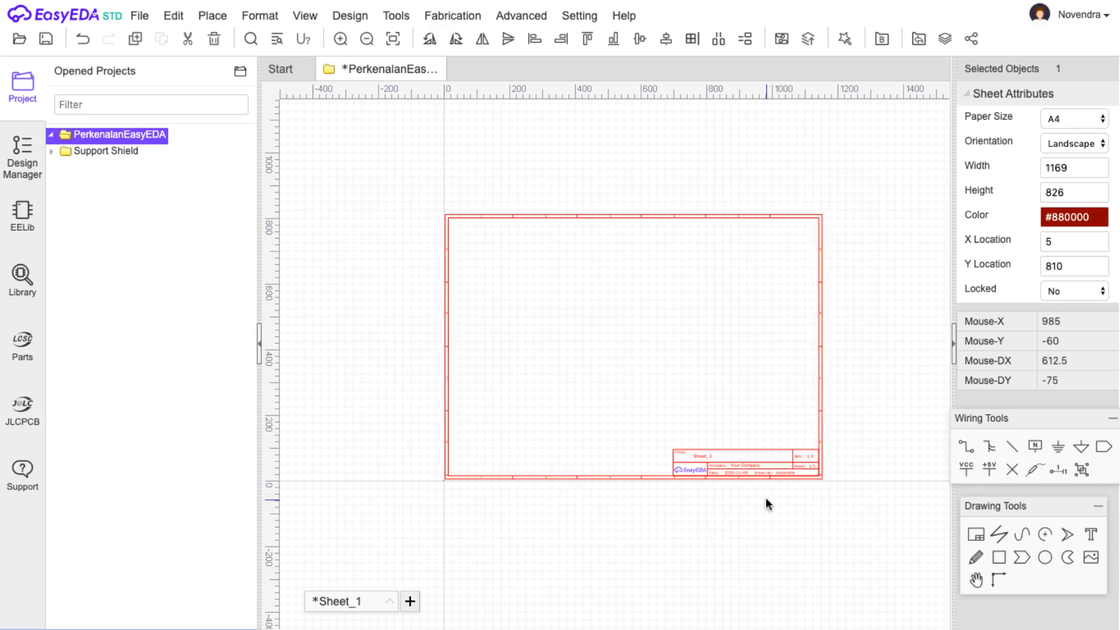
scroll(781, 467, "up", 1)
left_click(919, 252)
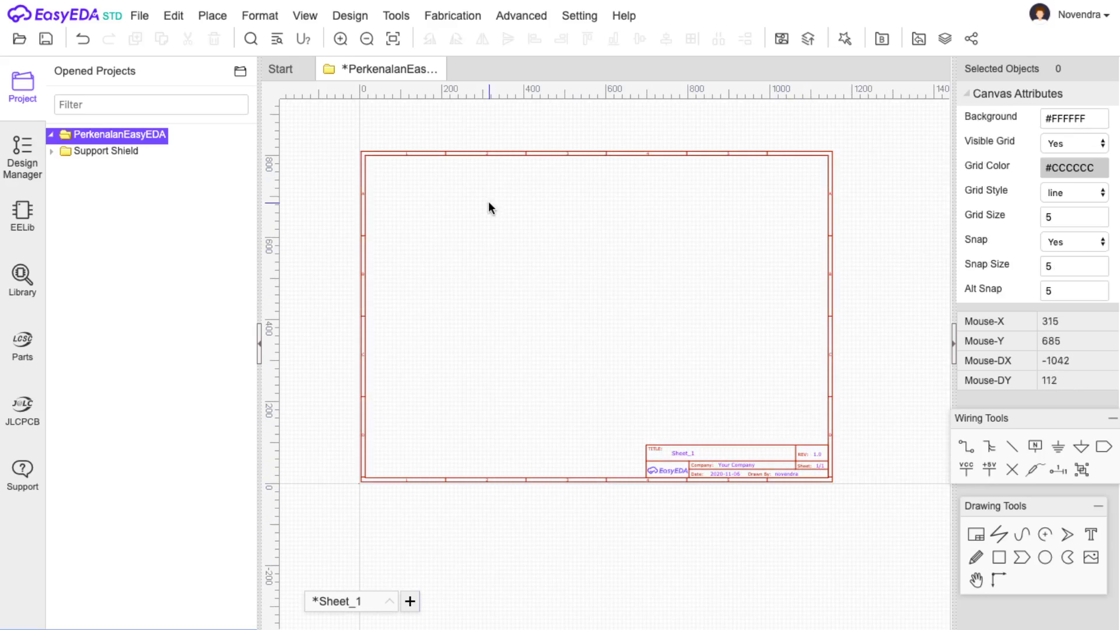
Zoom until the full A4 sheet border and title block are visible.
left_click(341, 40)
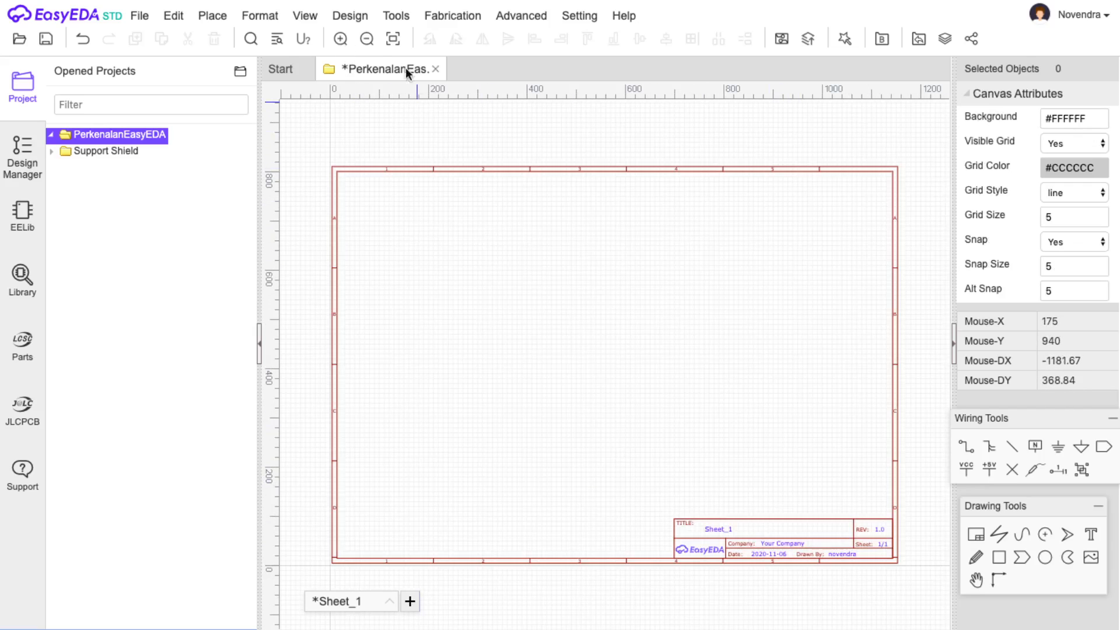
left_click(341, 40)
scroll(779, 412, "down", 2)
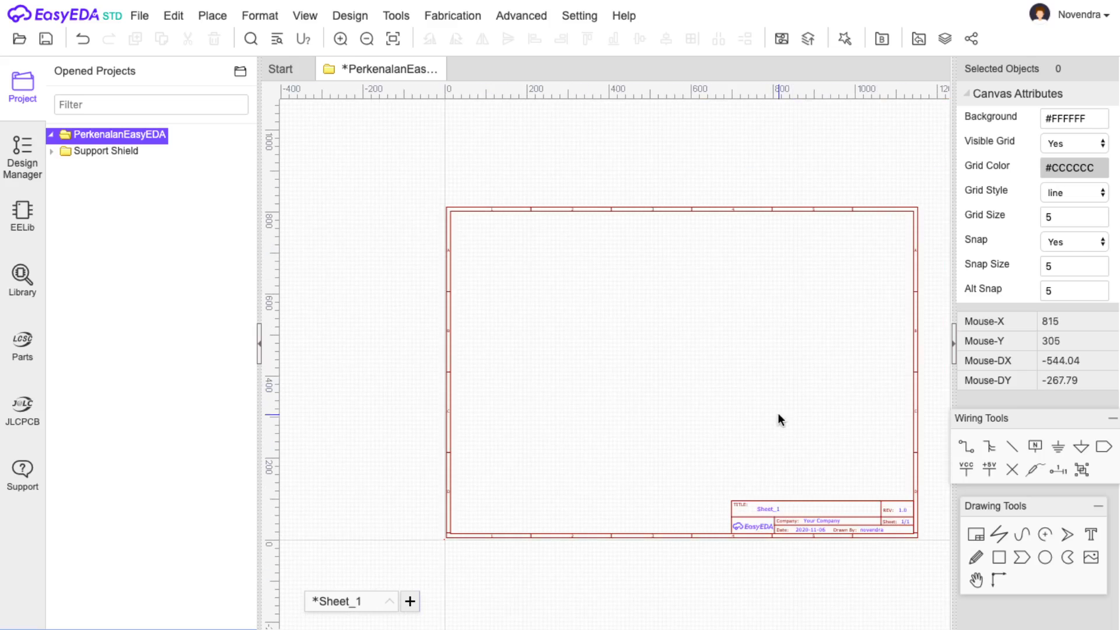
scroll(889, 523, "up", 1)
left_click(807, 511)
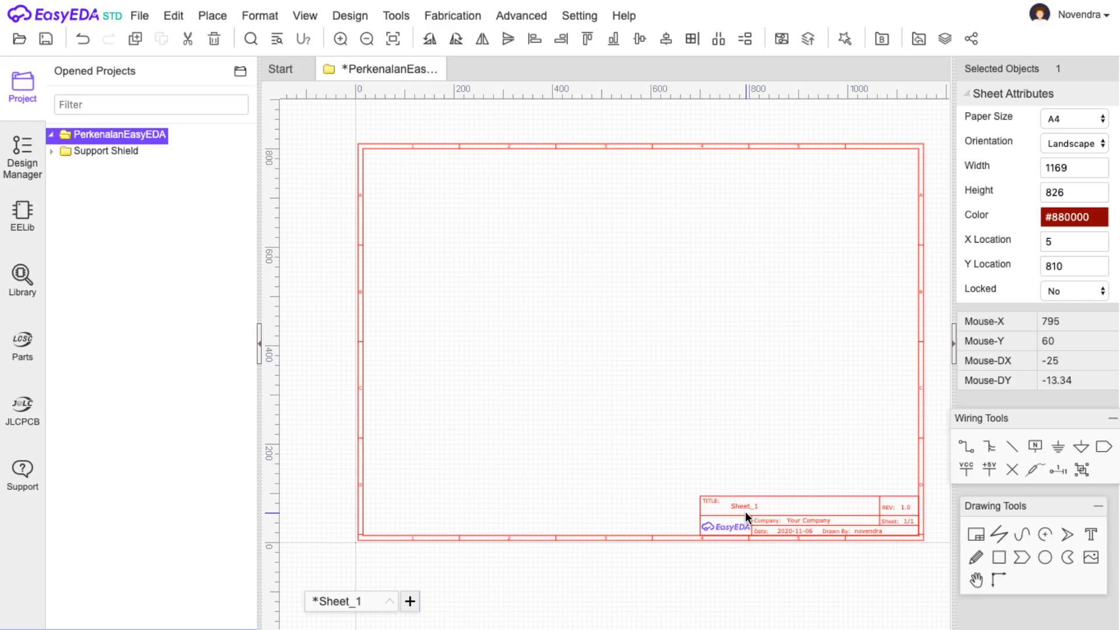
left_click(340, 38)
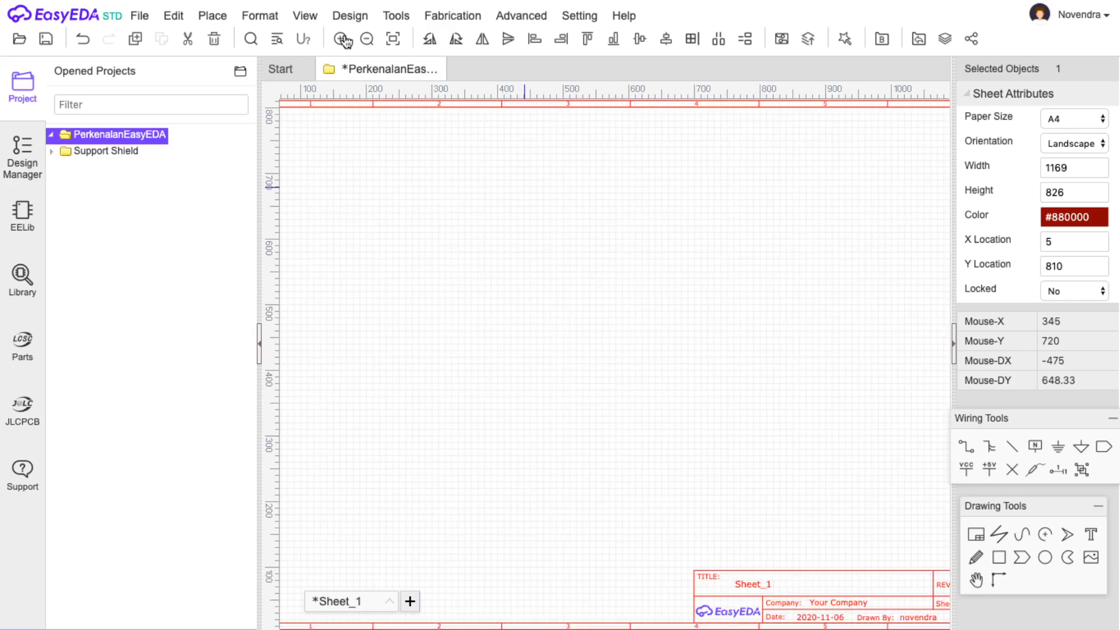
scroll(727, 371, "down", 1)
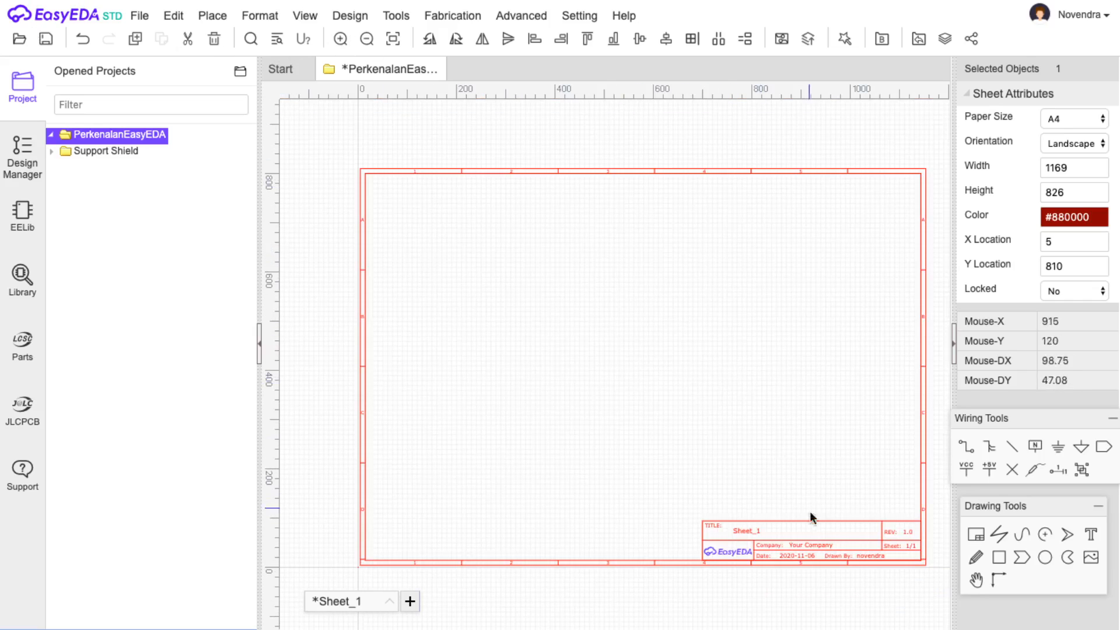
Change the title block's title to RangkaianRLC.
double_click(750, 531)
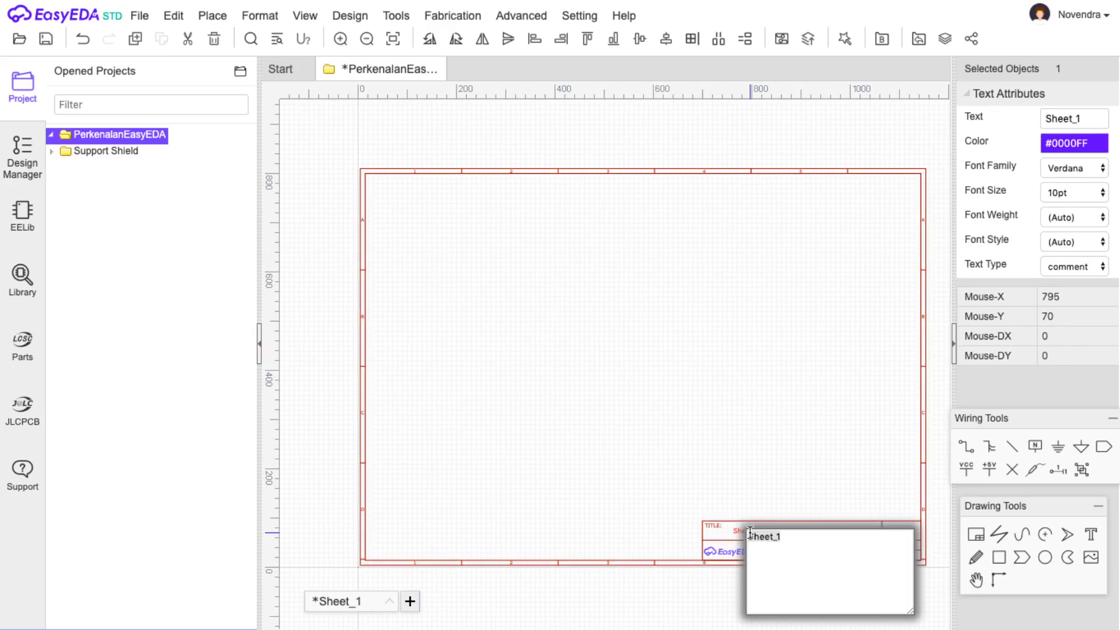
left_click(755, 481)
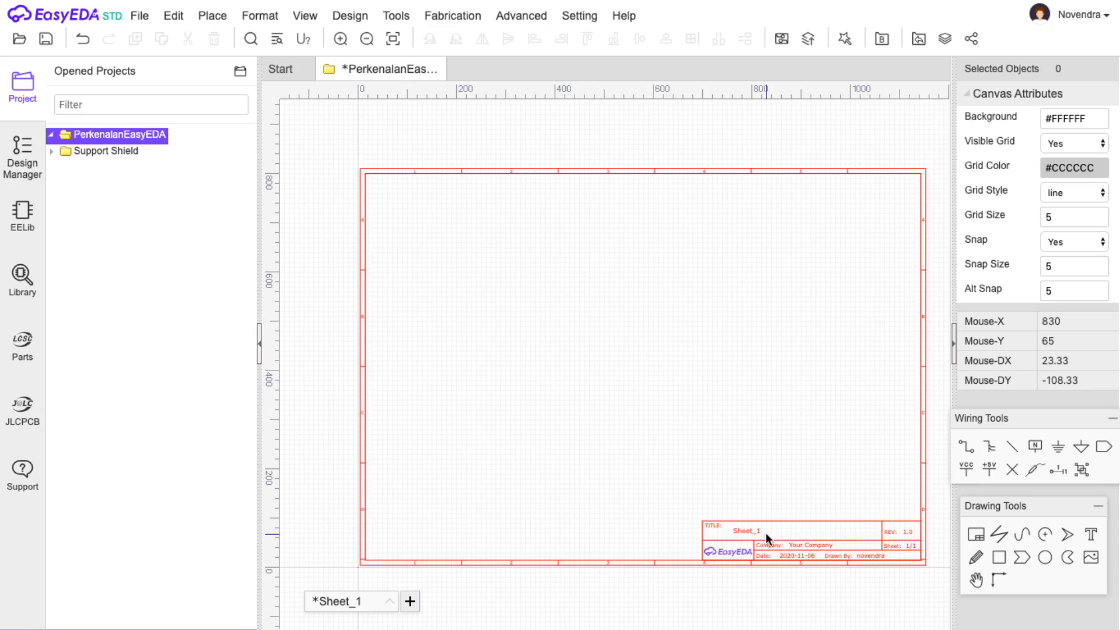
left_click(760, 530)
double_click(760, 531)
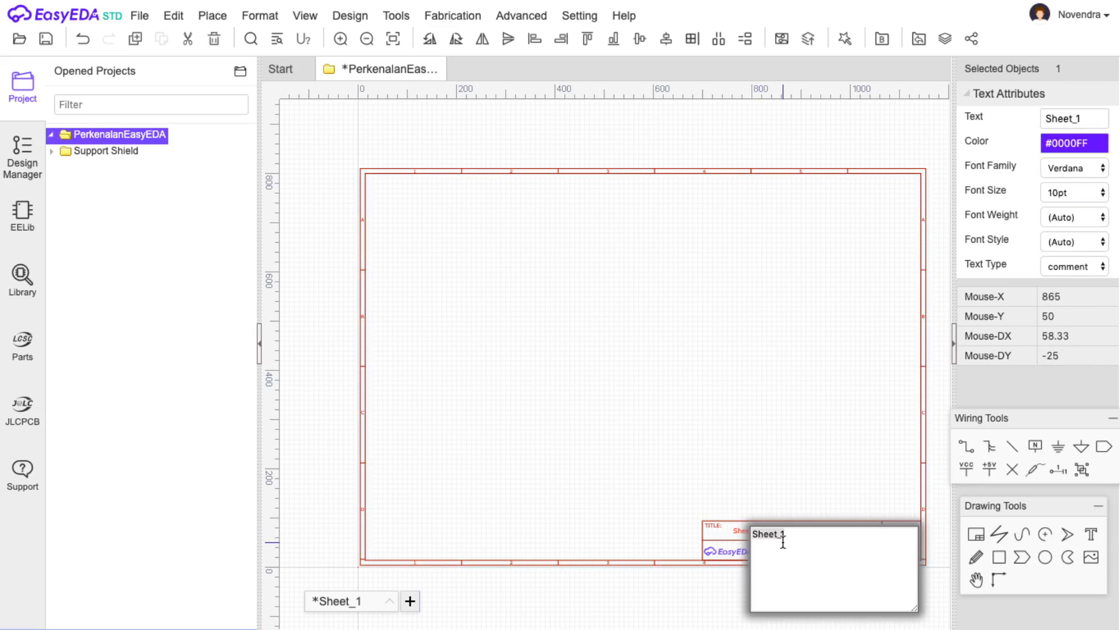
key("ctrl+a")
type("R")
key("Return")
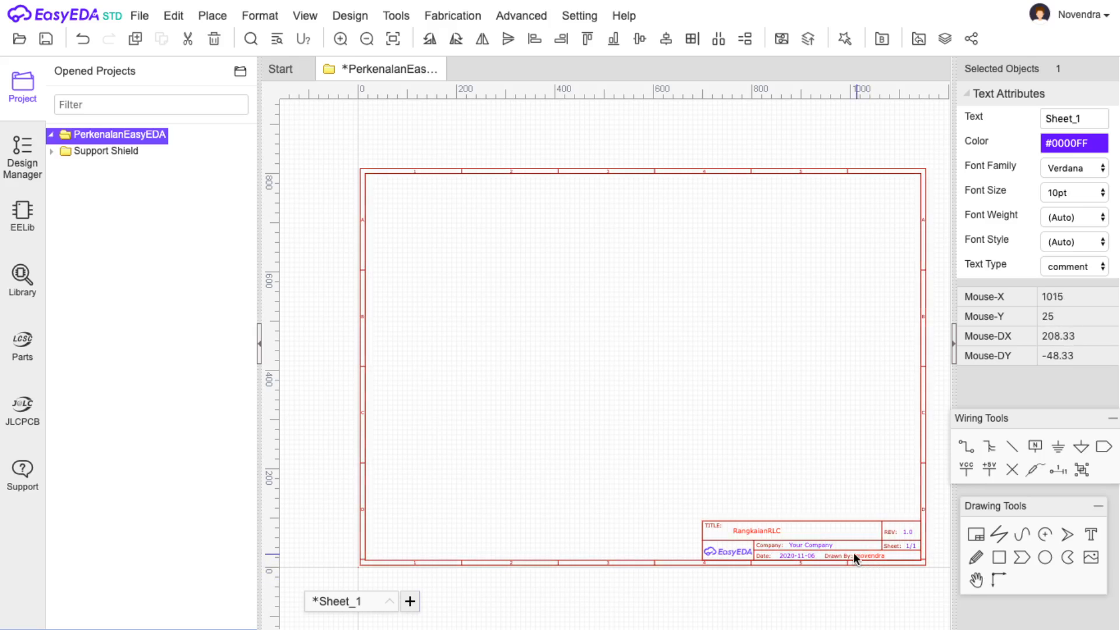
Set the title block's company name to D3ElektroUMM.
double_click(821, 545)
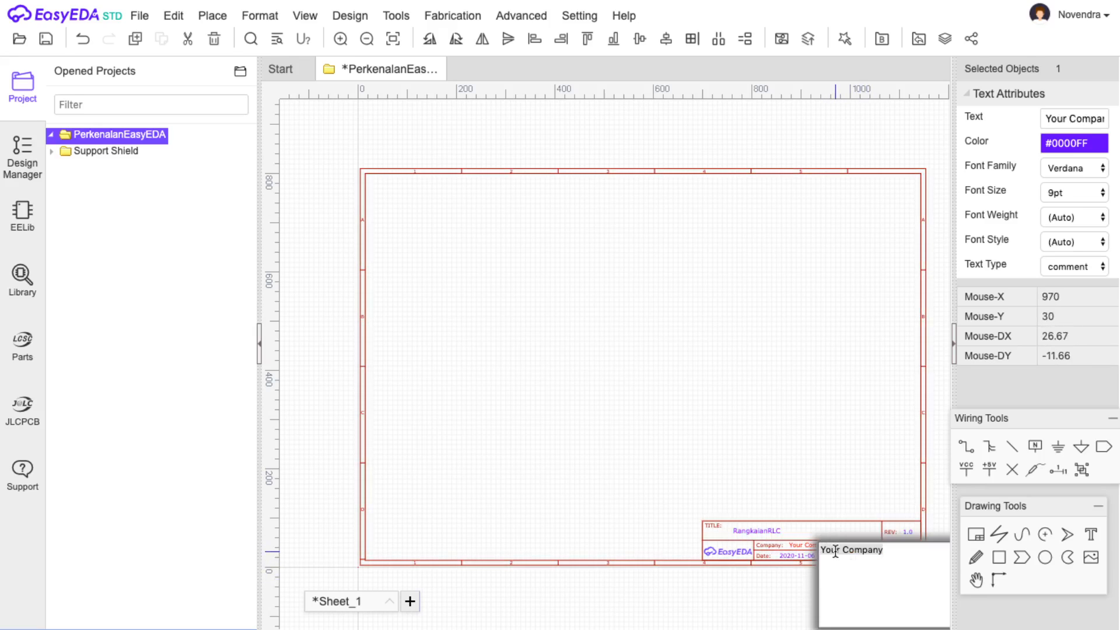
type("D3ElektroUMM")
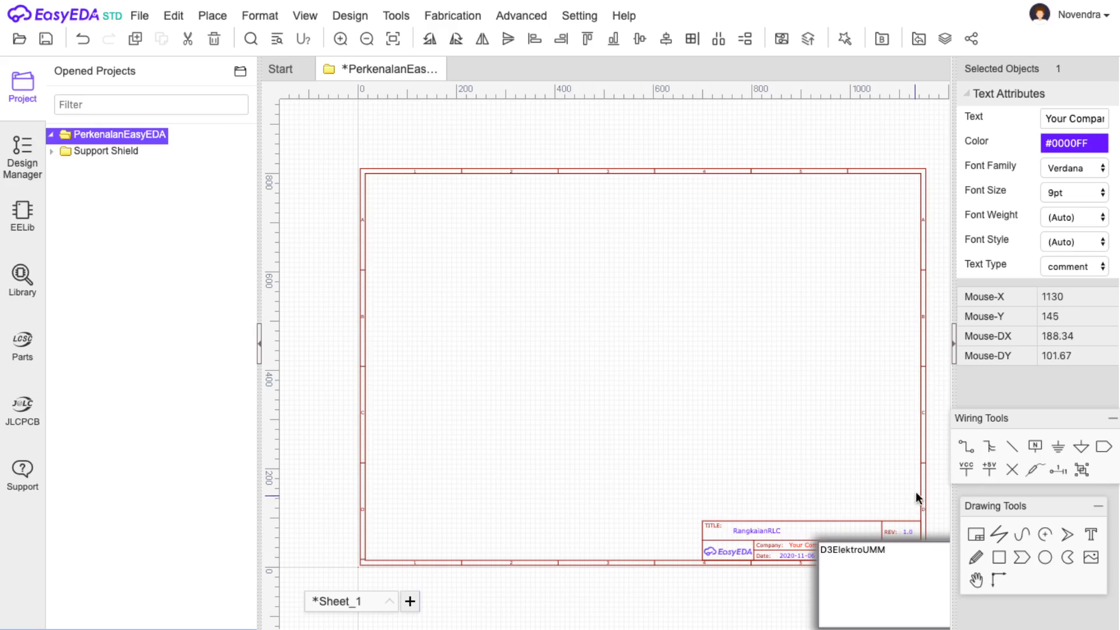
left_click(891, 474)
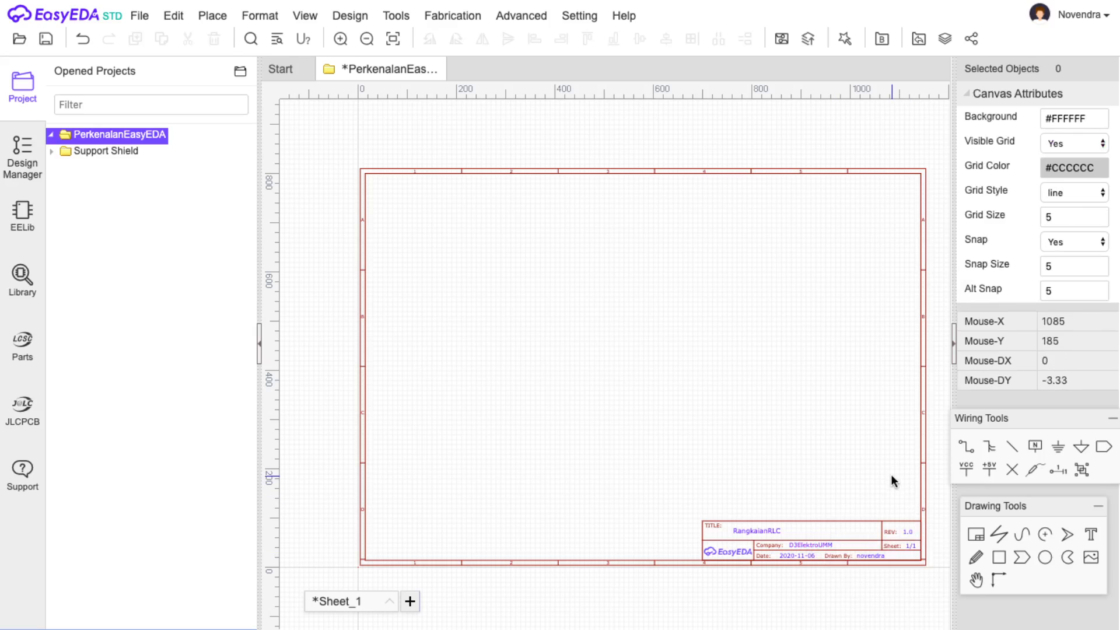
Enter the author's full name in the Drawn By field.
double_click(878, 554)
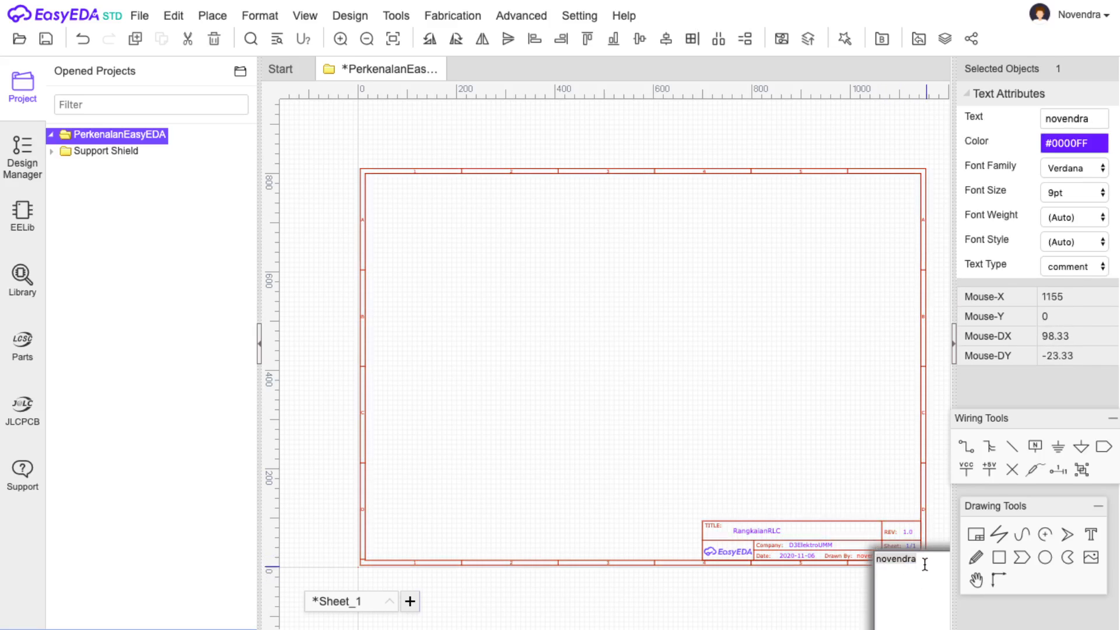
left_click(825, 572)
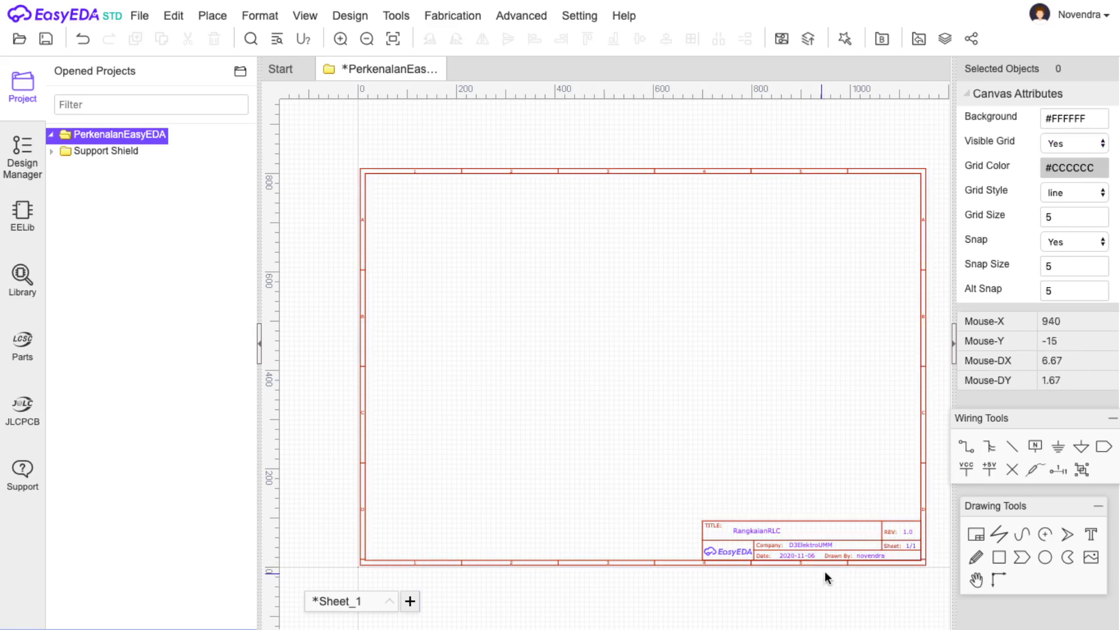
double_click(867, 557)
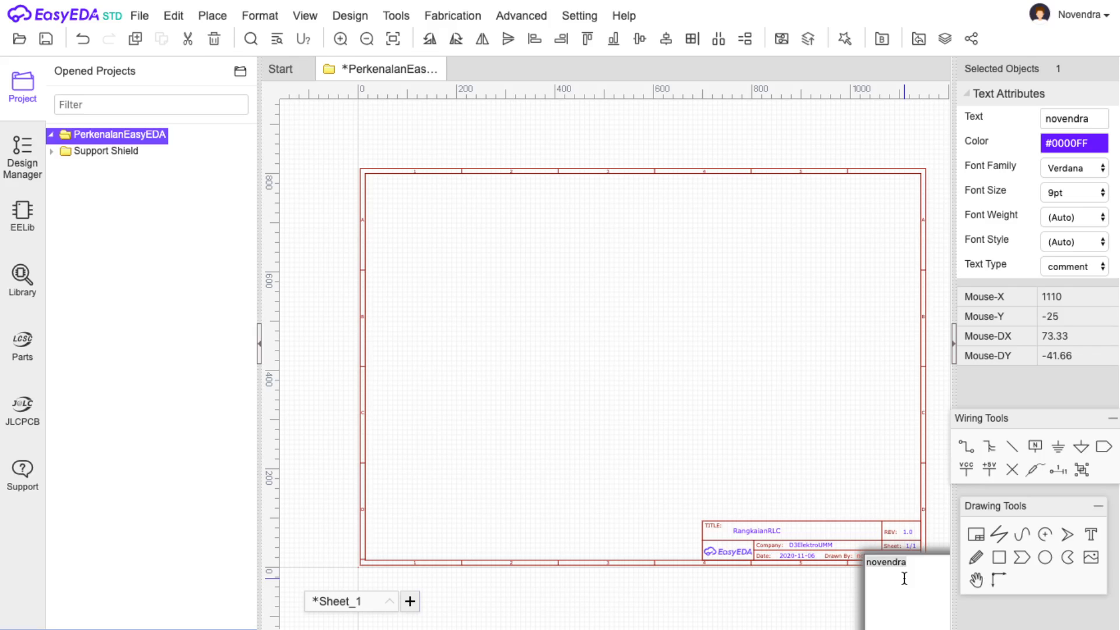
key("Right")
type("n")
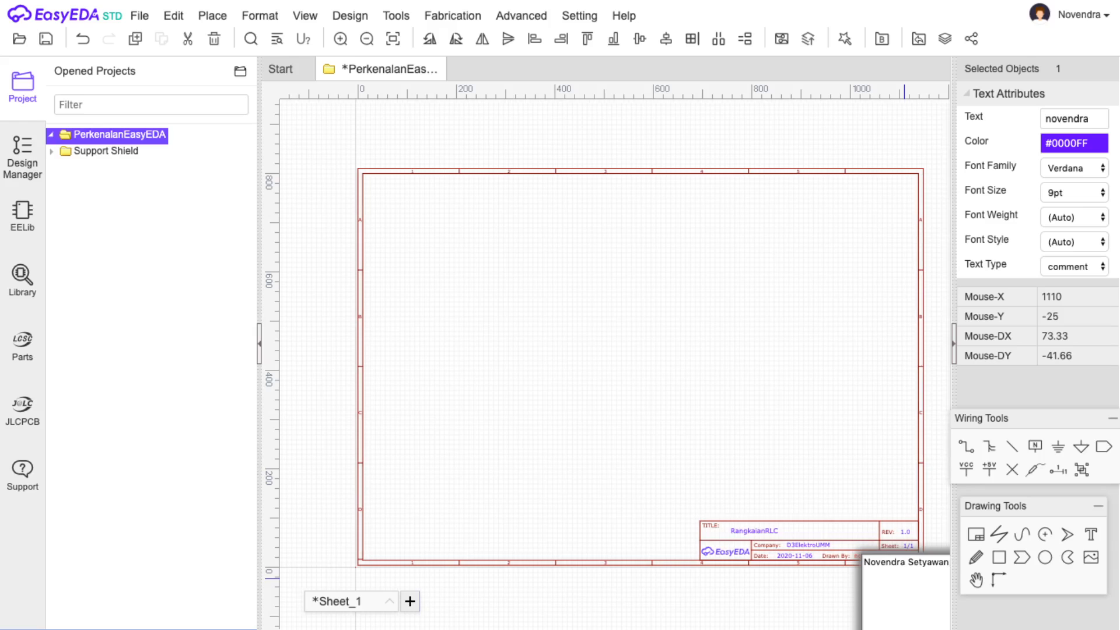
key("Return")
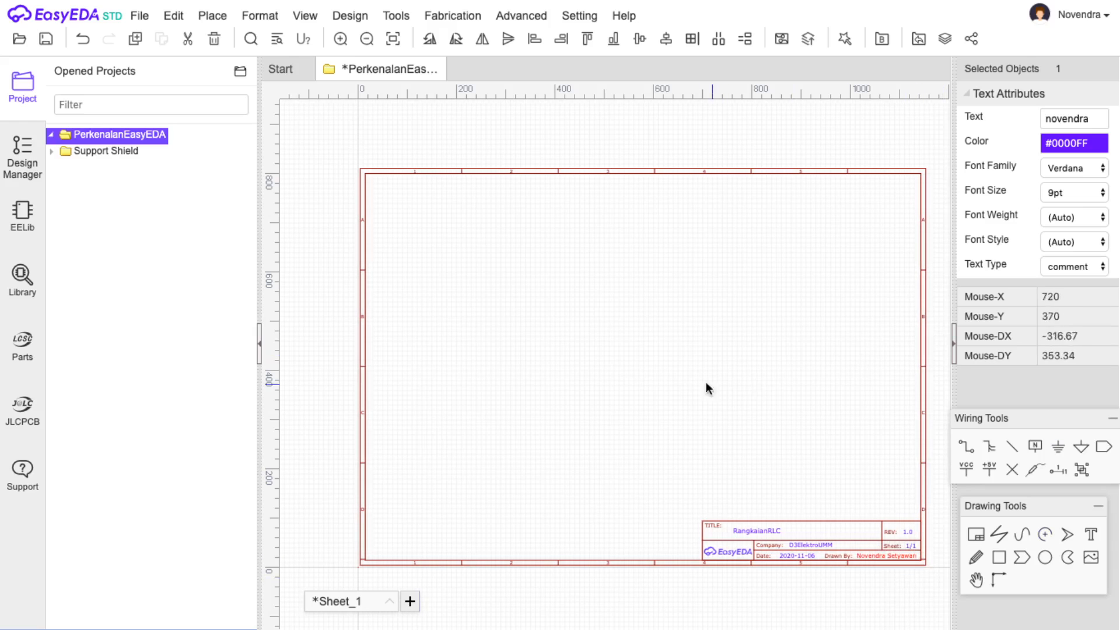
left_click(346, 423)
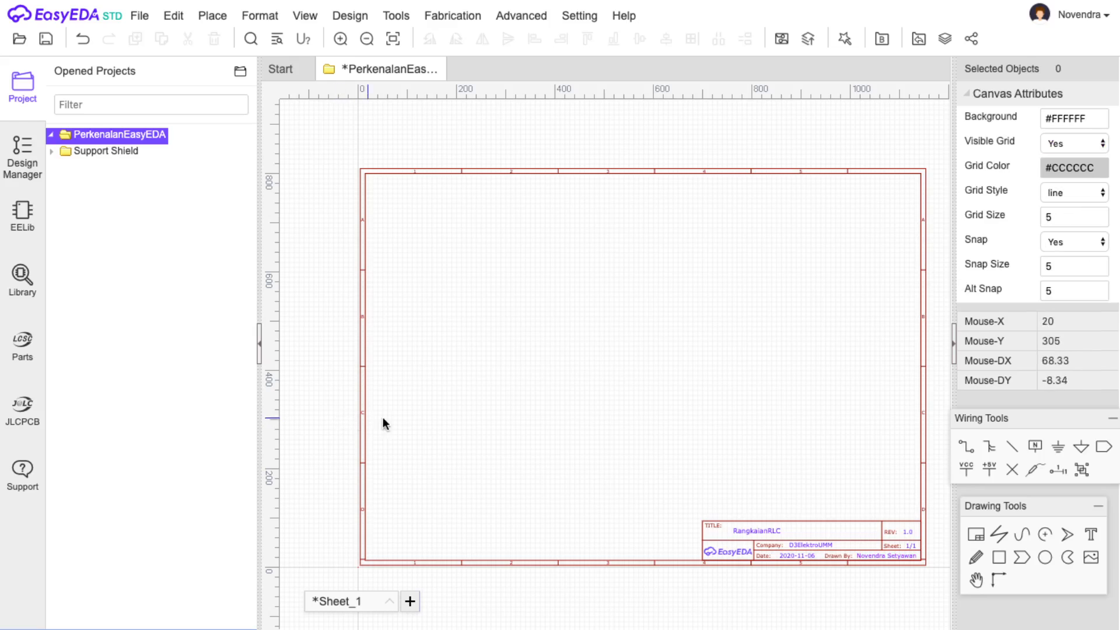
Save the RangkaianRLC schematic and scroll through the EELib symbol library.
left_click(46, 40)
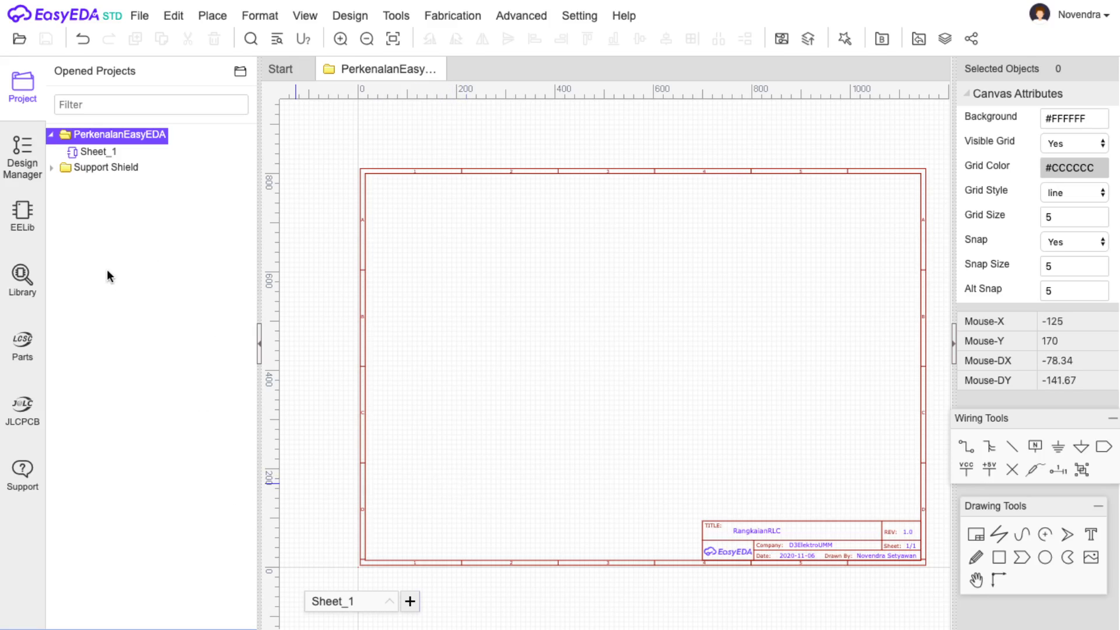
left_click(24, 217)
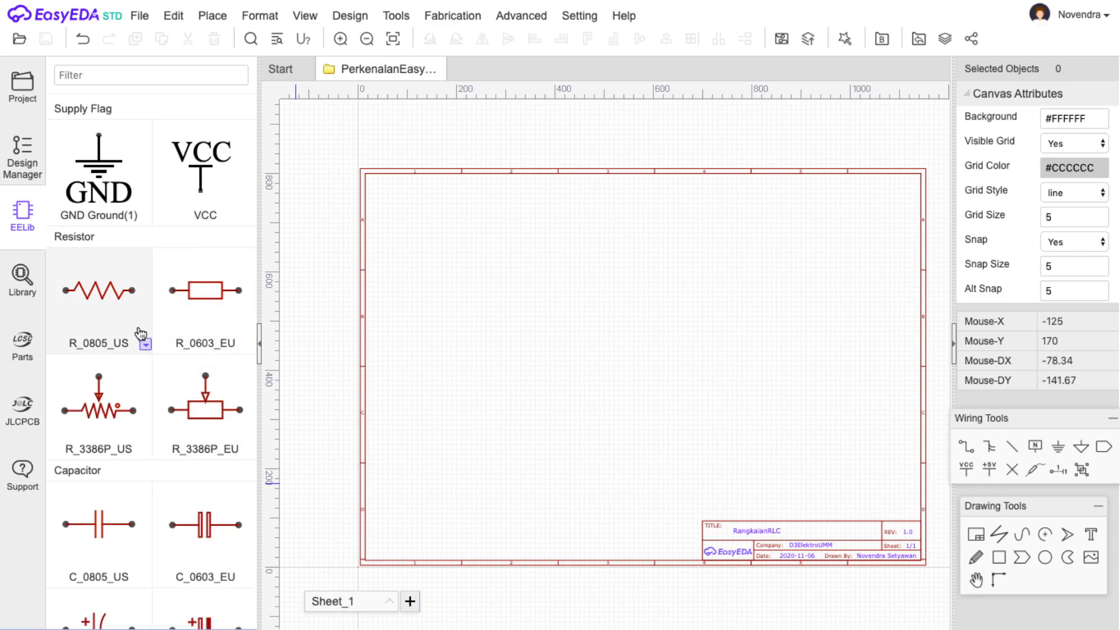
scroll(140, 373, "down", 1)
scroll(139, 487, "down", 3)
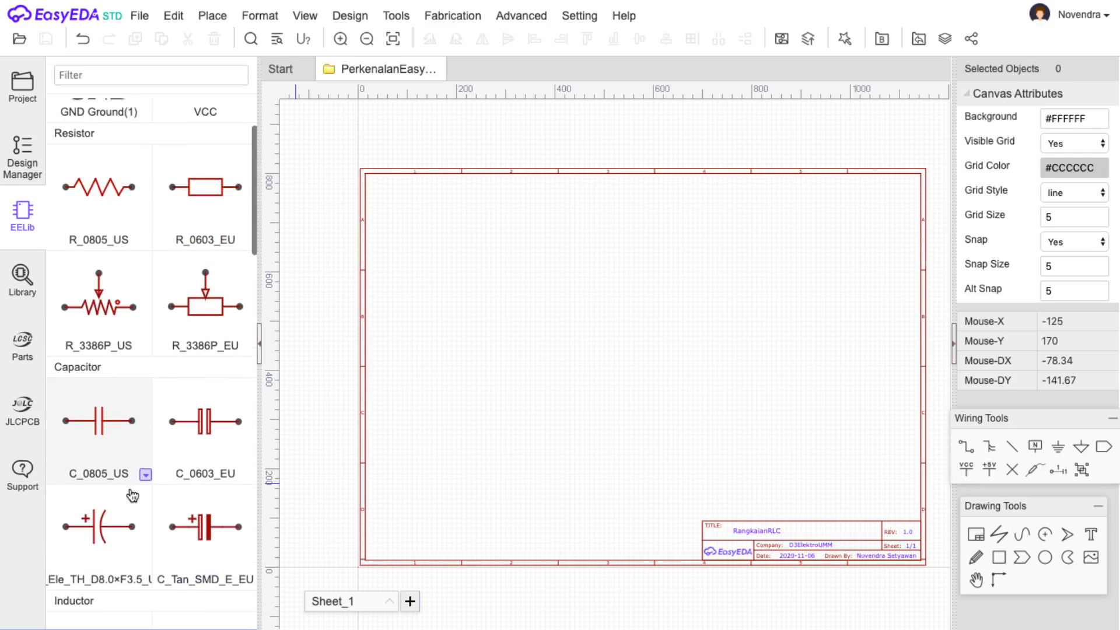
scroll(138, 483, "up", 3)
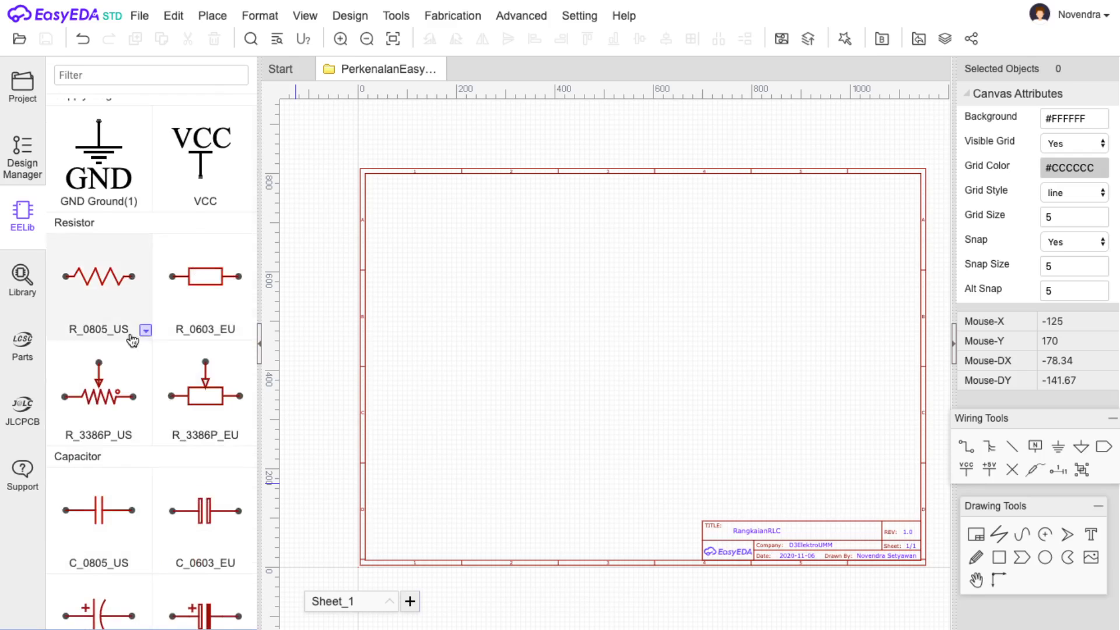
scroll(143, 339, "down", 3)
scroll(113, 561, "down", 5)
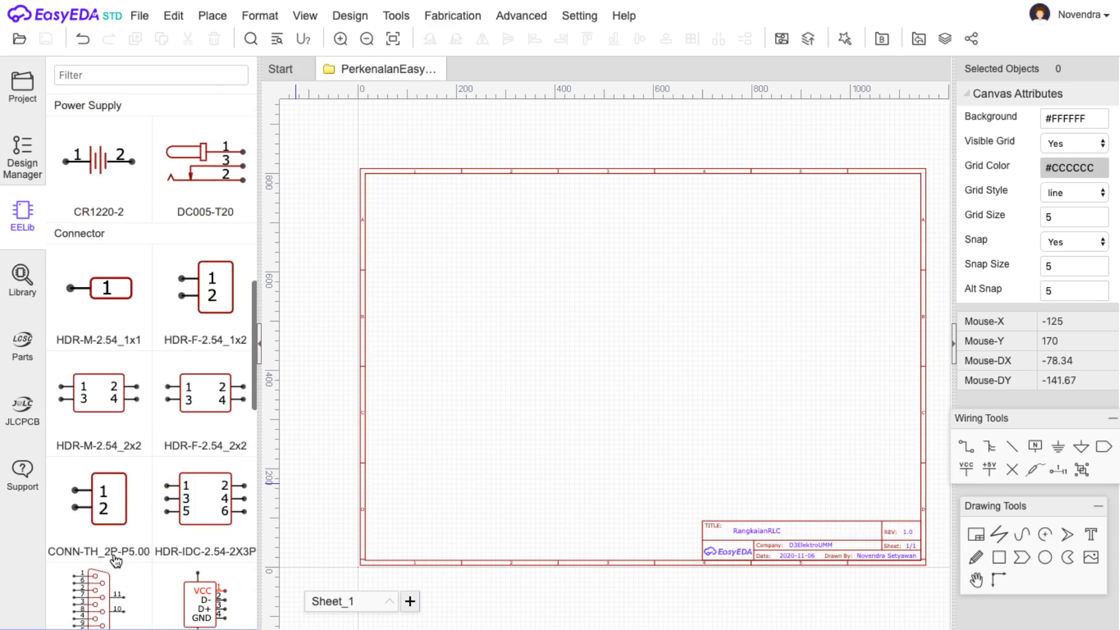
Check the US resistor's package variants and pick up R_0805_US for placement.
scroll(116, 560, "up", 4)
scroll(116, 560, "up", 5)
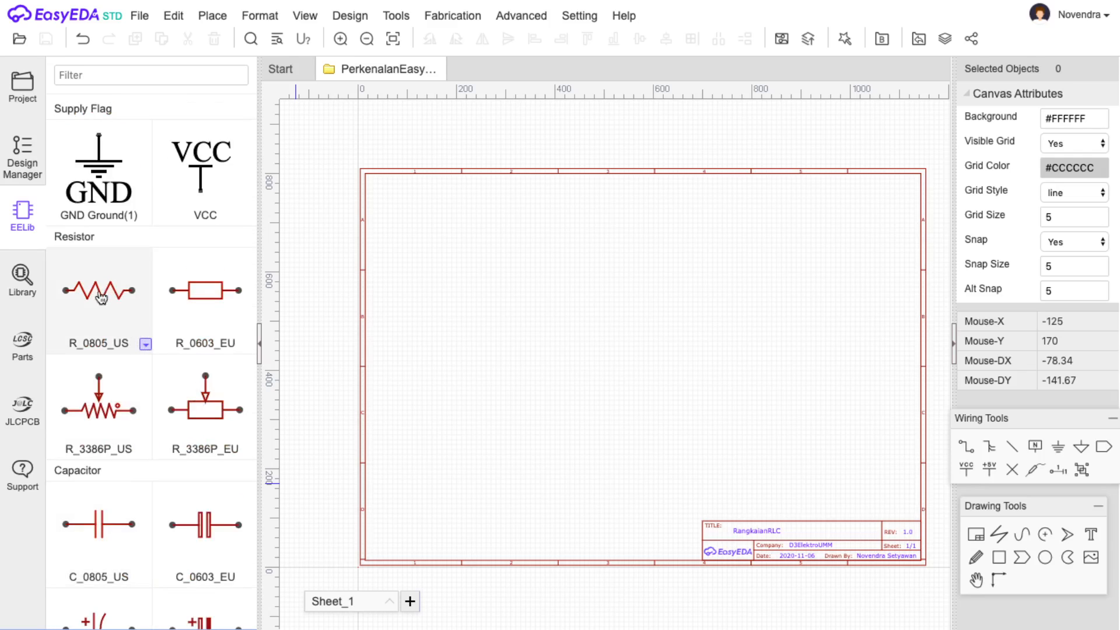
left_click(145, 345)
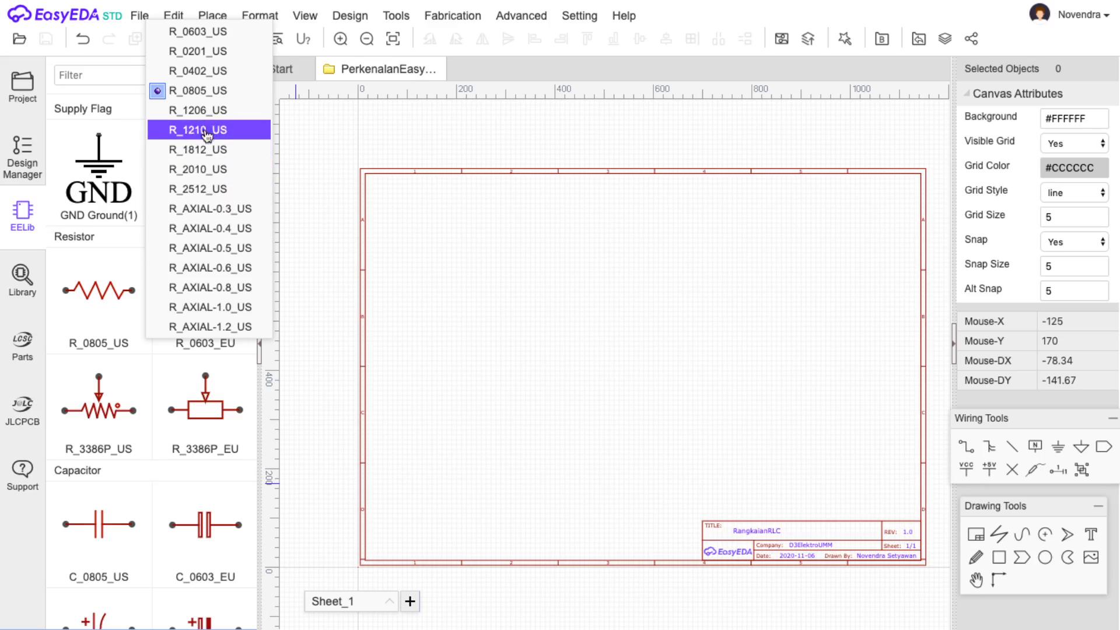
left_click(207, 96)
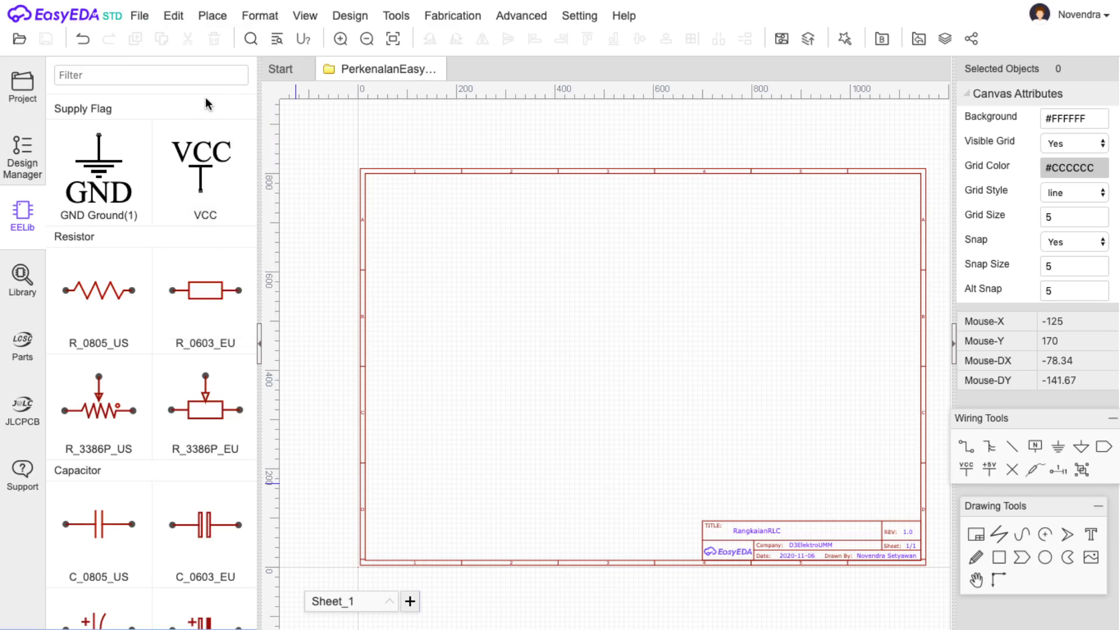
left_click(102, 300)
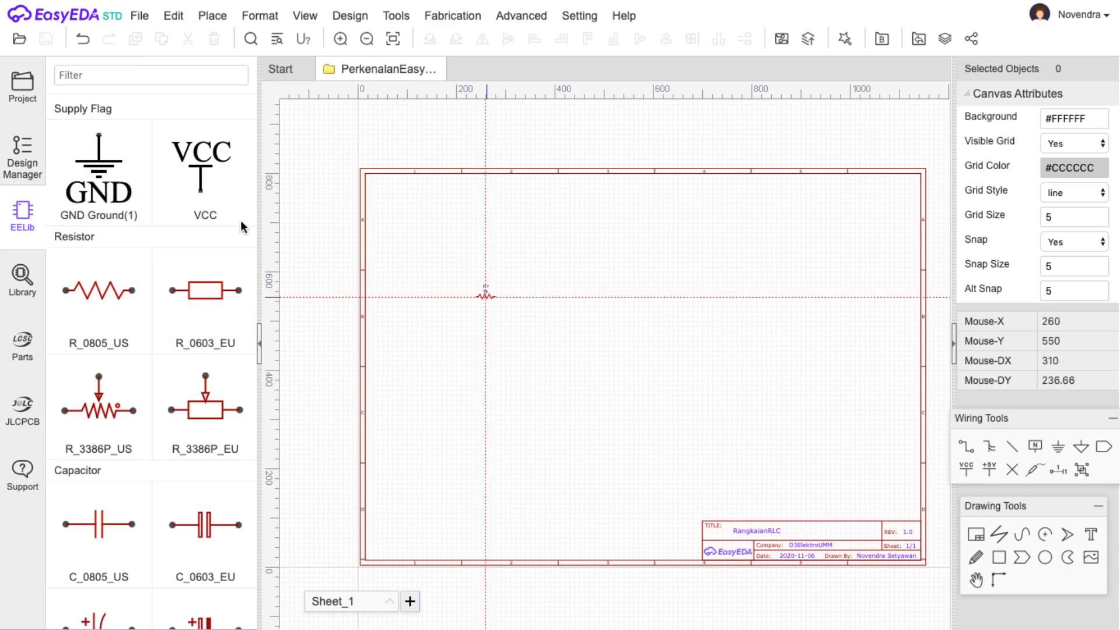
Zoom in and place the 1k resistor R1 on the RangkaianRLC sheet, keeping R_0805_US.
left_click(340, 39)
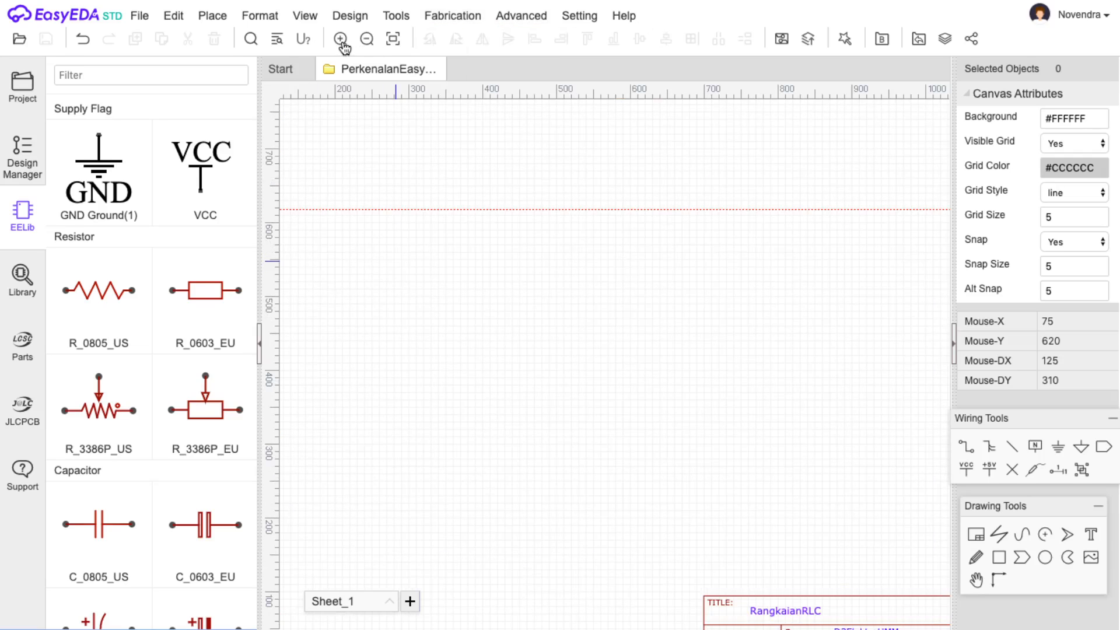
left_click(341, 40)
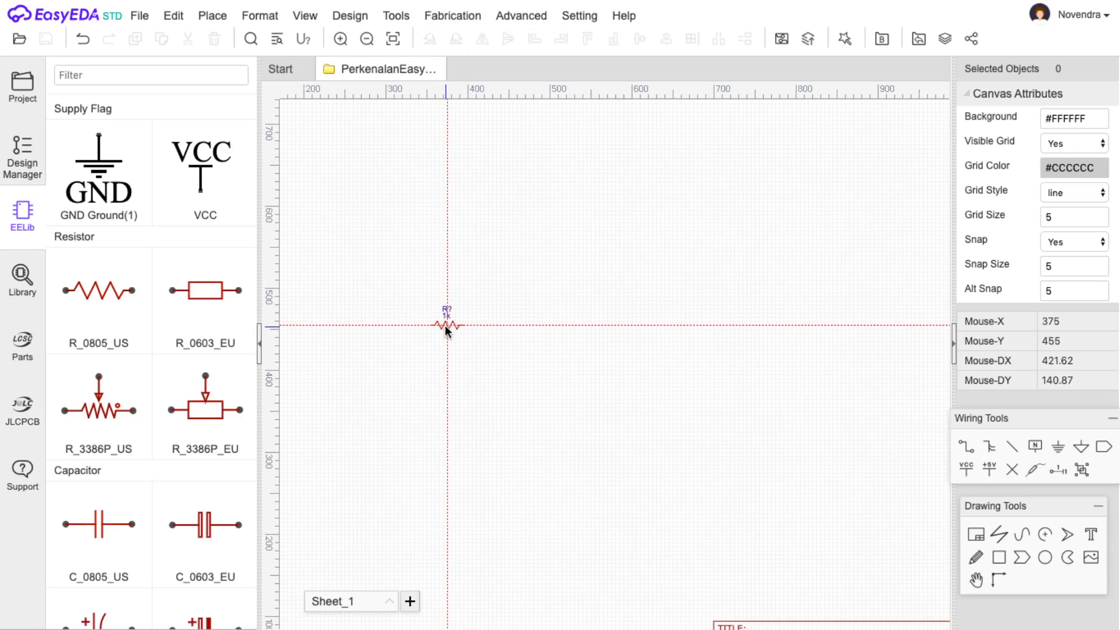
left_click(444, 324)
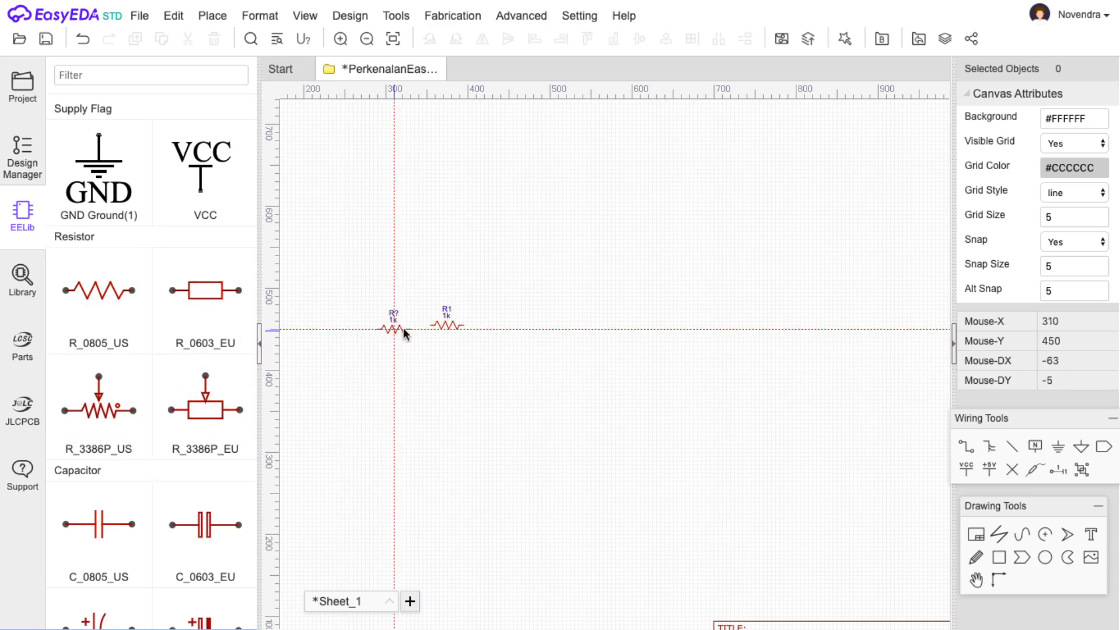
key("Escape")
left_click(146, 345)
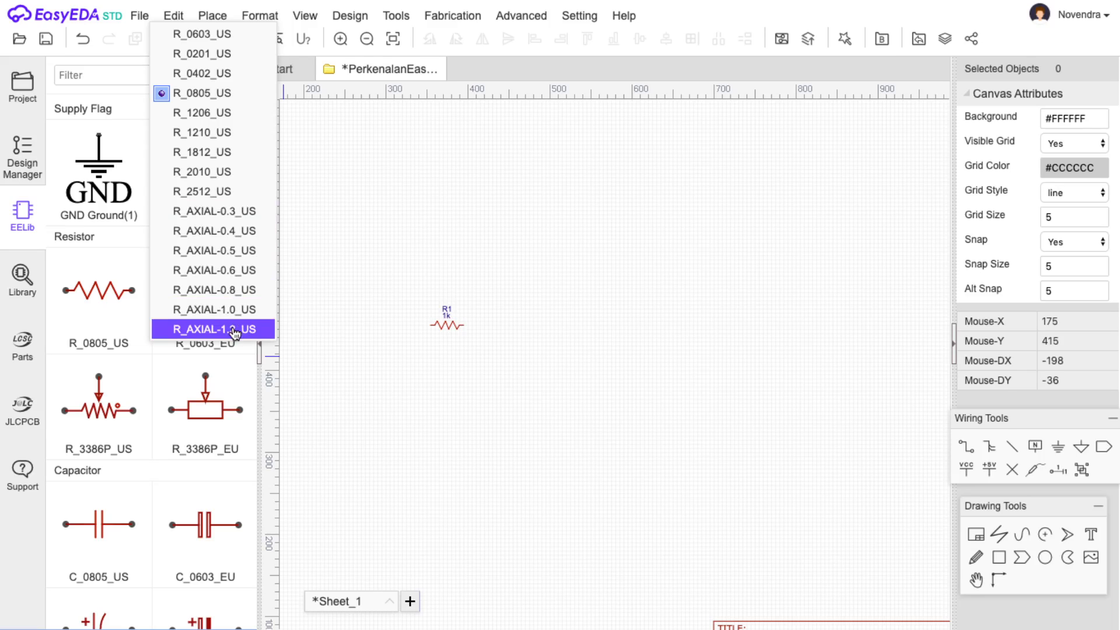
Switch the resistor package to R_AXIAL-0.6_US and place resistor R2 below R1.
left_click(229, 272)
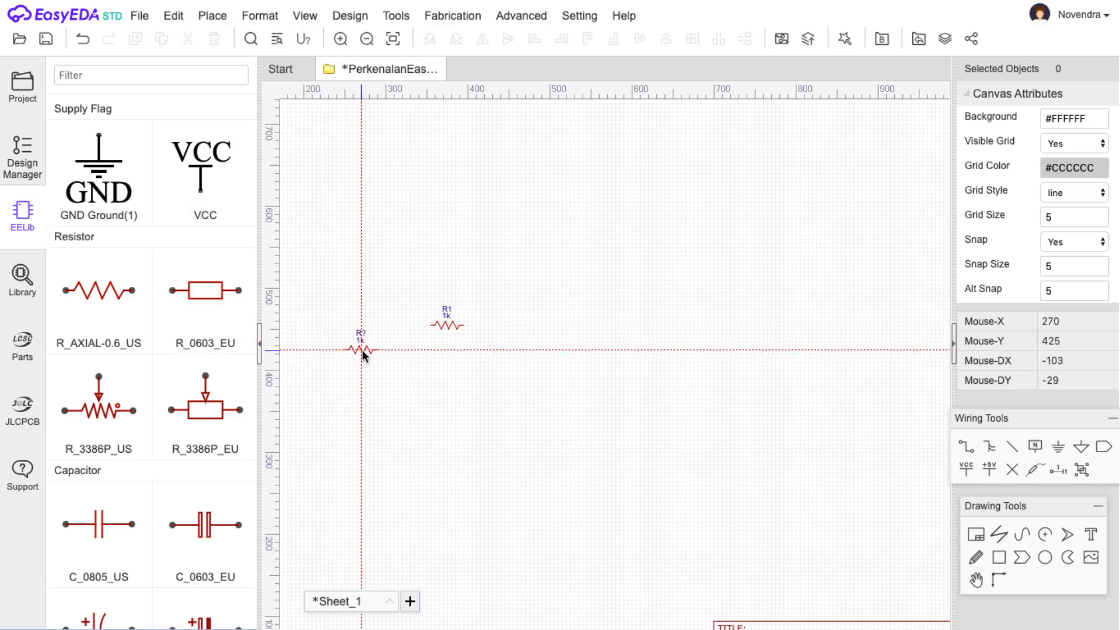
left_click(446, 357)
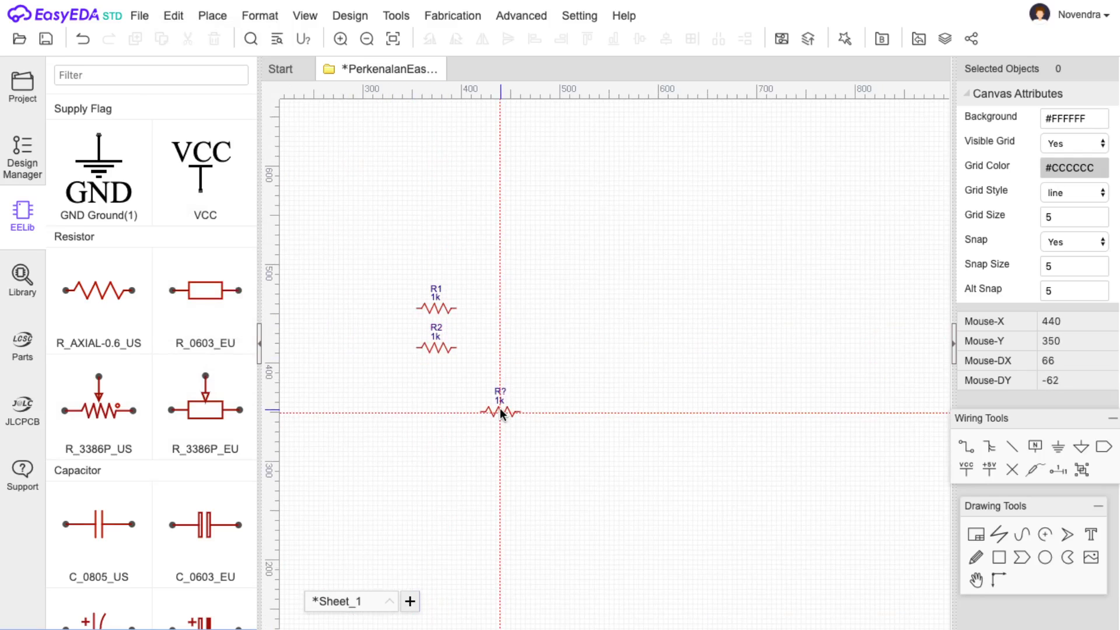
scroll(499, 408, "up", 3)
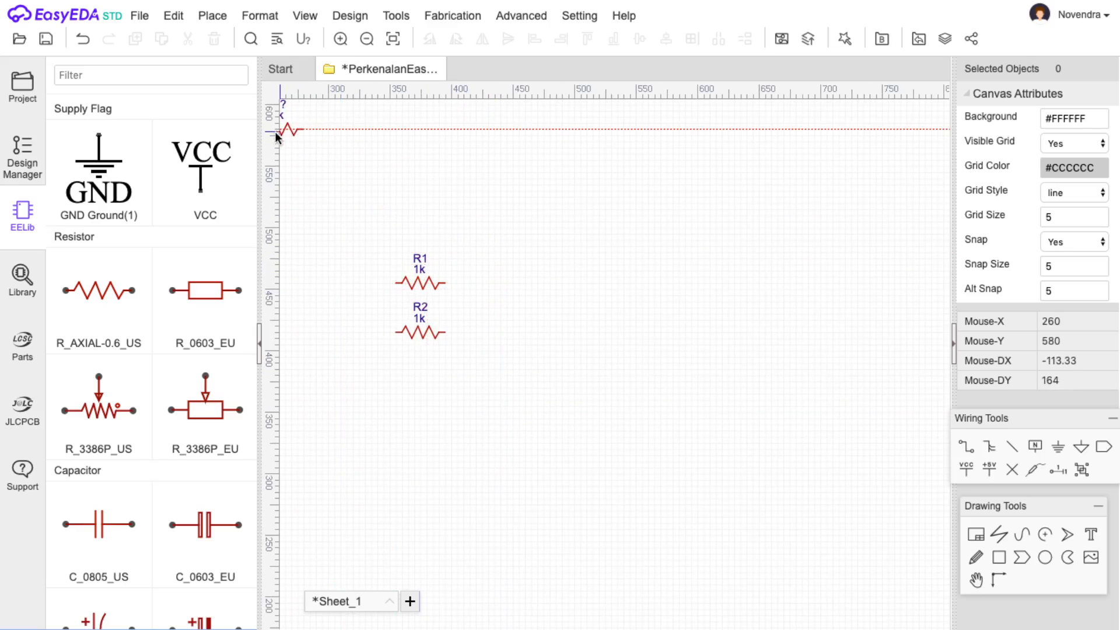
Save the schematic and cancel placing the extra resistor.
left_click(46, 41)
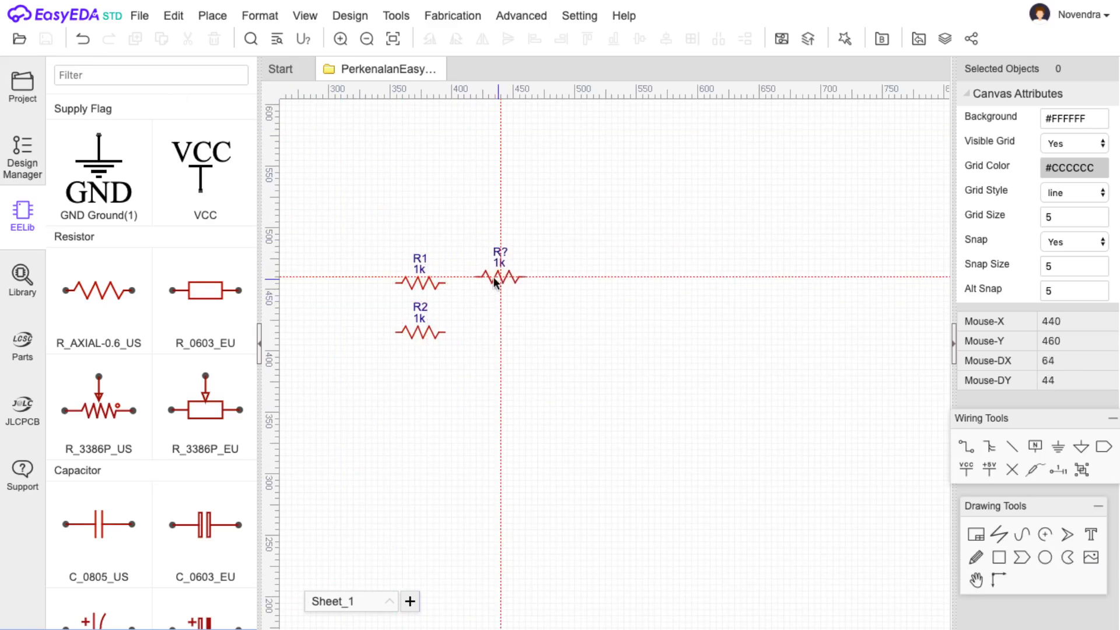
key("Escape")
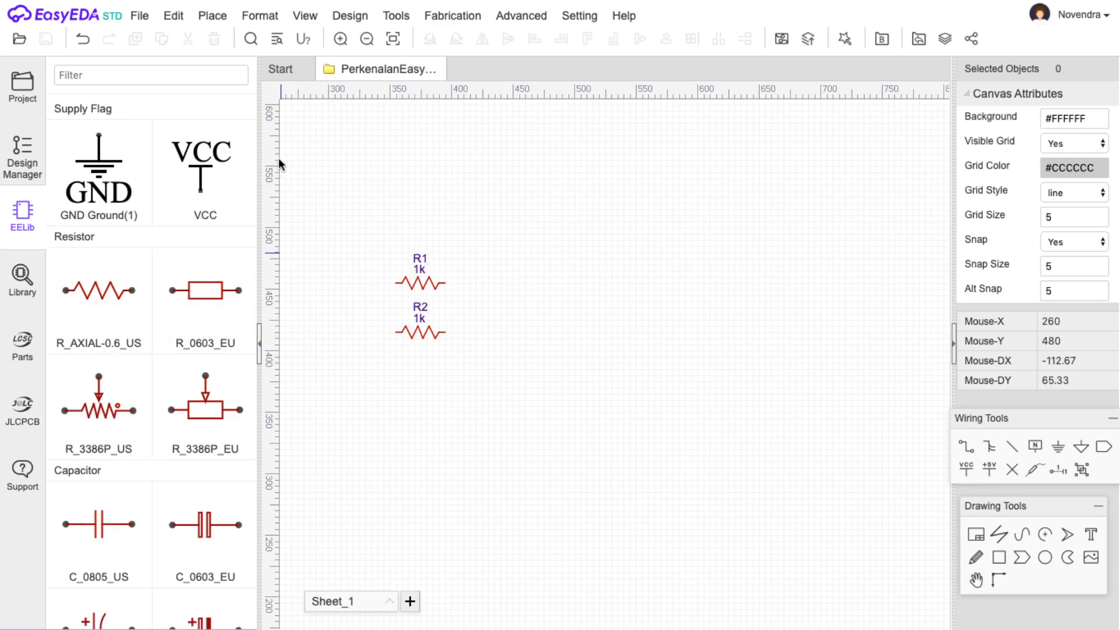
left_click(364, 19)
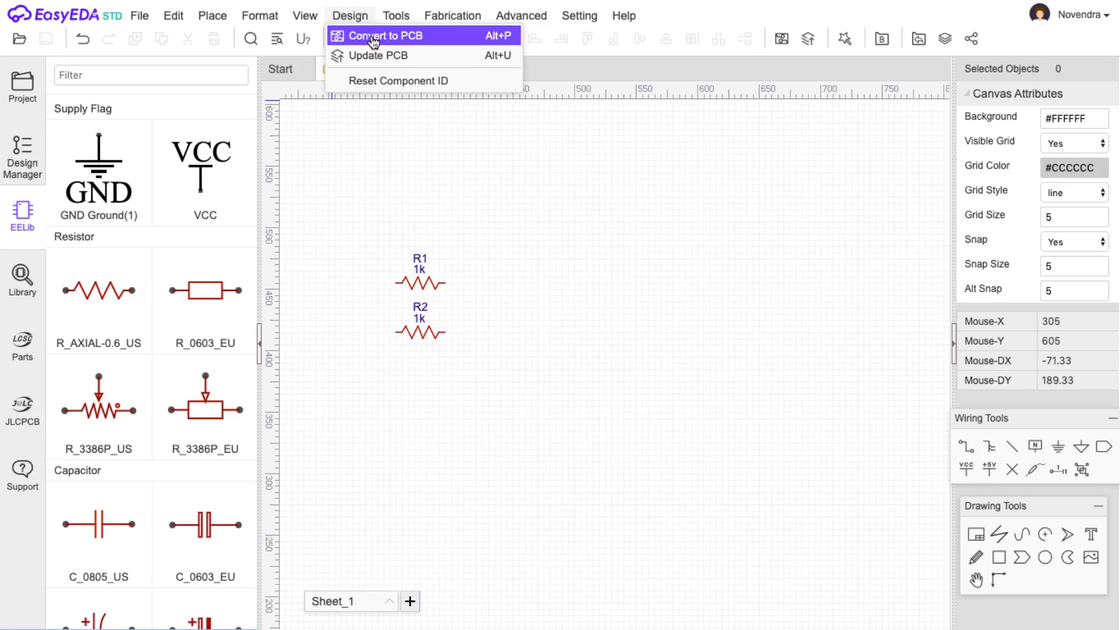
Convert the schematic to NEW_PCB in mm with 2 copper layers, since 1 layer is unsupported.
left_click(373, 36)
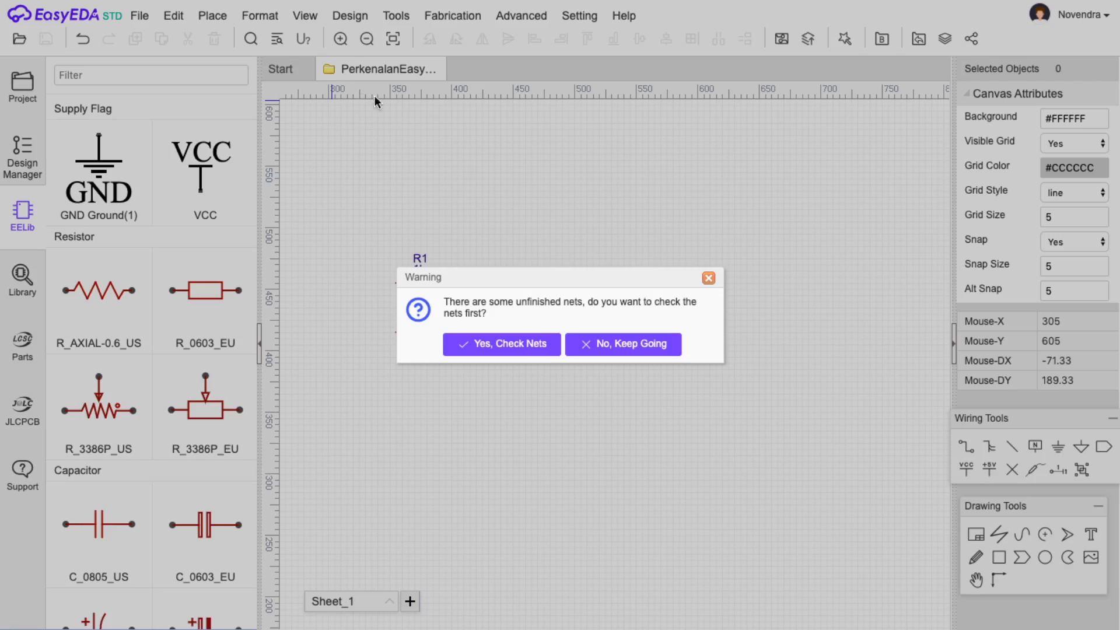
left_click(633, 348)
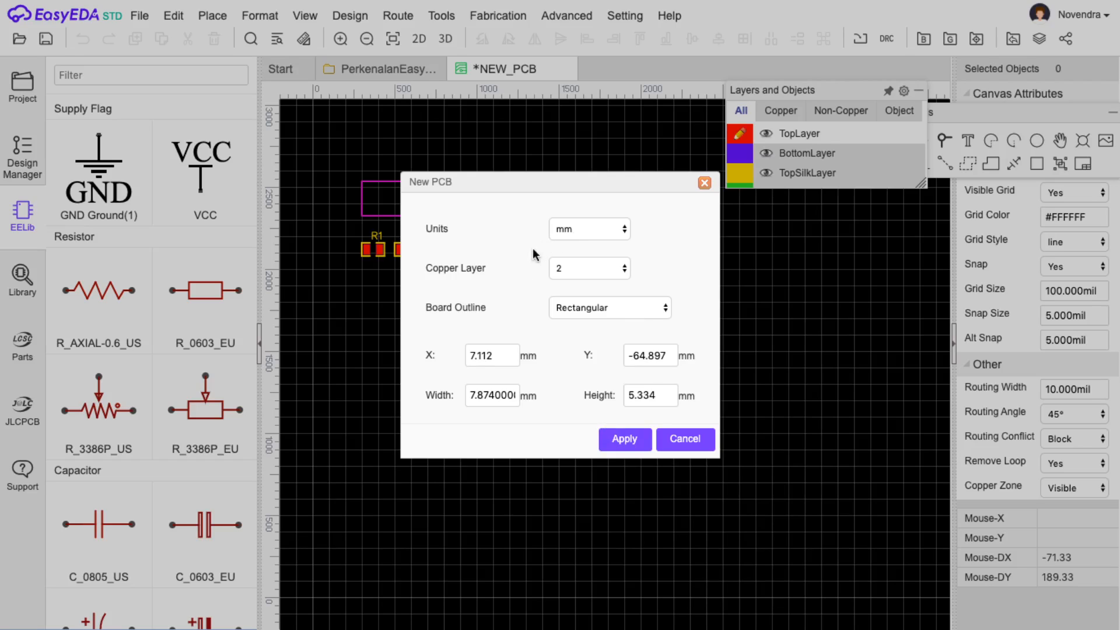
left_click(576, 269)
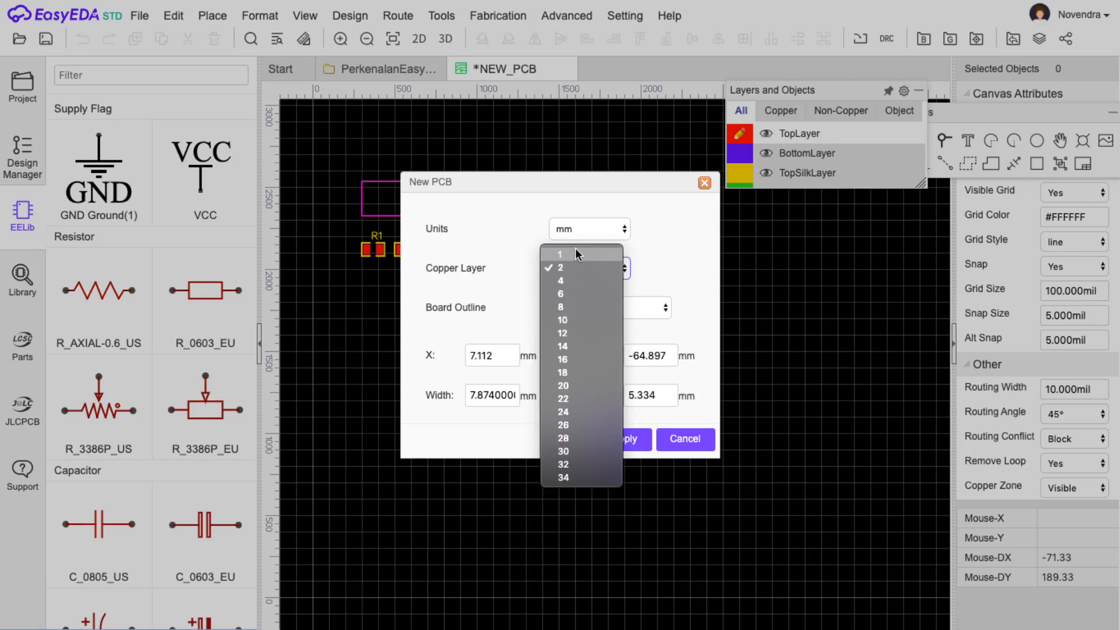
left_click(607, 267)
left_click(573, 266)
left_click(594, 255)
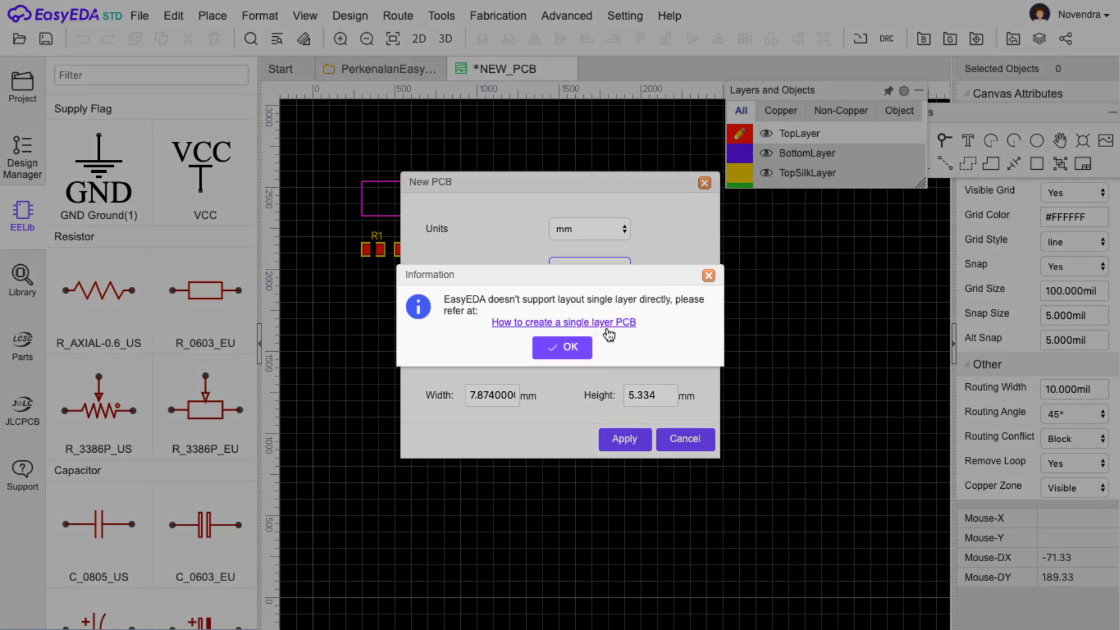
left_click(575, 353)
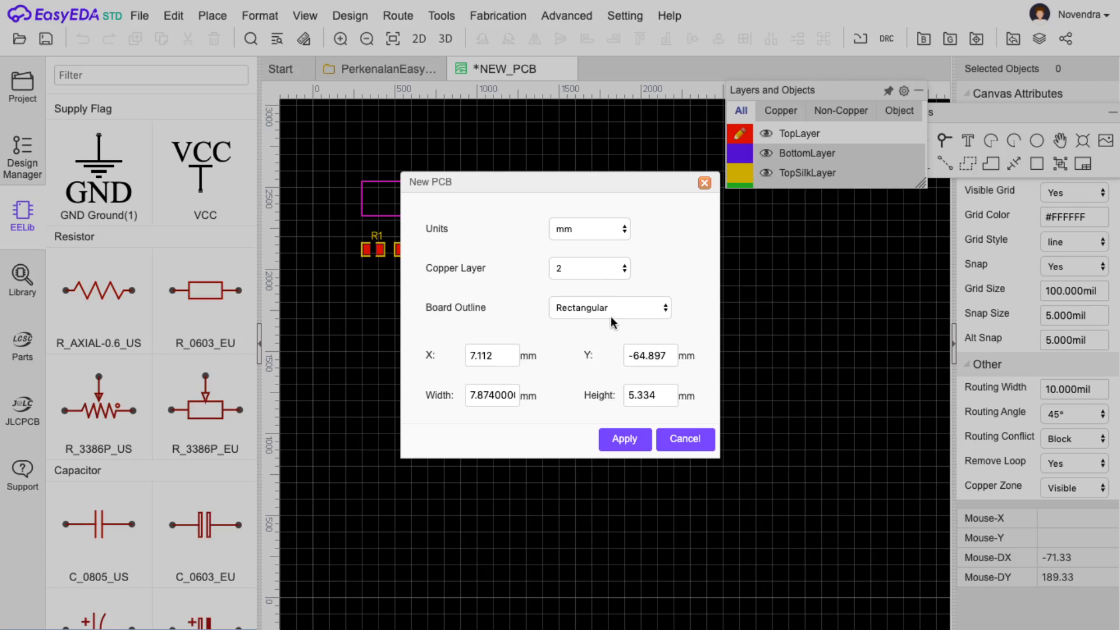
left_click(617, 442)
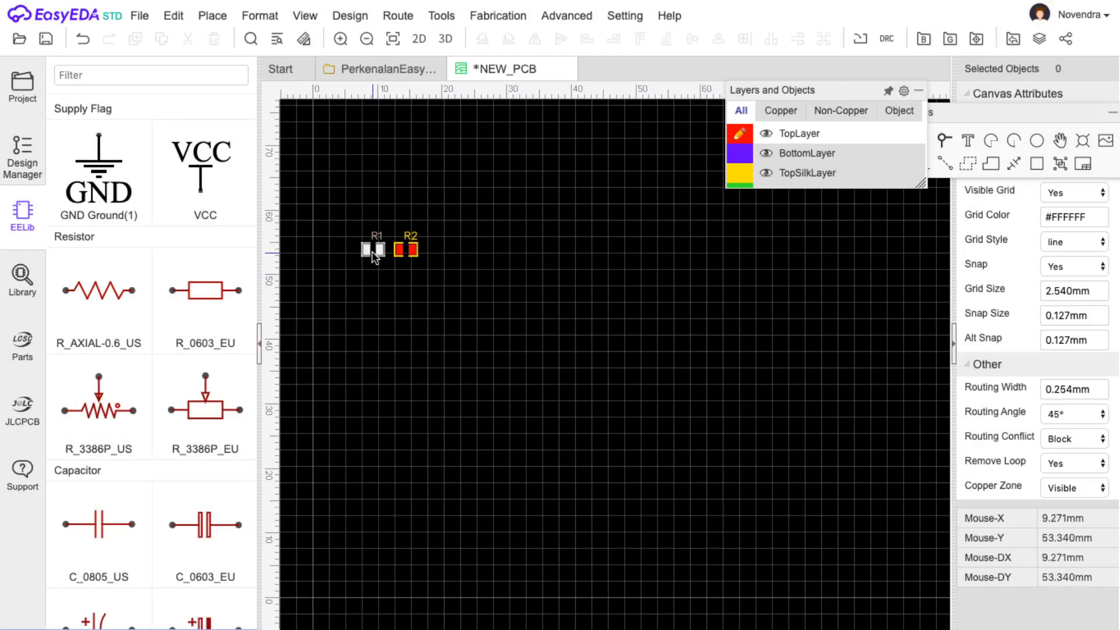
Inspect the R1 and R2 footprints and their pads on NEW_PCB, then return to the schematic.
left_click(399, 251)
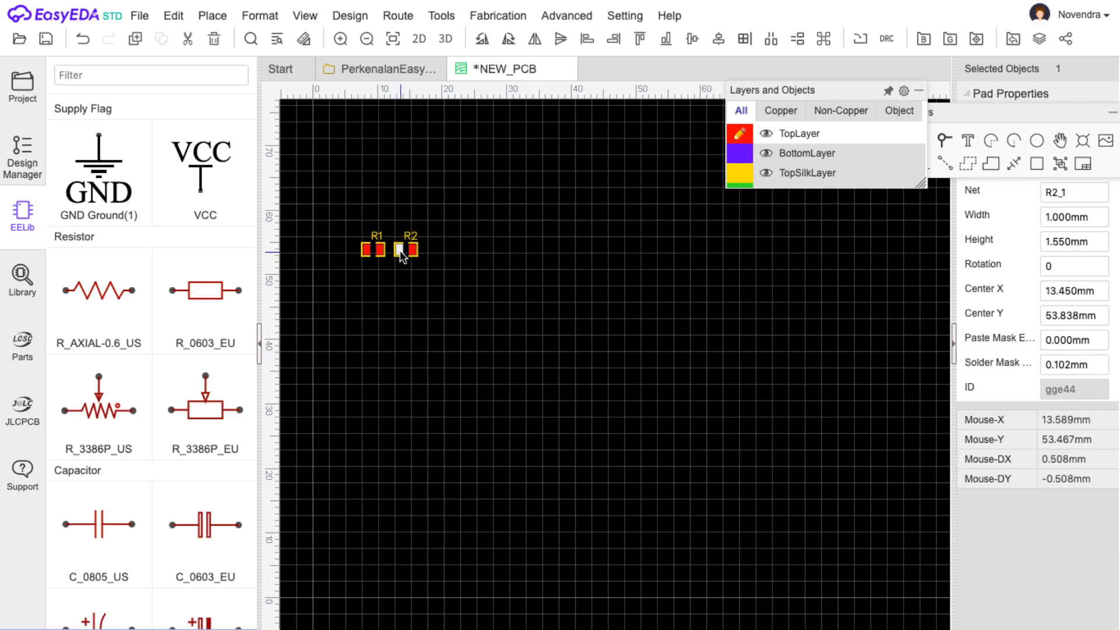
left_click(371, 249)
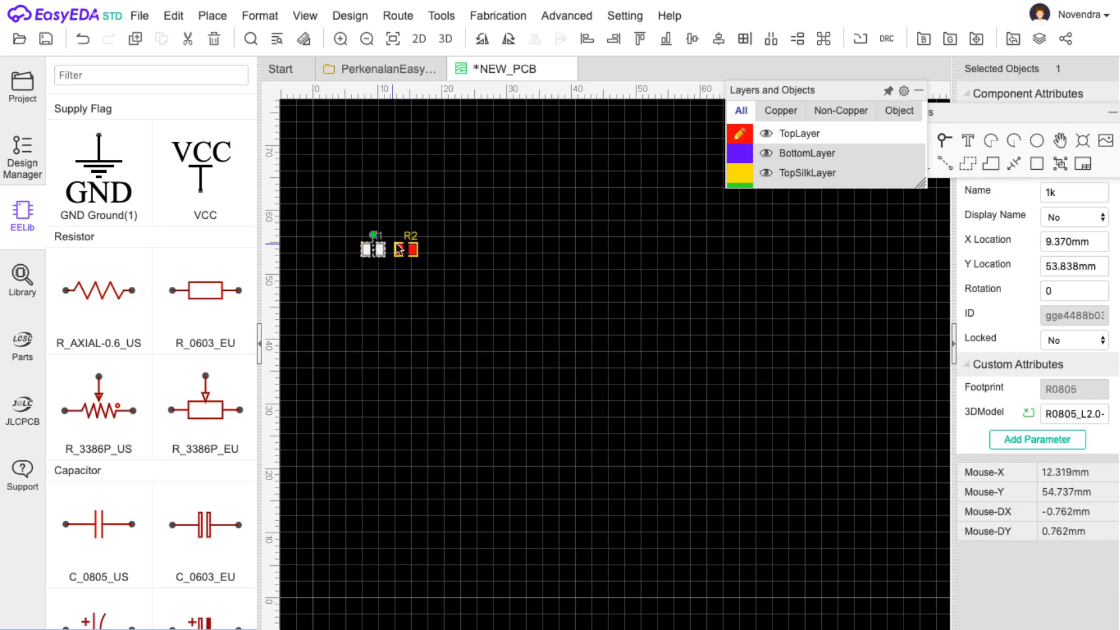
left_click(413, 250)
left_click(414, 250)
left_click(506, 263)
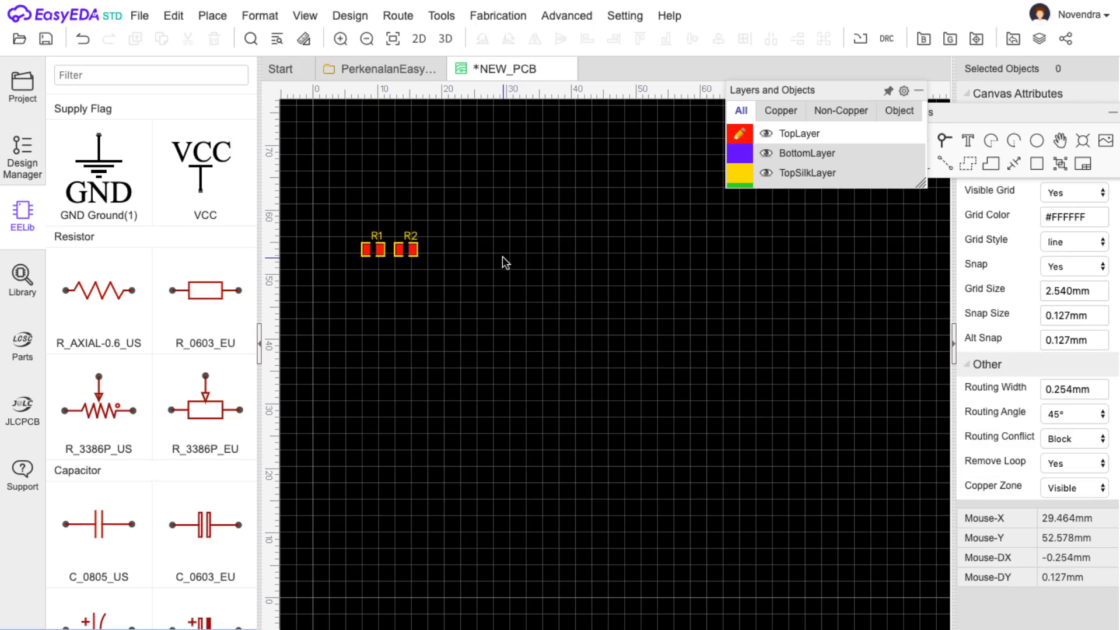
left_click(414, 254)
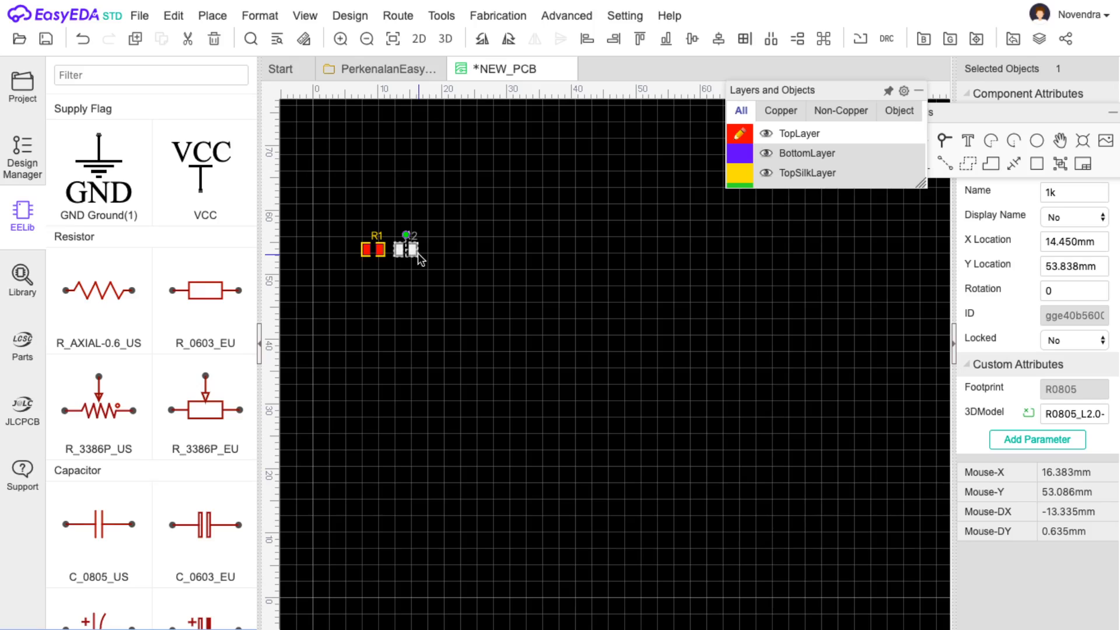
left_click(418, 302)
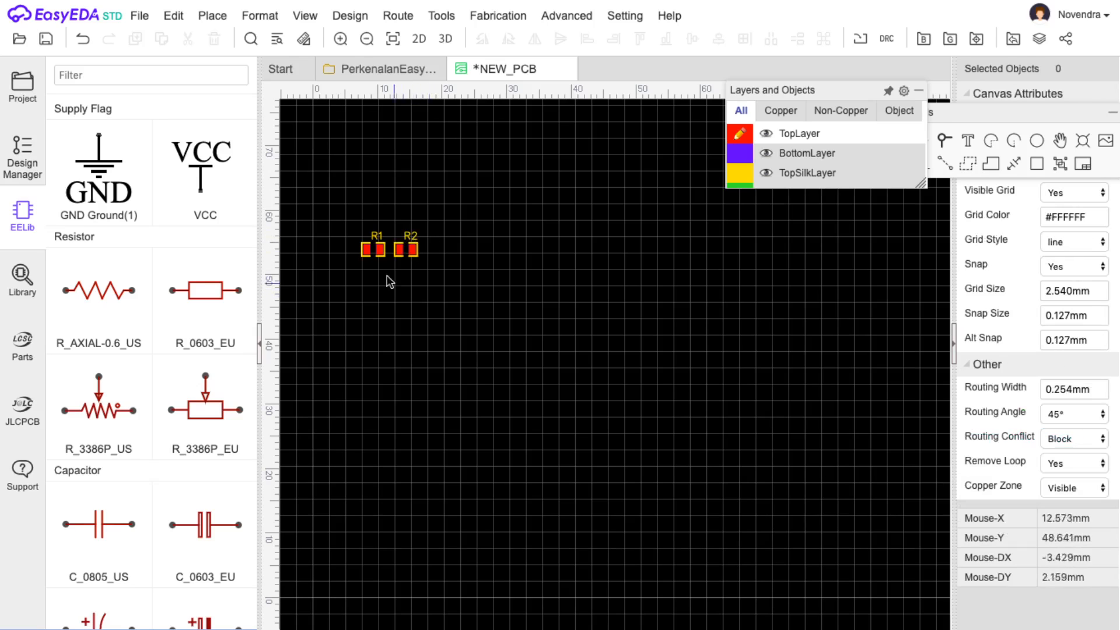
left_click(373, 69)
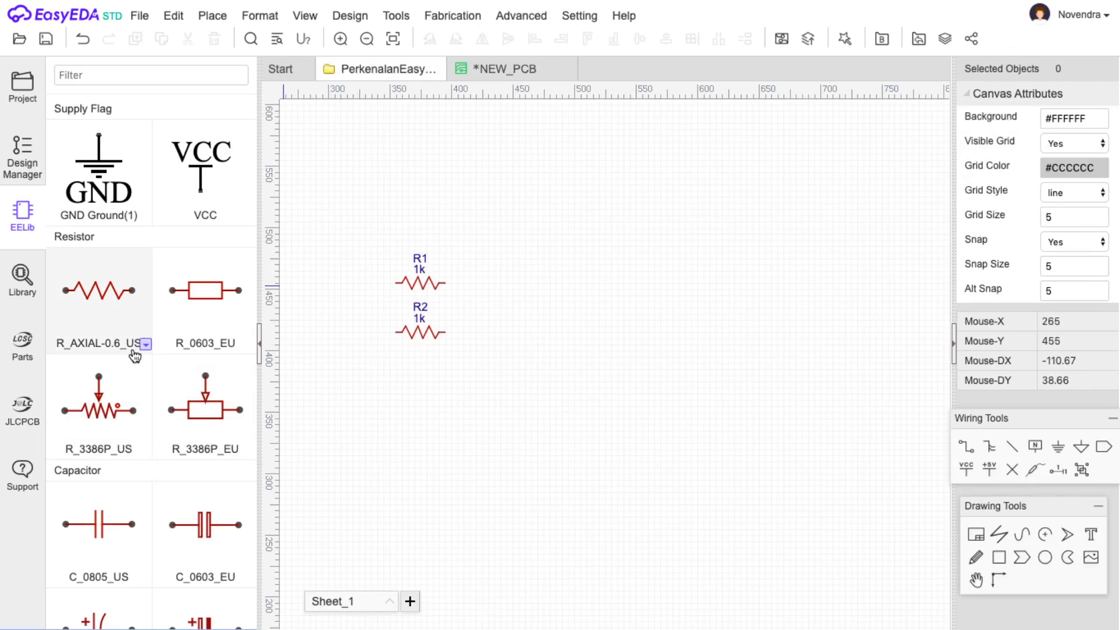
Place a 1k R_AXIAL-0.6_US resistor R3 right of R1 and R2, then save.
left_click(144, 344)
left_click(181, 268)
left_click_drag(472, 400, 350, 402)
left_click(569, 347)
left_click(149, 306)
left_click(625, 340)
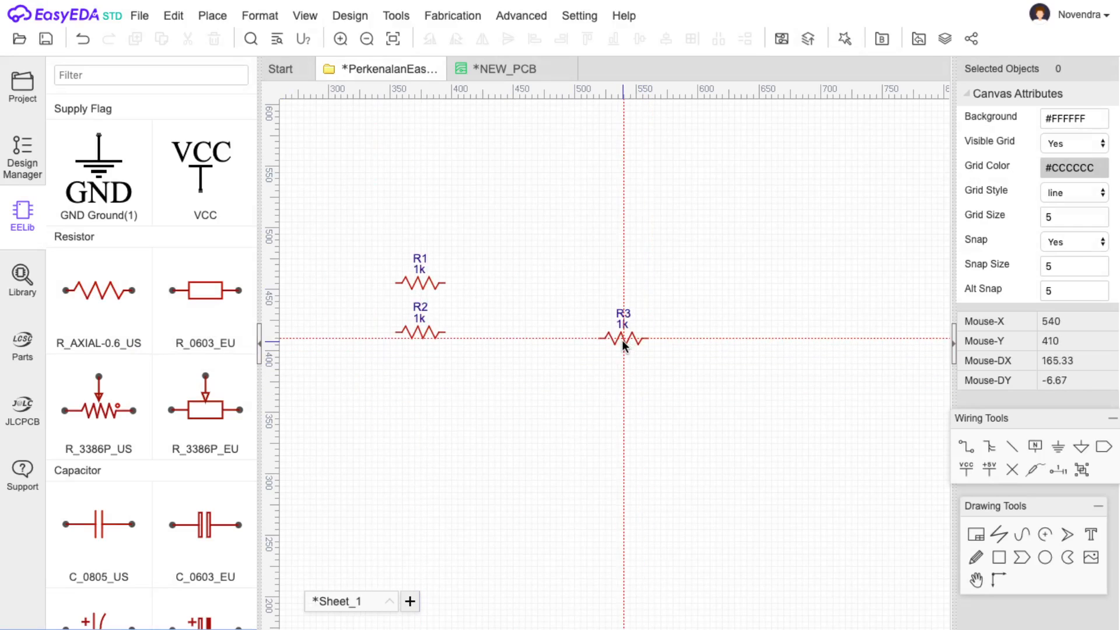
left_click(46, 41)
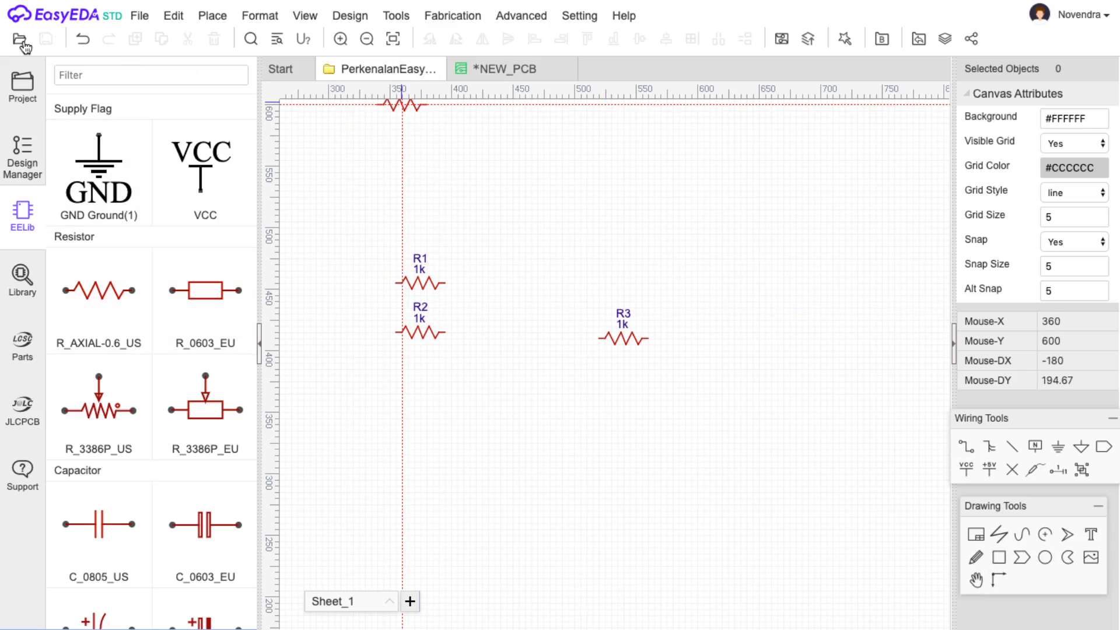
Convert the updated schematic into a second NEW_PCB with R3, then close the first NEW_PCB.
mouse_move(358, 14)
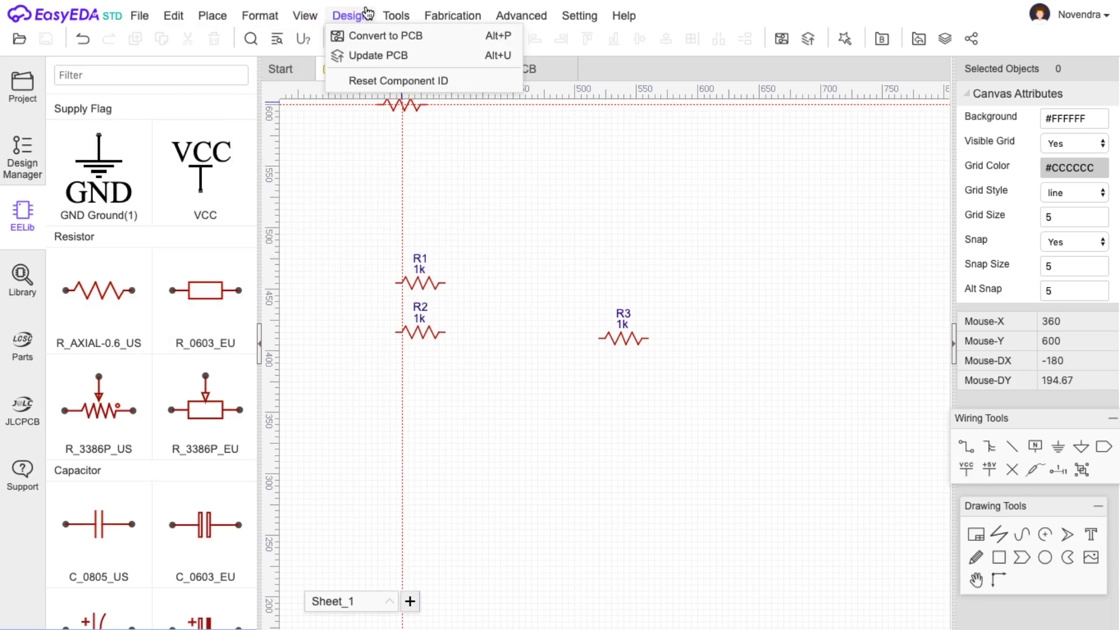
left_click(368, 36)
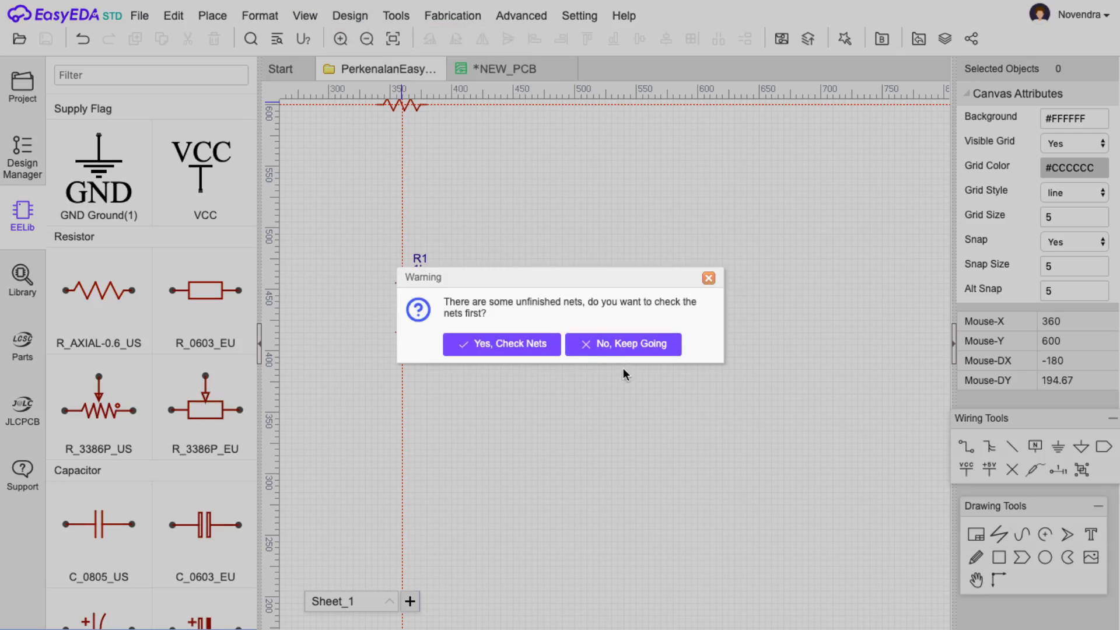
left_click(619, 350)
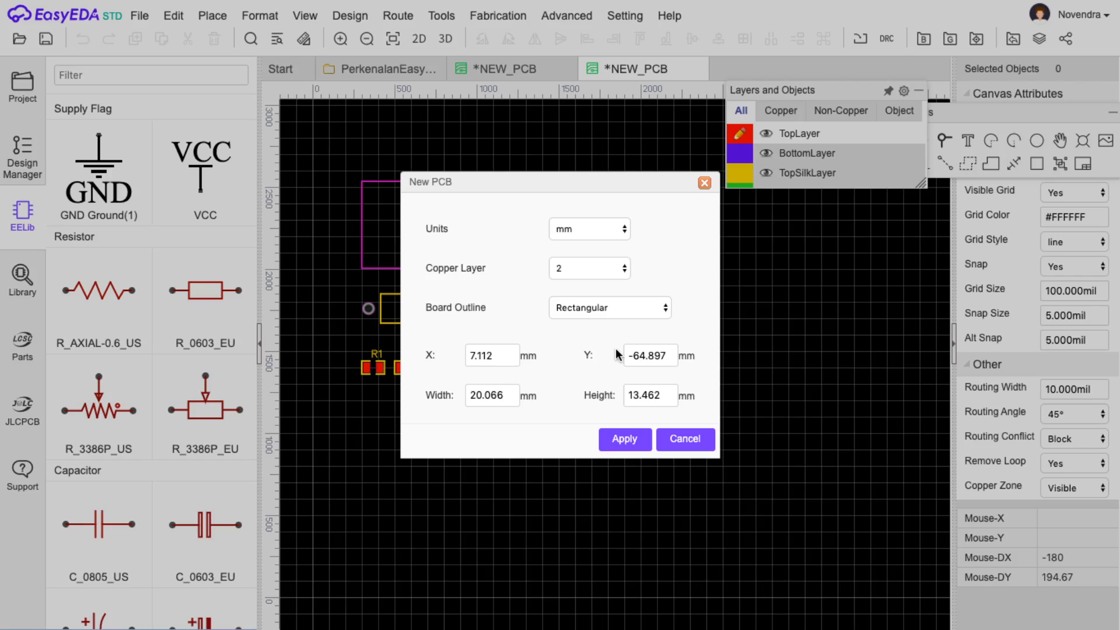
left_click(633, 440)
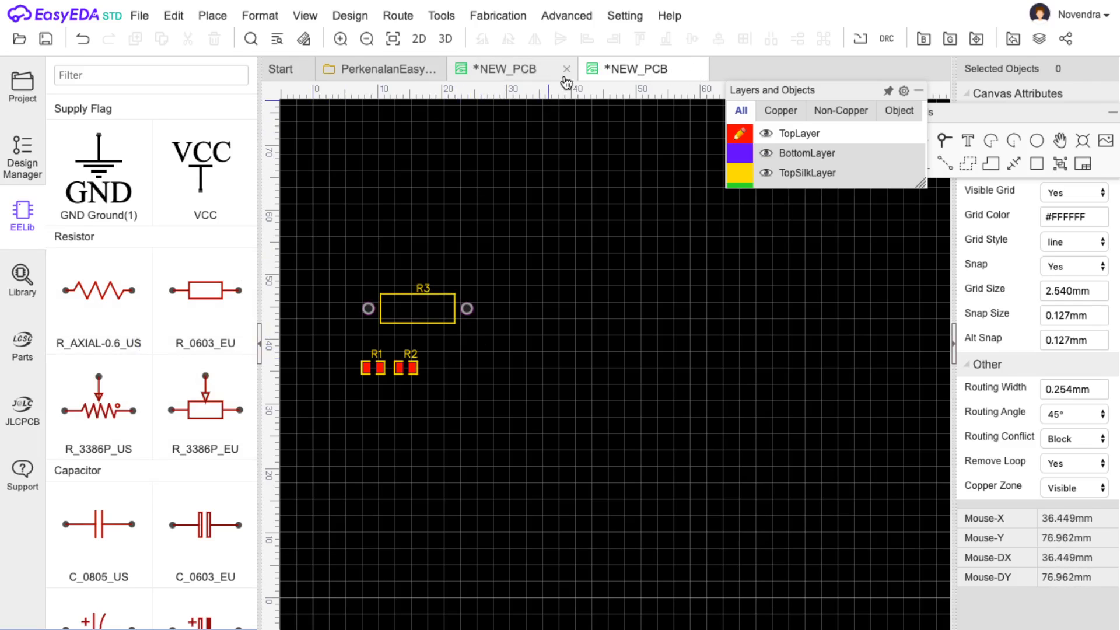
left_click(565, 70)
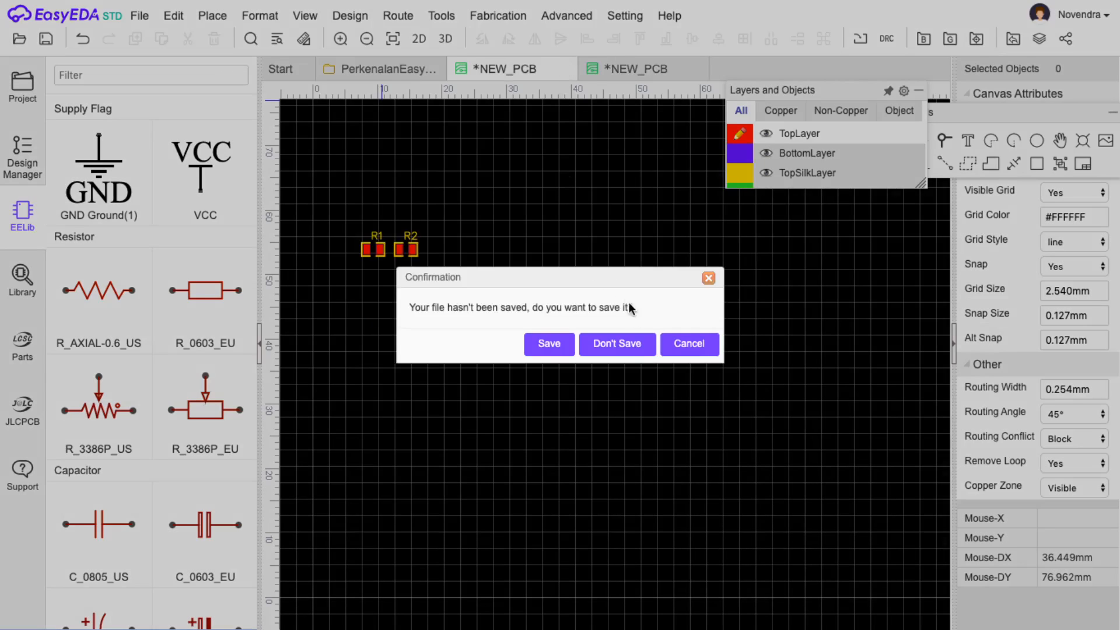
Close both NEW_PCB tabs, choosing Don't Save for each.
left_click(637, 350)
left_click(622, 338)
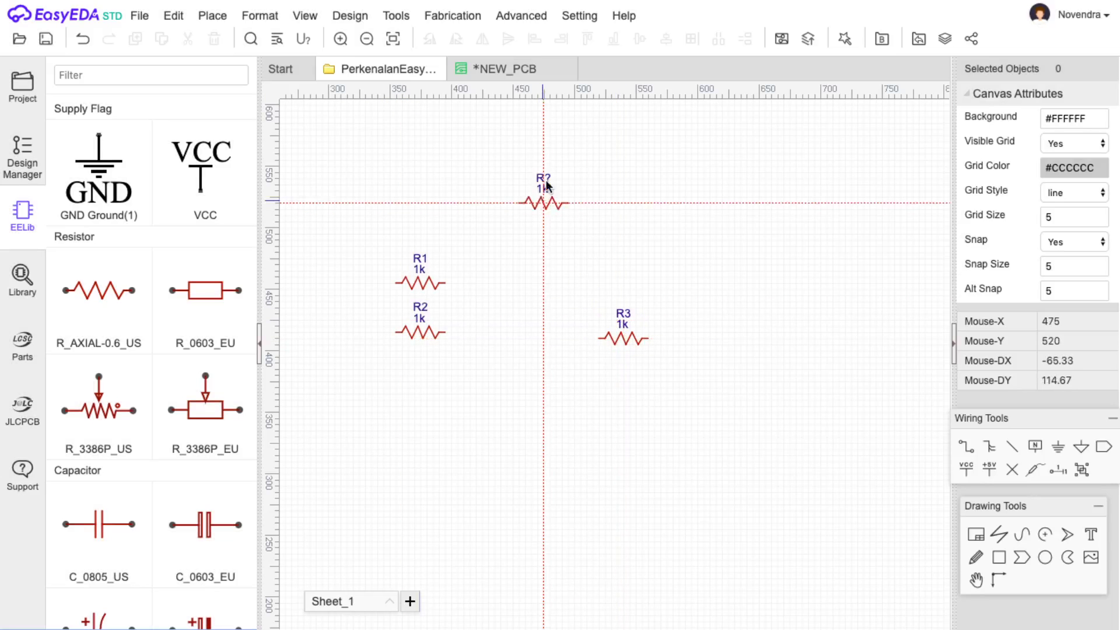
left_click(535, 70)
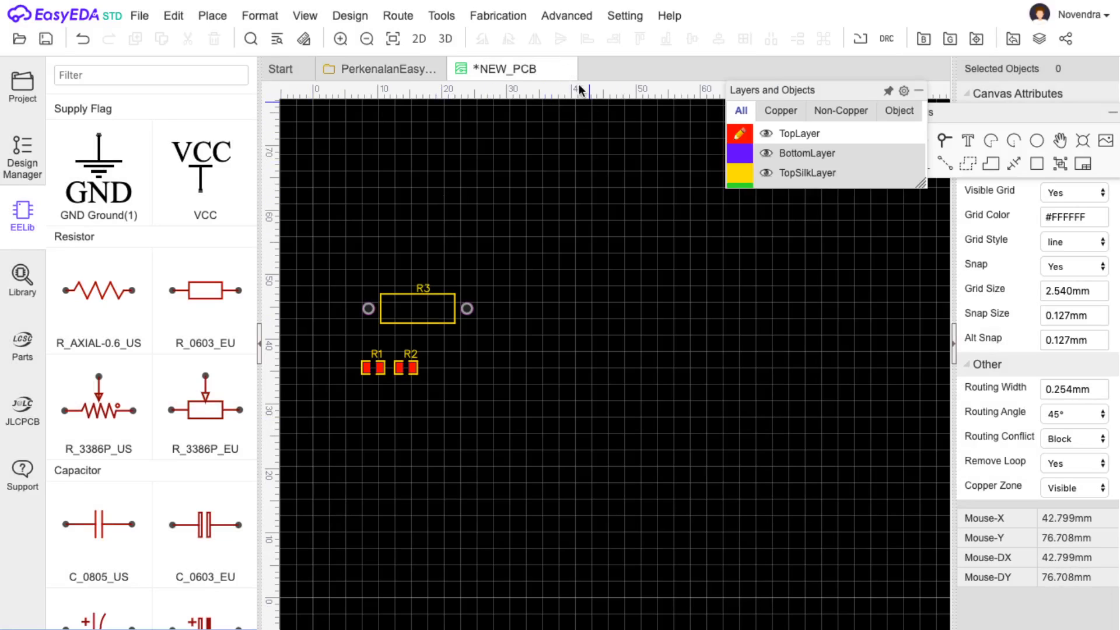
left_click(566, 70)
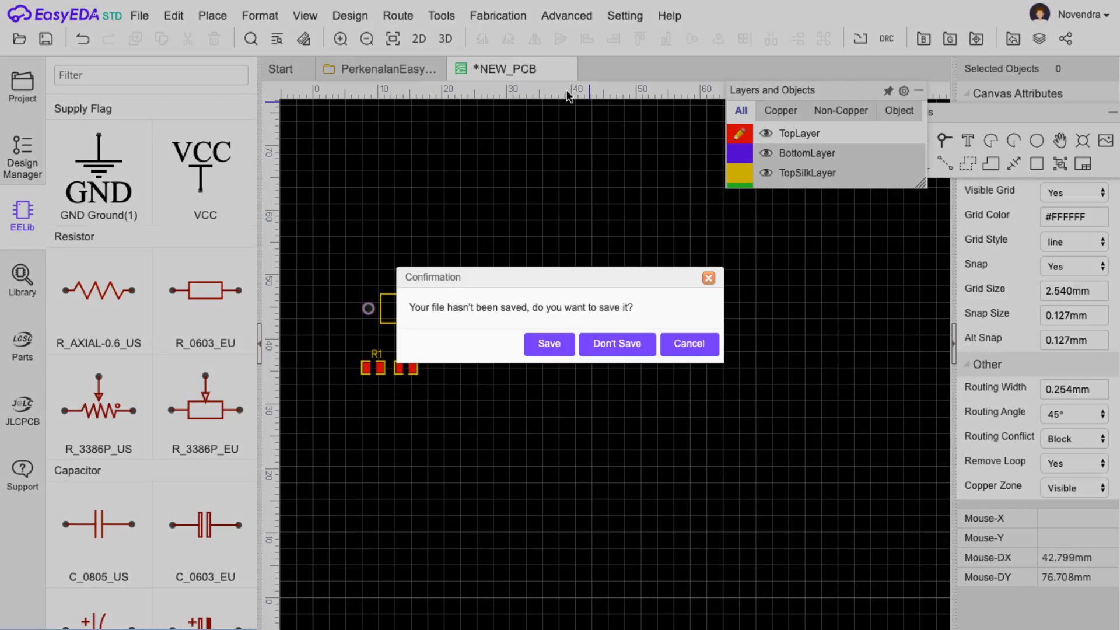
left_click(625, 344)
left_click(623, 339)
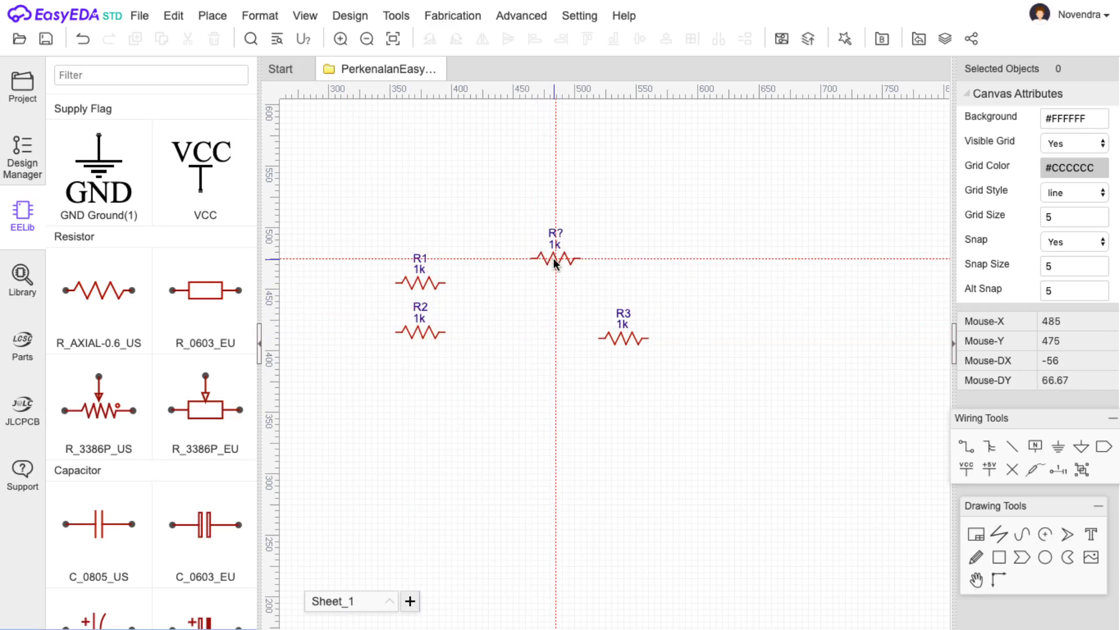
Cancel the pending resistor placement and delete resistors R3 and R2.
key("Escape")
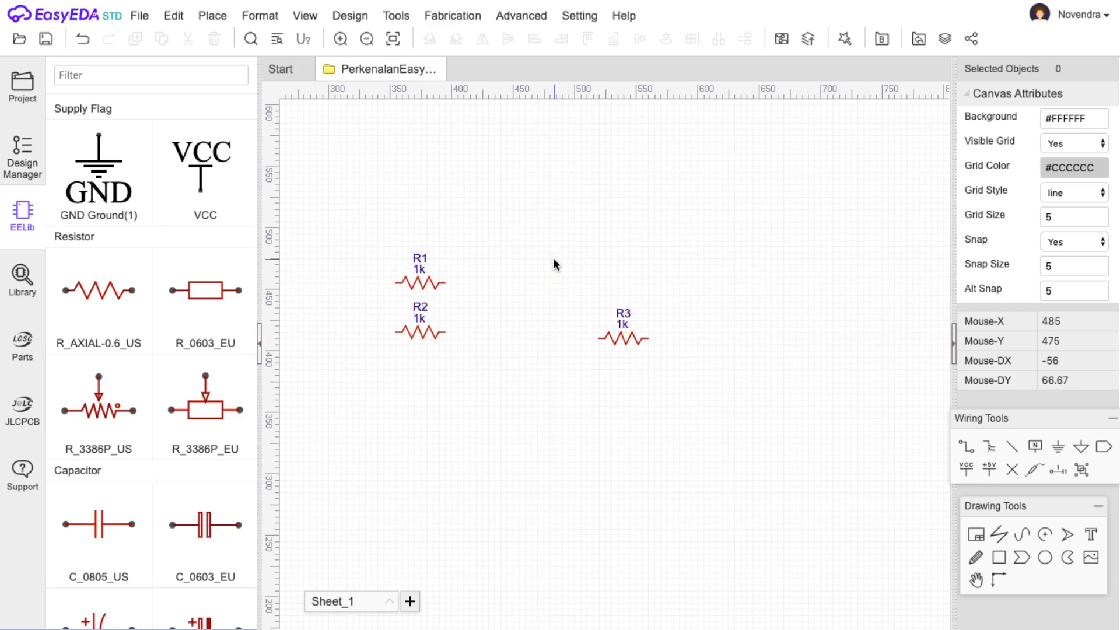
left_click(628, 340)
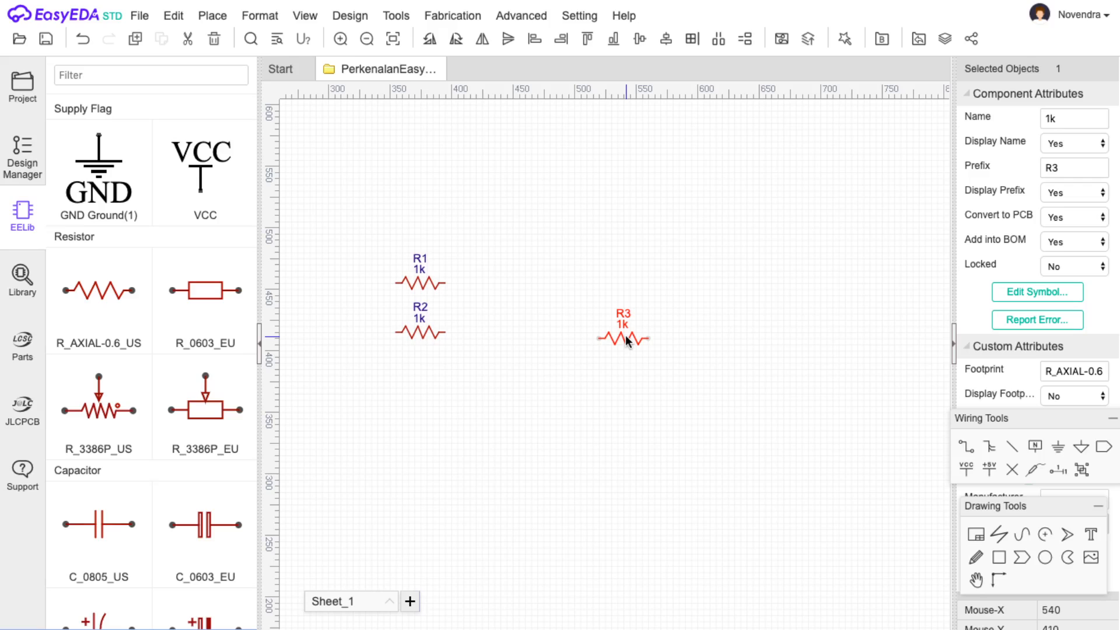
key("Delete")
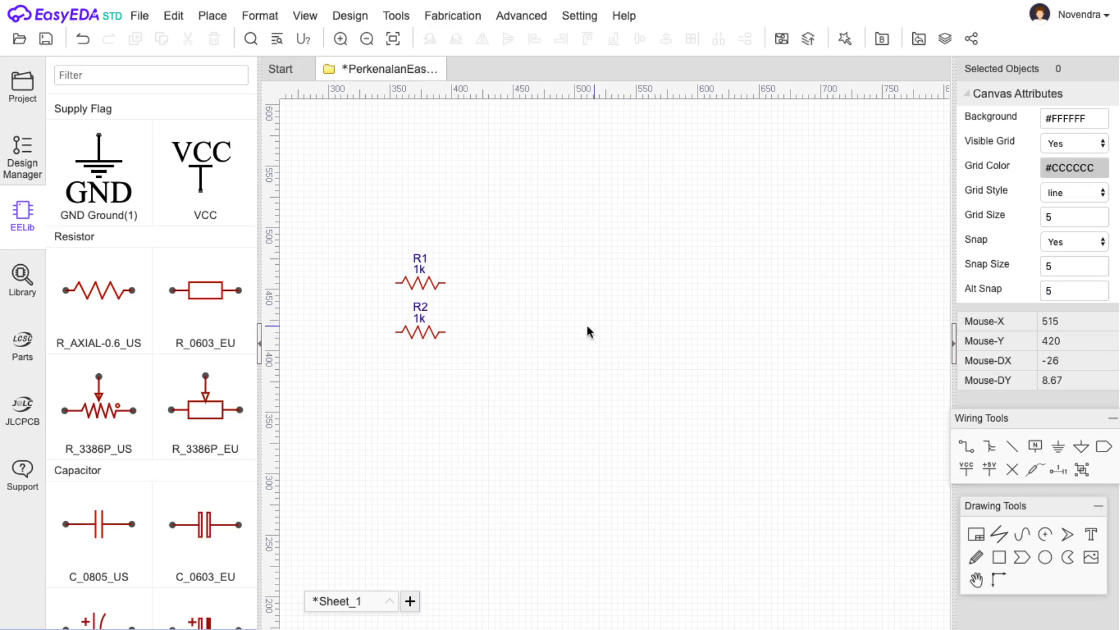
left_click(426, 335)
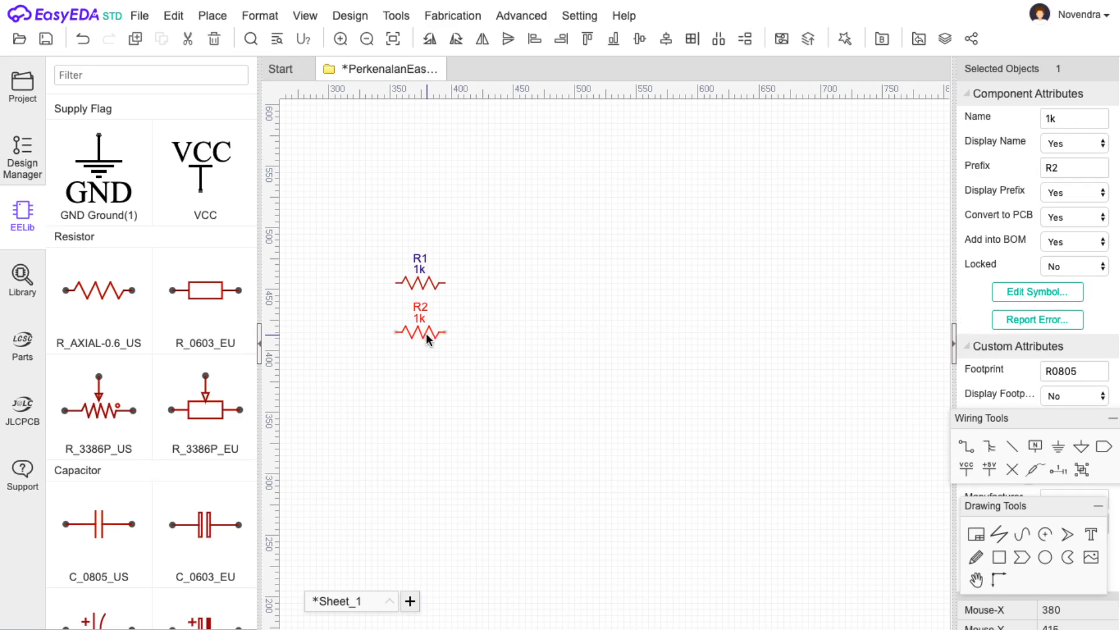
key("Delete")
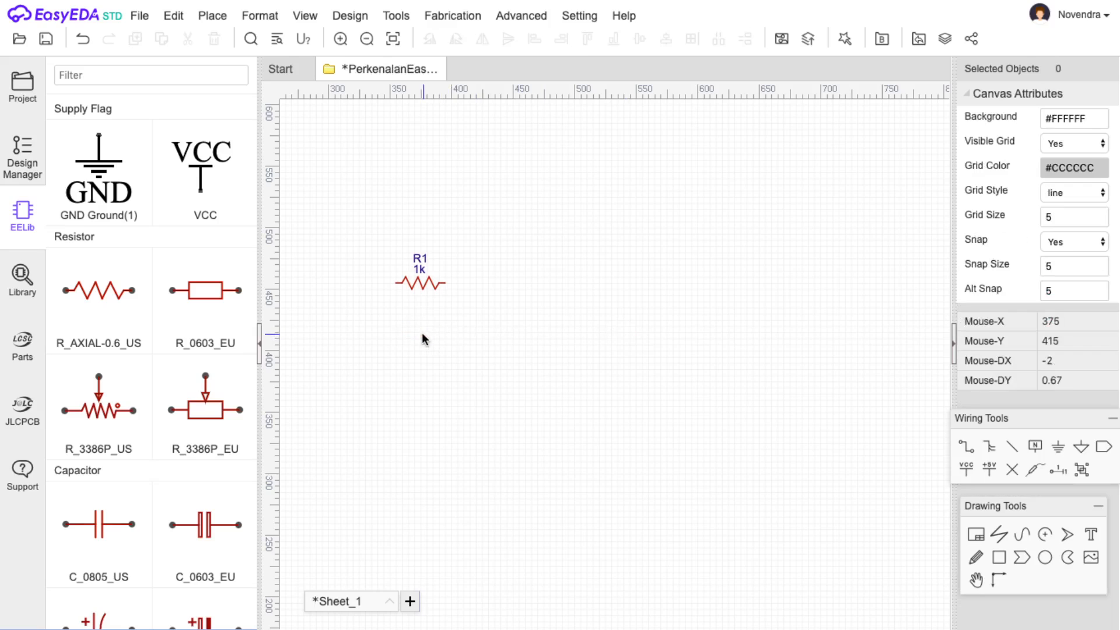
Move R1 slightly right and down, then rotate it to stand vertically.
left_click(427, 287)
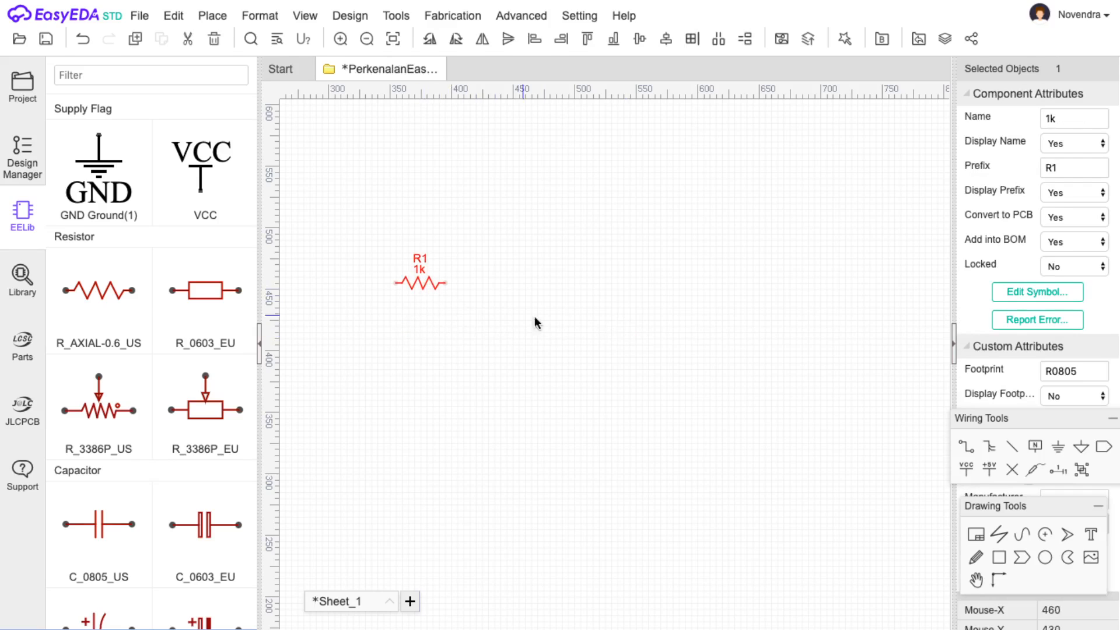
left_click_drag(417, 284, 441, 314)
key("space")
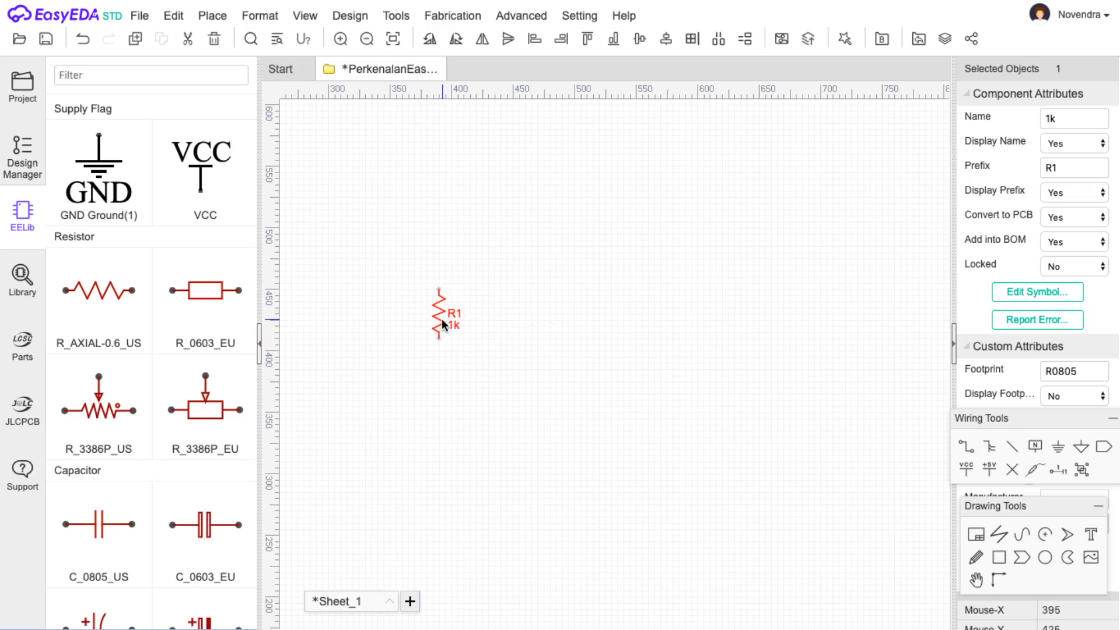
key("space")
left_click_drag(438, 316, 475, 321)
left_click(538, 312)
left_click(479, 326)
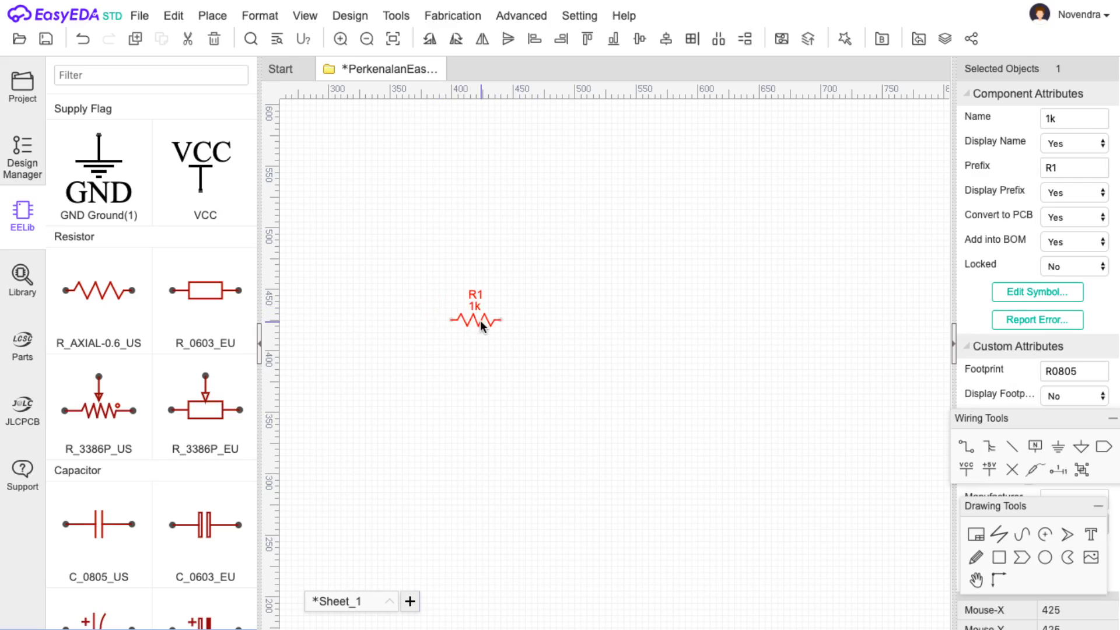
key("space")
key("space")
key("space")
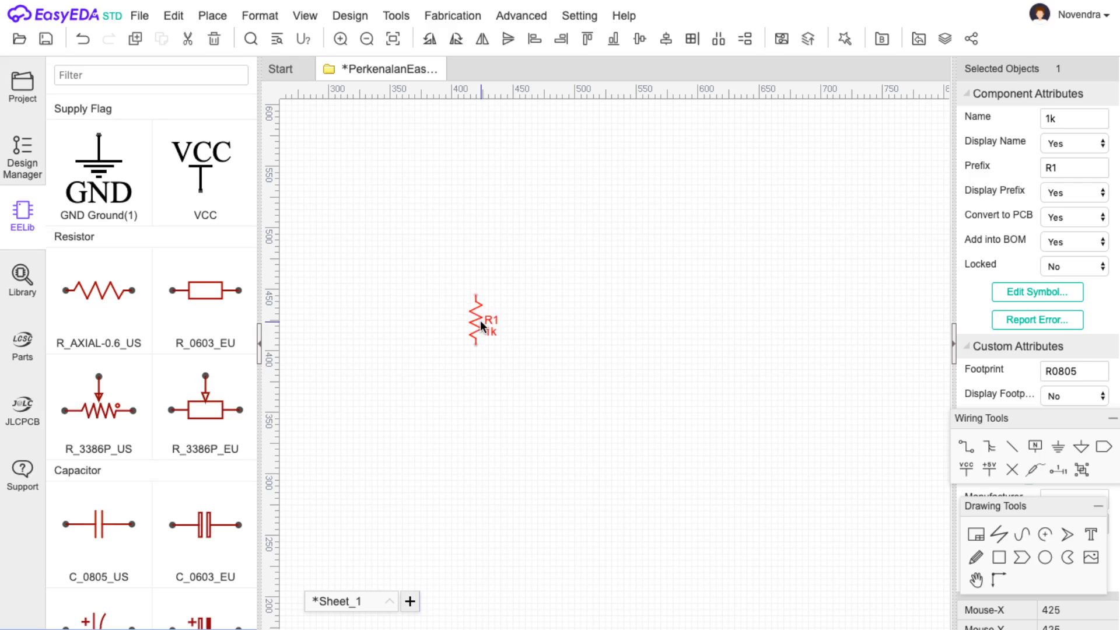
Choose the HDR-F-2.54_1x2 header variant in EELib's Connector section.
scroll(175, 350, "down", 3)
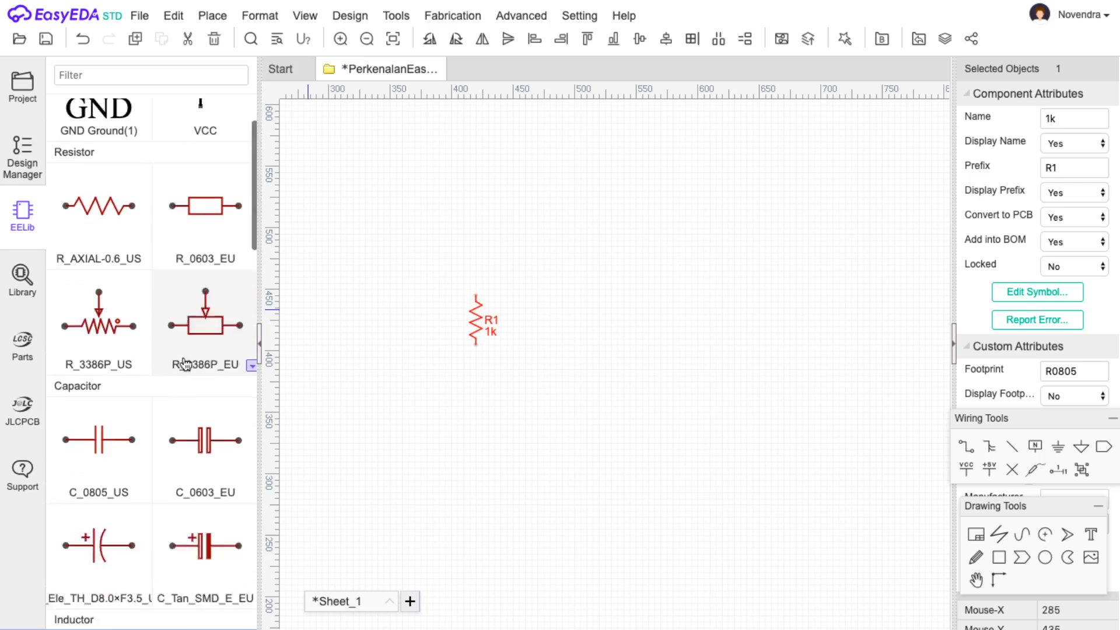
scroll(188, 366, "down", 5)
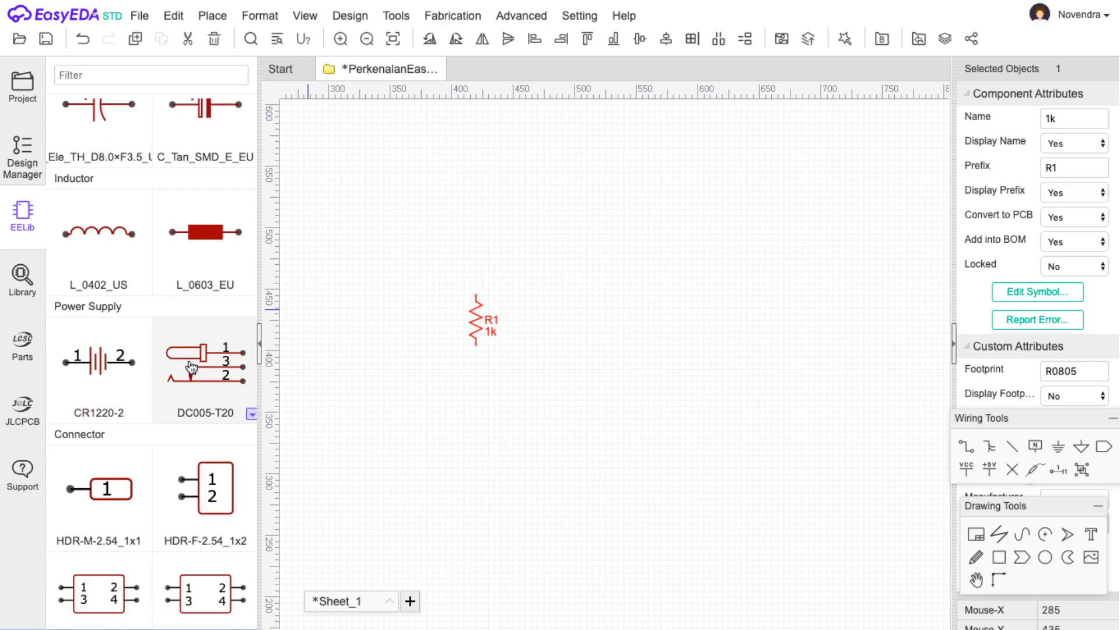
scroll(169, 419, "down", 1)
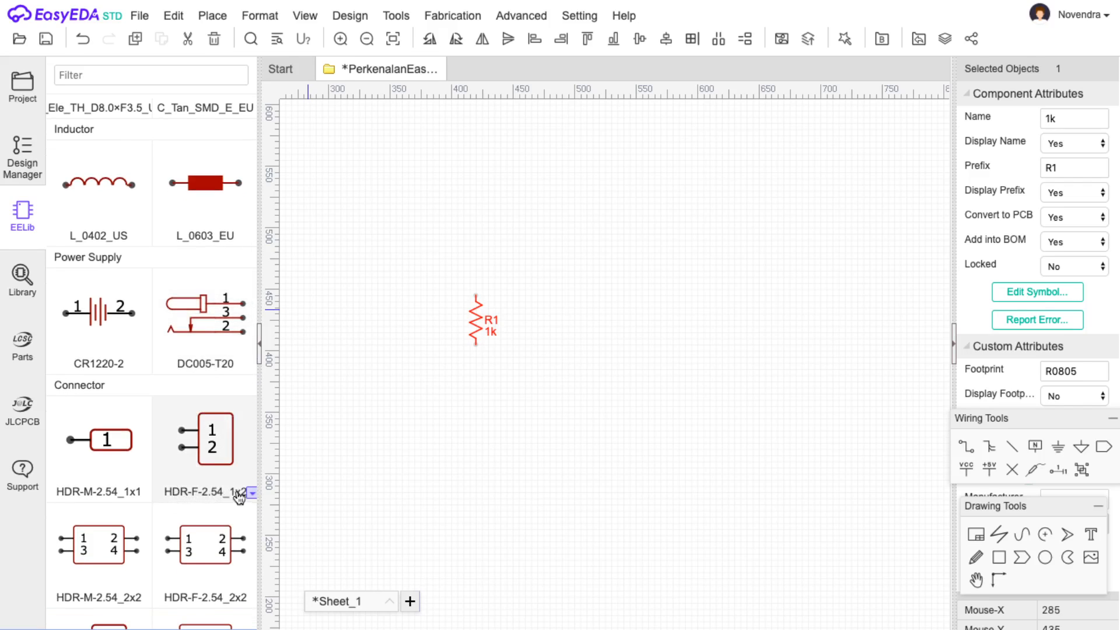
left_click(251, 494)
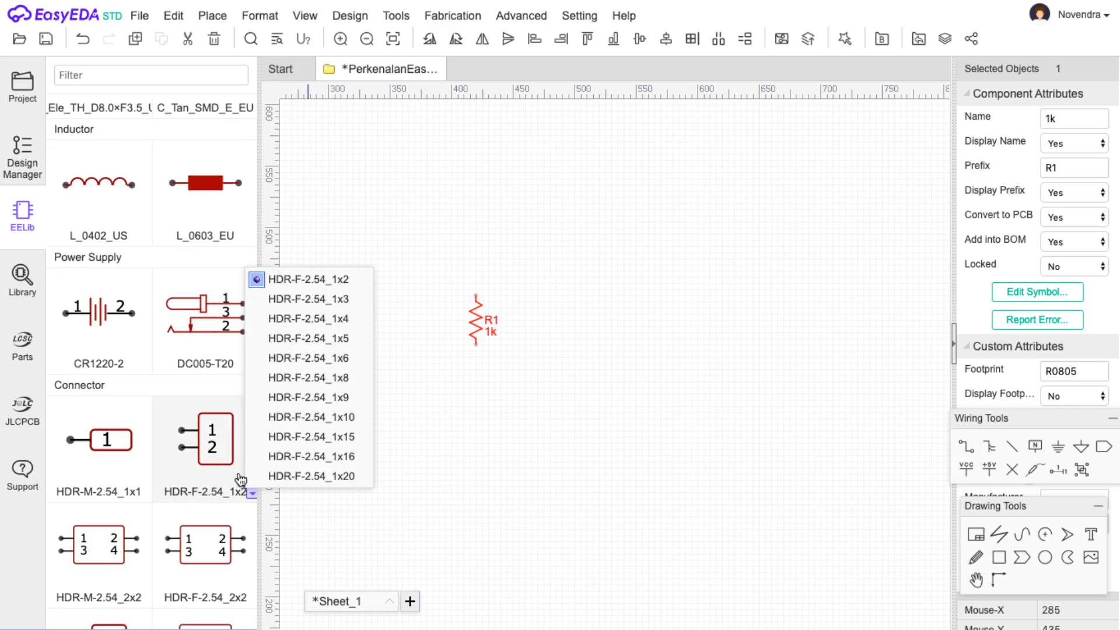
left_click(299, 280)
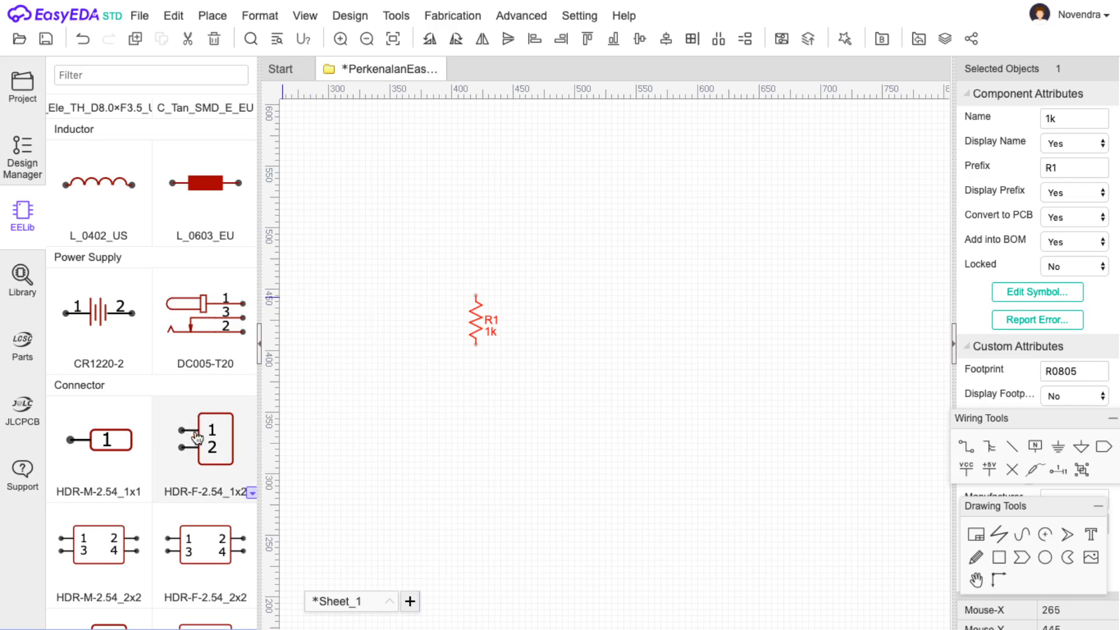
Place header H1 left of R1 and H2 right of it, each rotated to face R1.
left_click(196, 442)
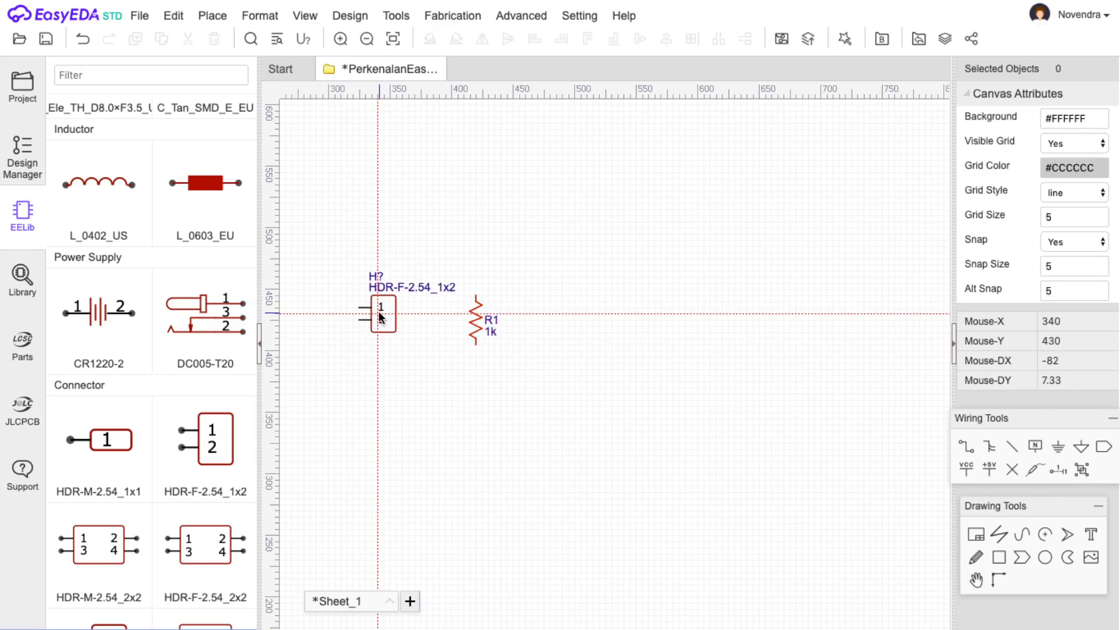
key("space")
key("space")
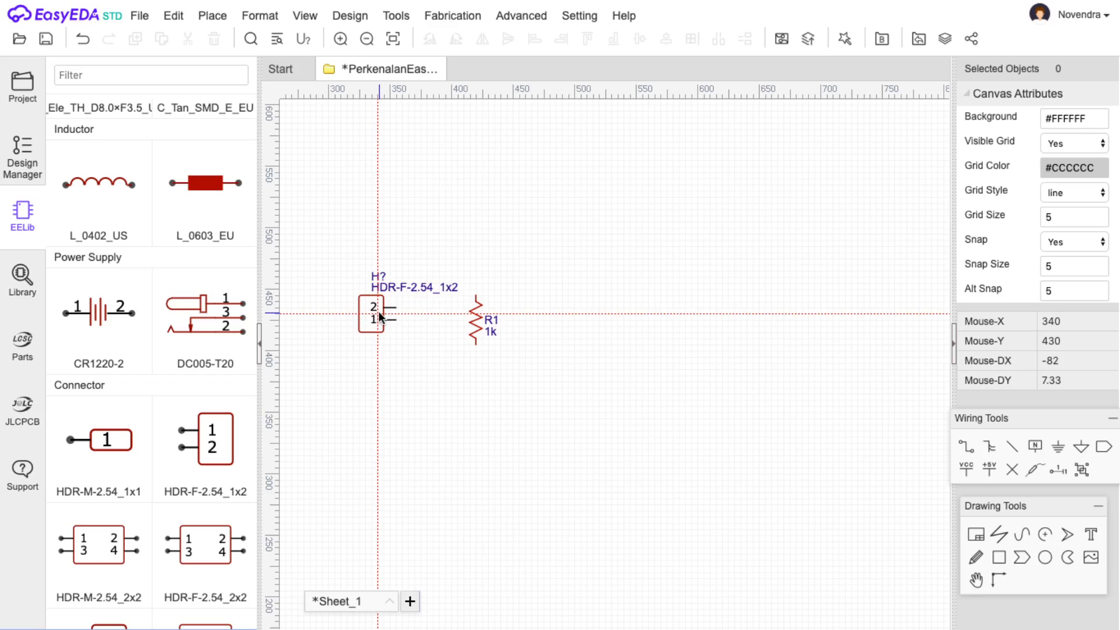
left_click(364, 317)
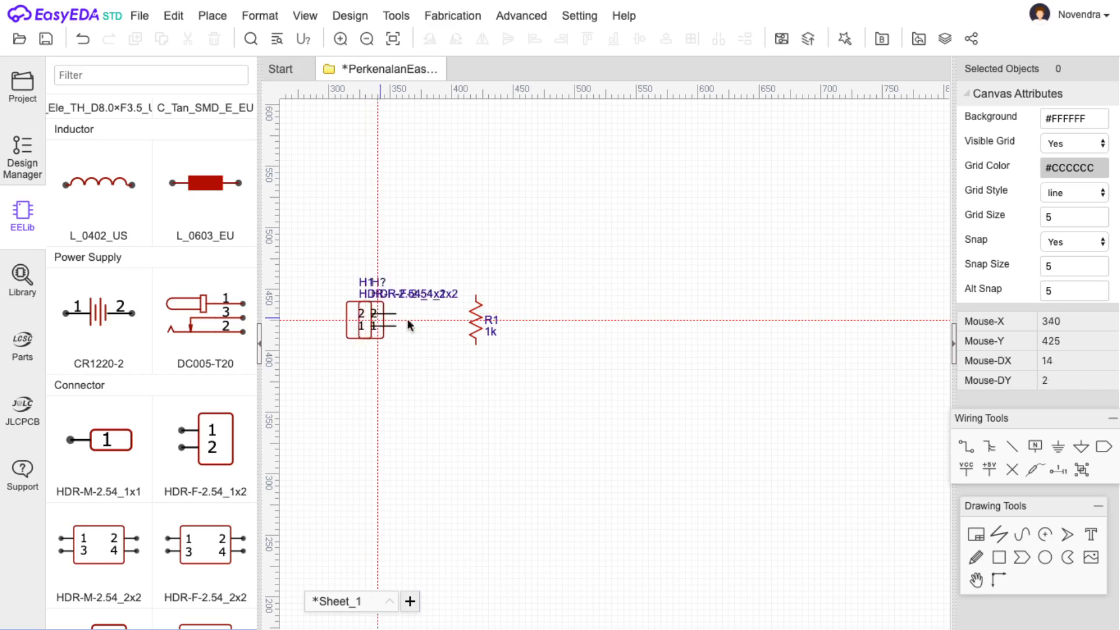
key("space")
key("space")
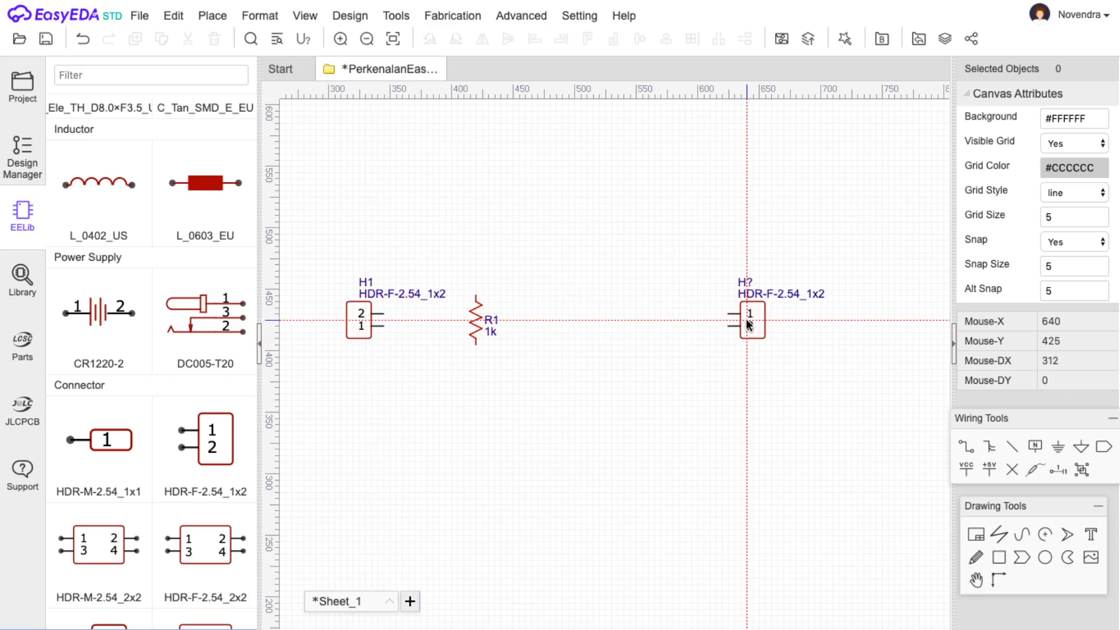
left_click(748, 323)
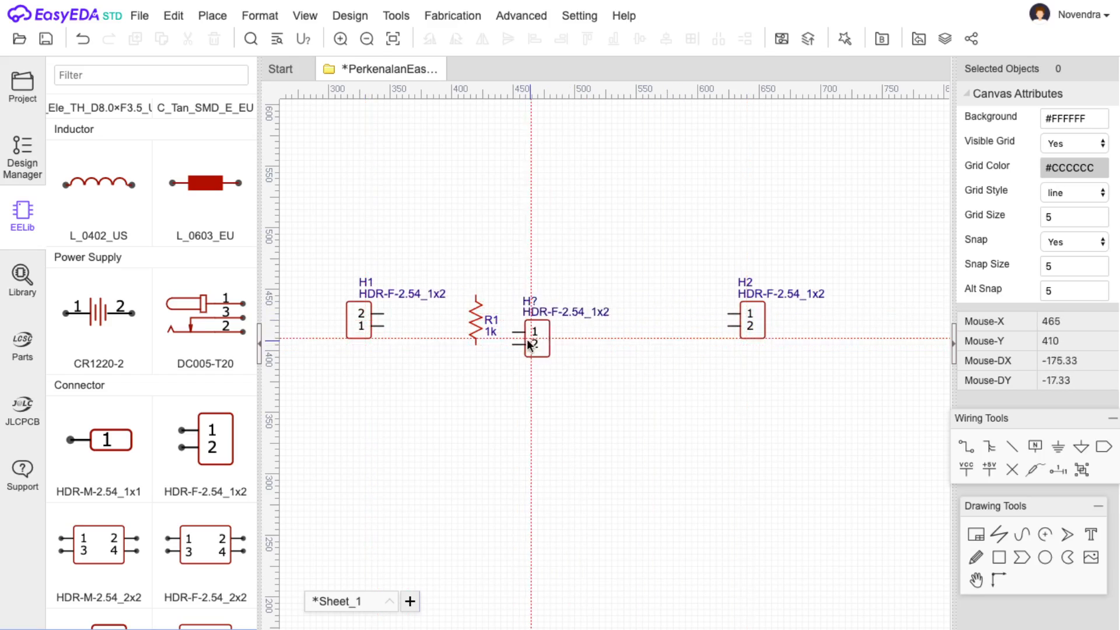
key("Escape")
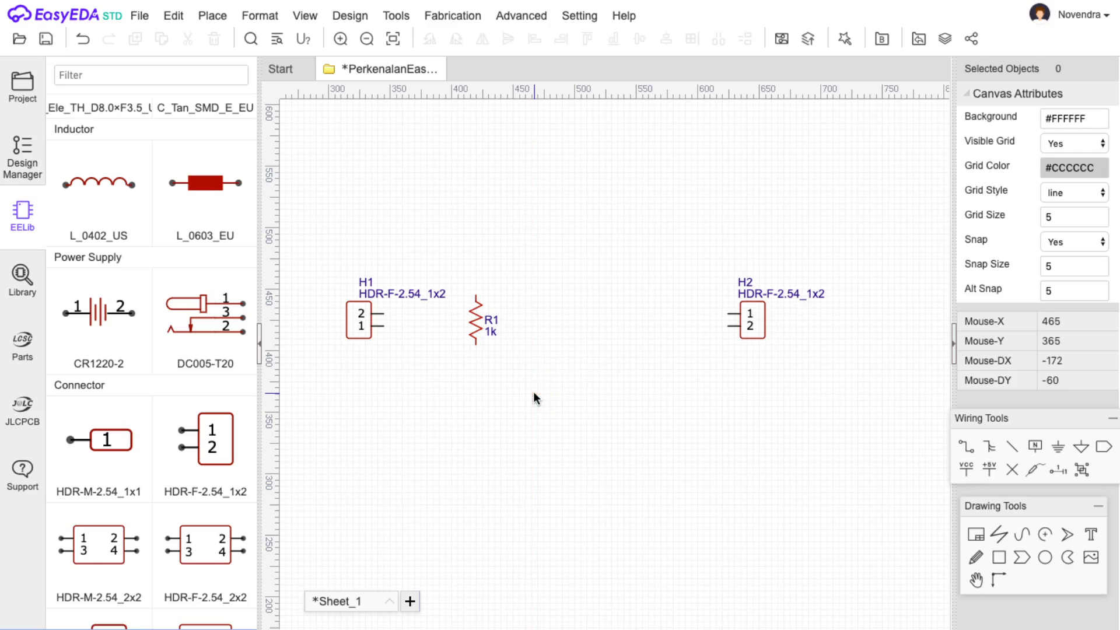
Rename header H1 to INPUT and header H2 to OUTPUT.
double_click(370, 283)
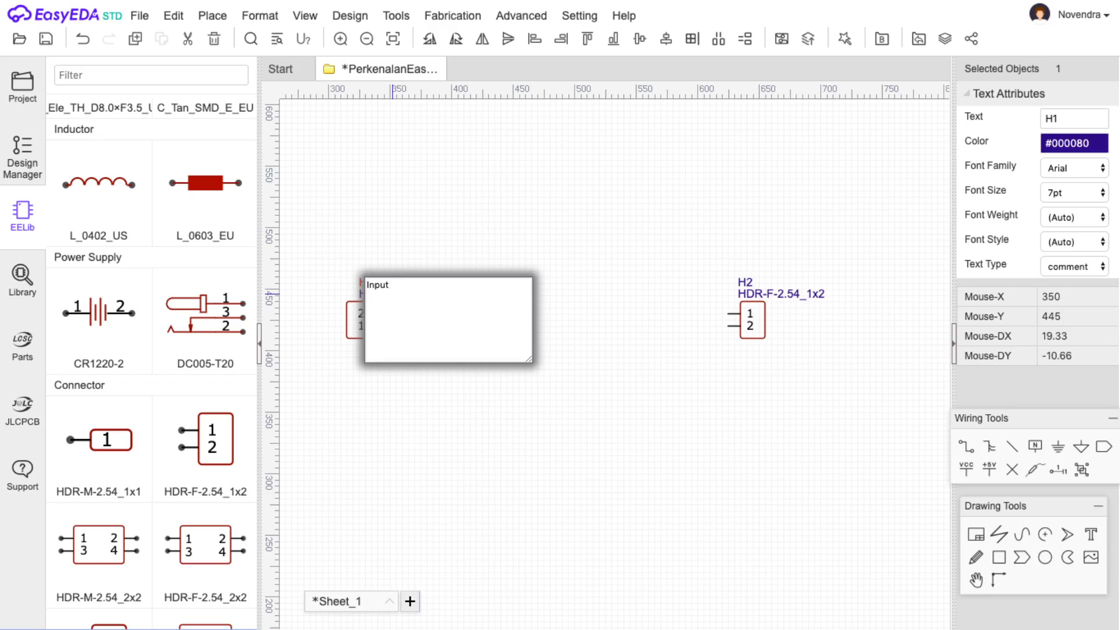
key("Return")
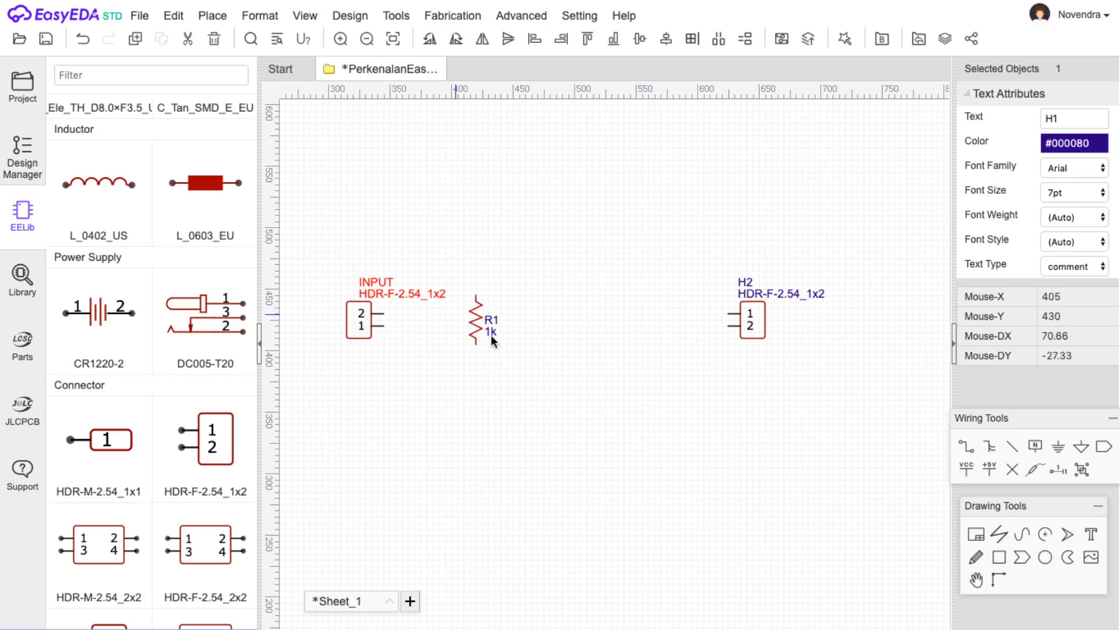
double_click(747, 283)
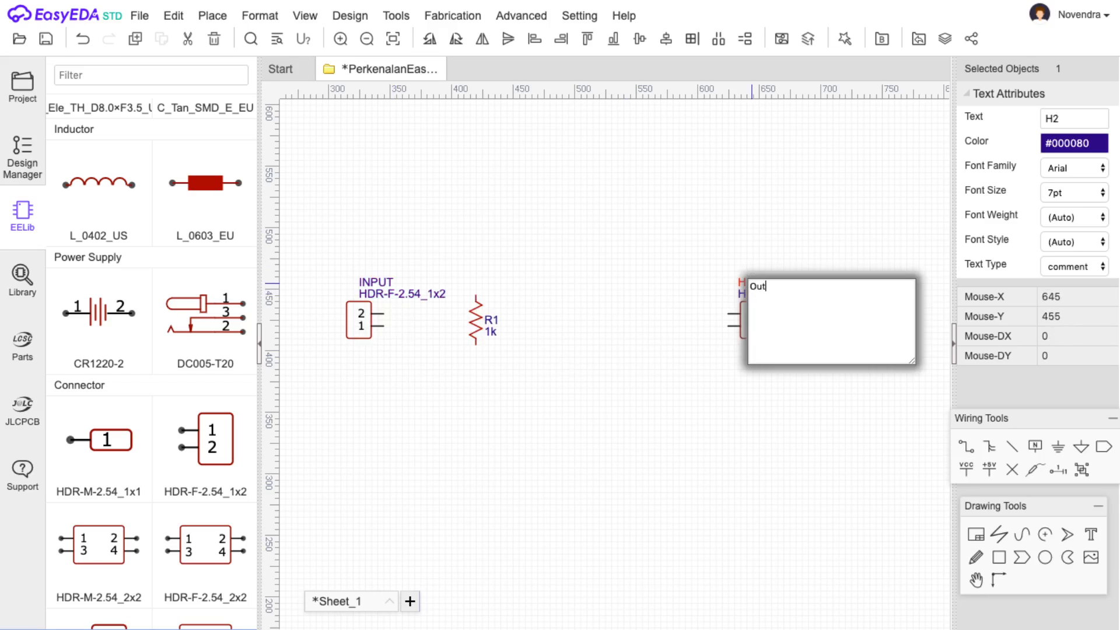
key("Return")
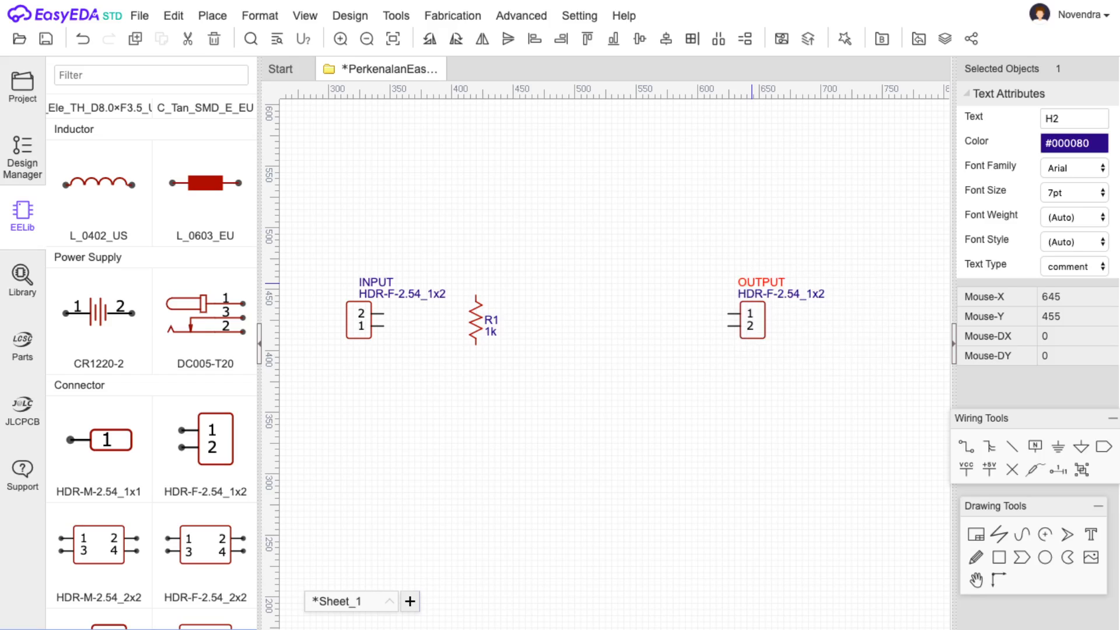
left_click(611, 494)
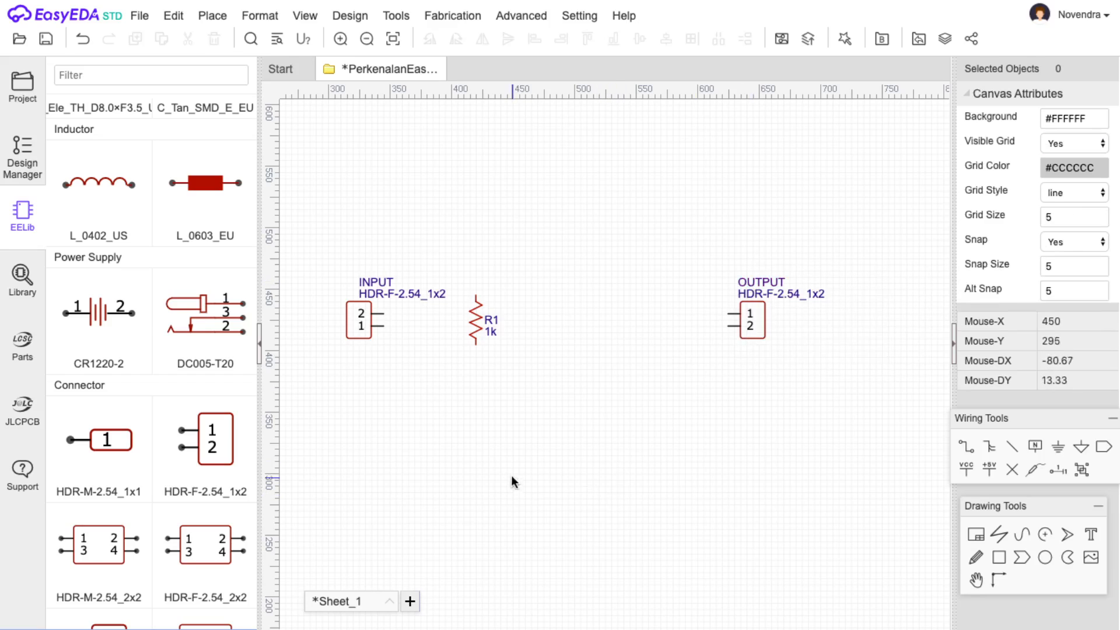
Drag resistor R1 next to the INPUT header.
left_click_drag(478, 318, 486, 355)
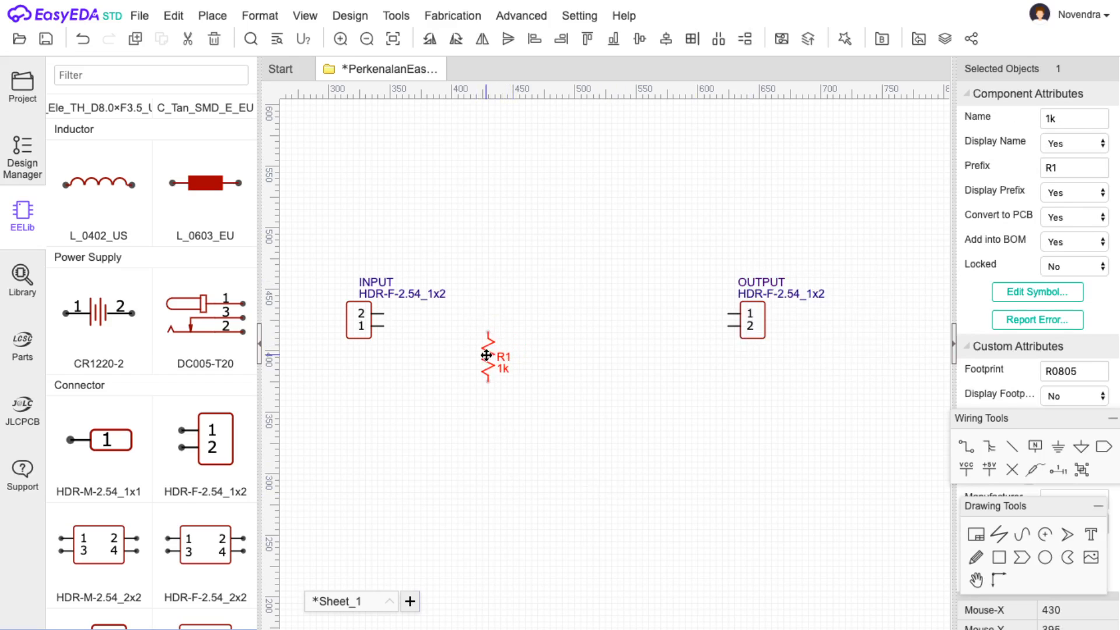
left_click_drag(486, 355, 448, 343)
scroll(80, 242, "up", 6)
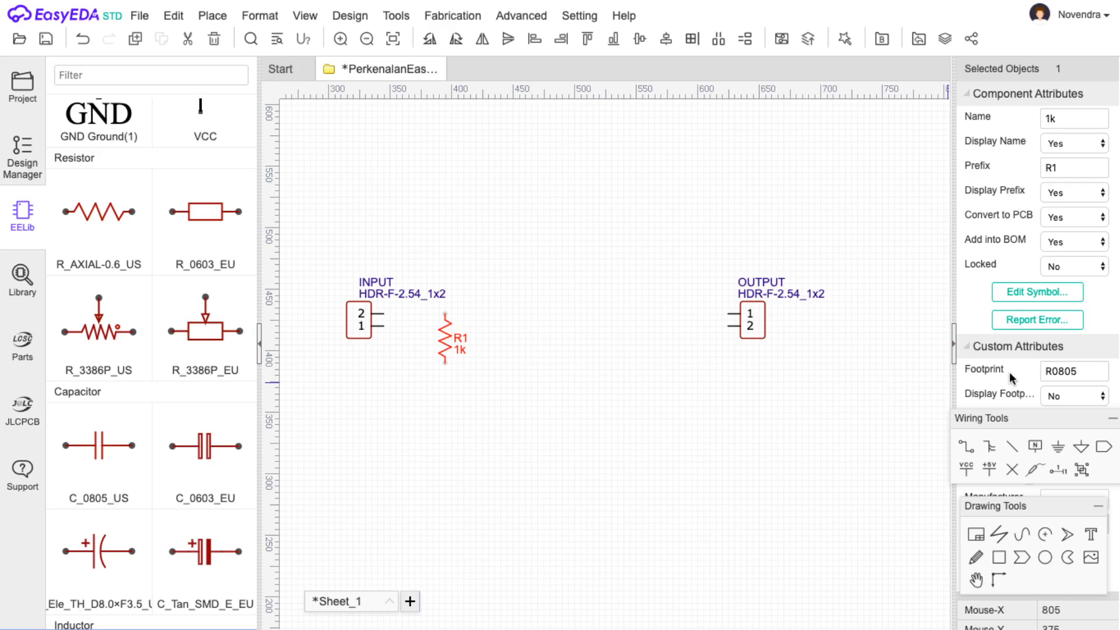
left_click(528, 360)
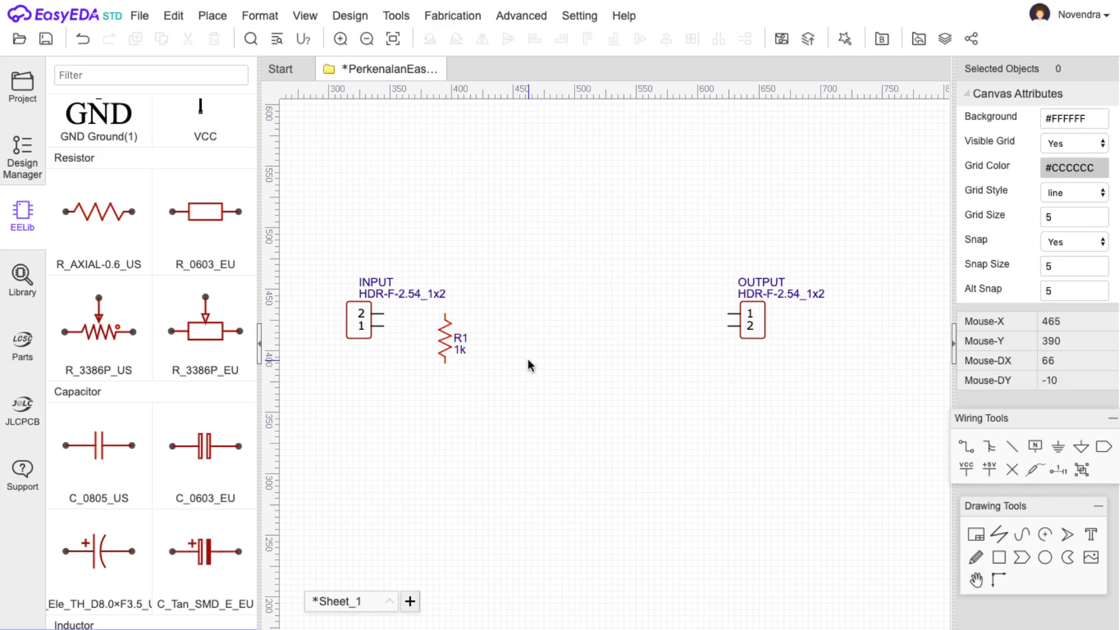
Check R1's footprint assignment twice and close it, keeping R0805.
left_click(448, 341)
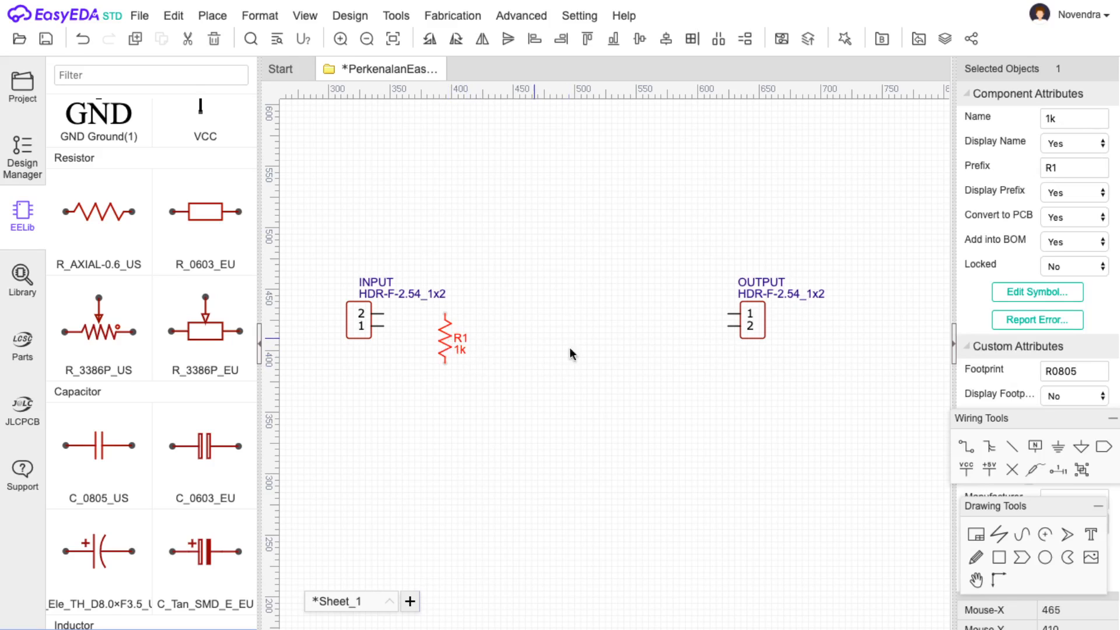
left_click(1080, 370)
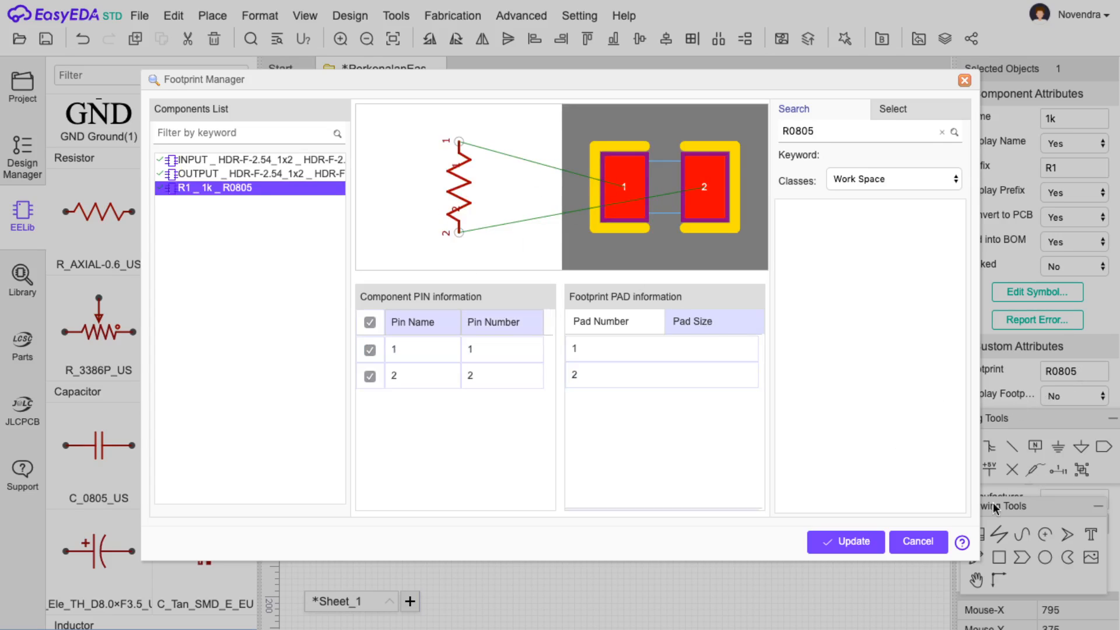
left_click(917, 541)
left_click(1085, 376)
left_click(920, 543)
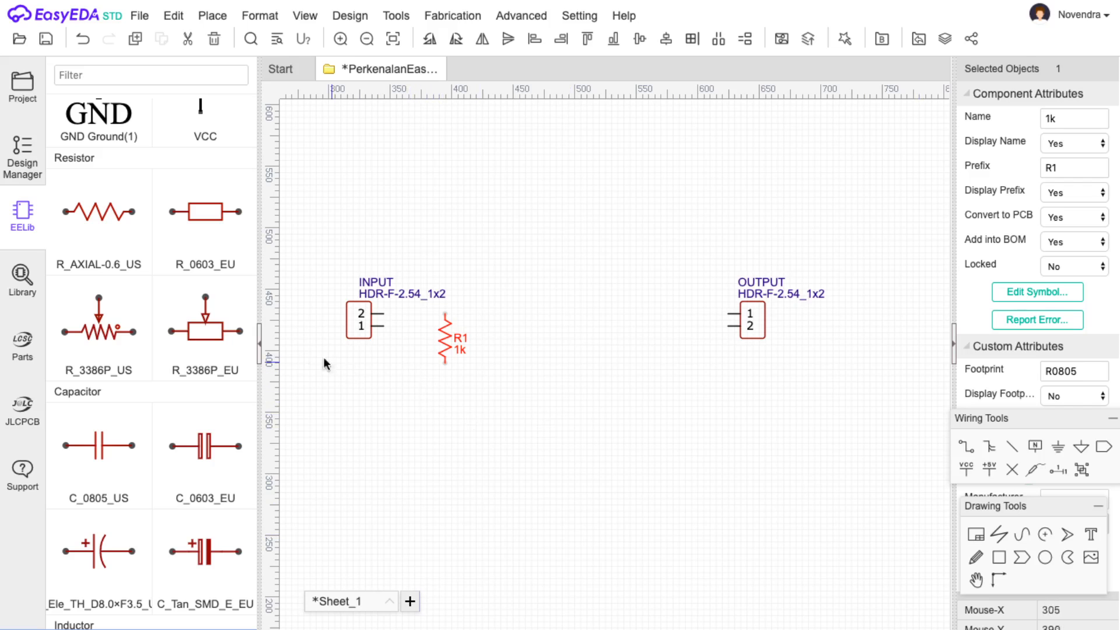
Place a second upright 1k resistor, R2, beside R1 from the axial resistor variants.
left_click(101, 222)
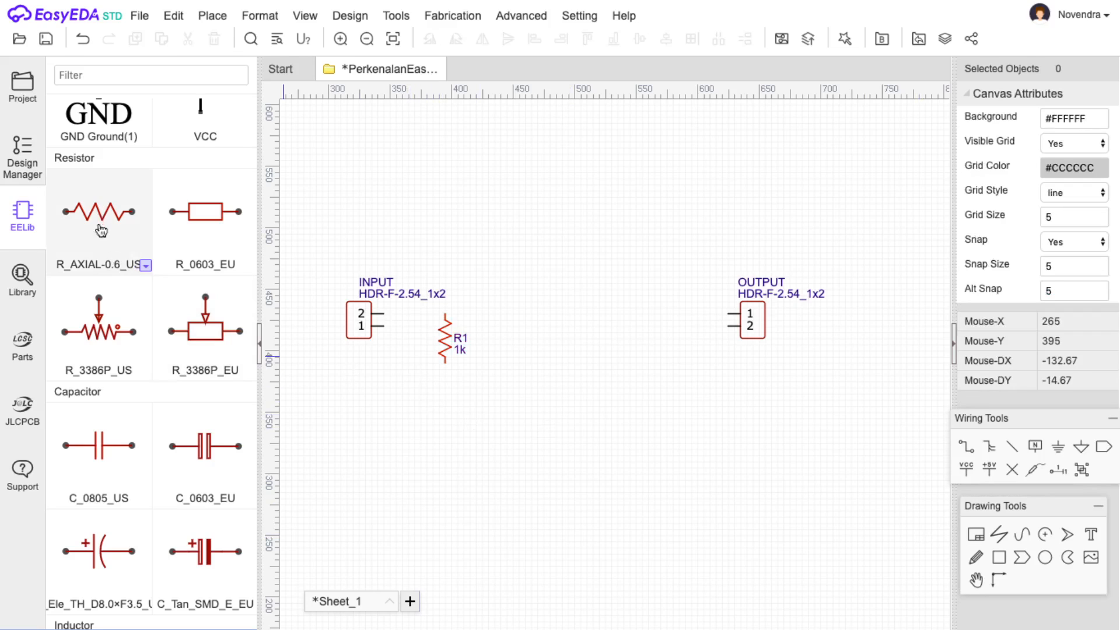
left_click(145, 266)
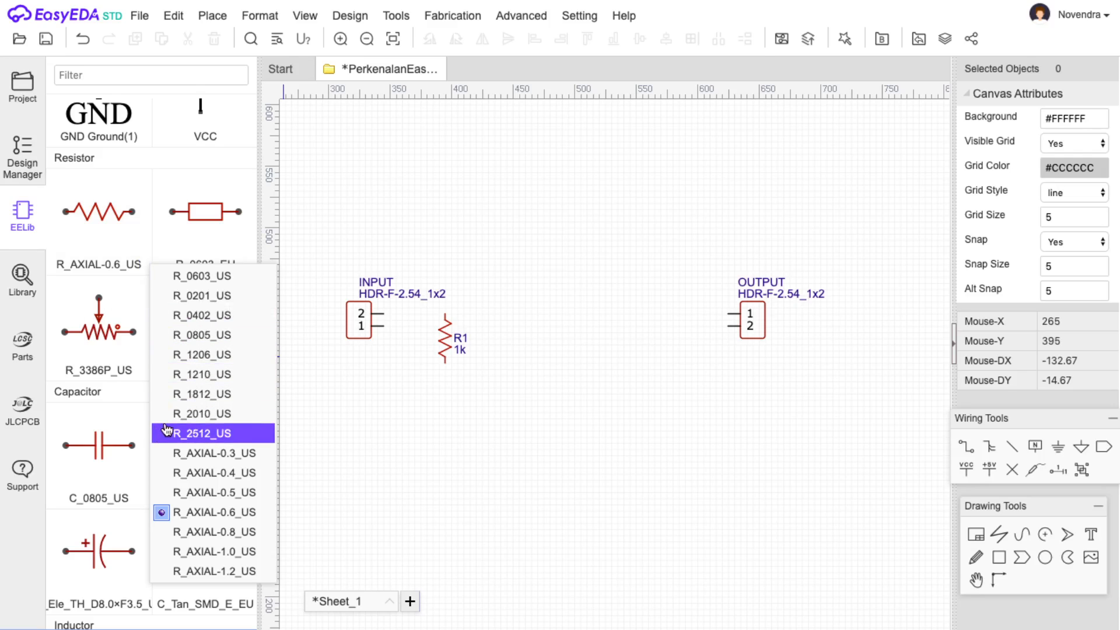
left_click(178, 475)
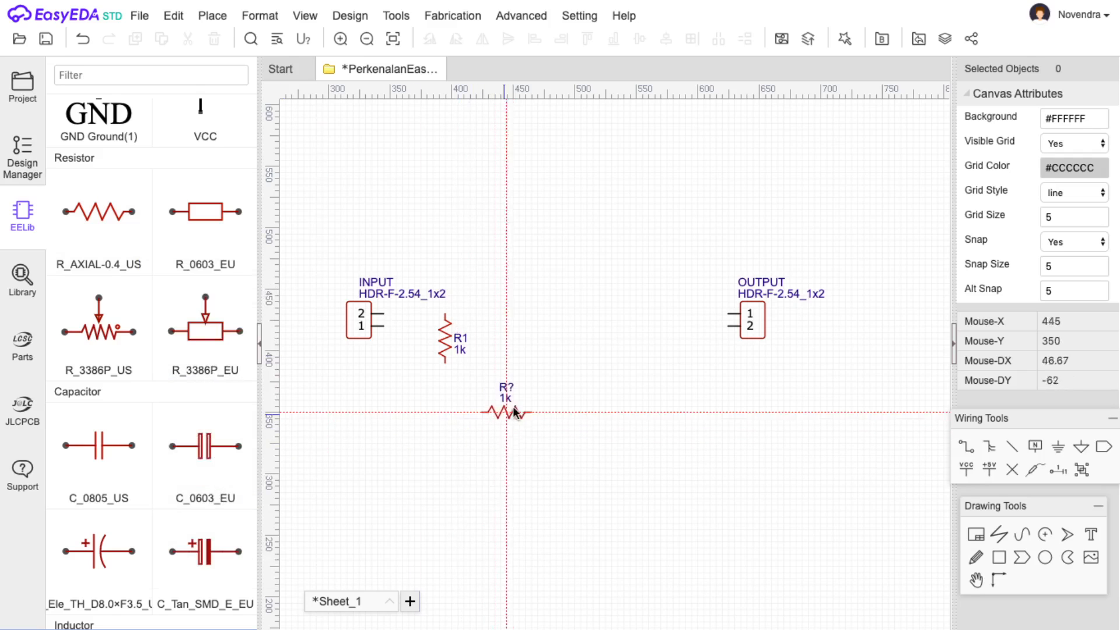
key("space")
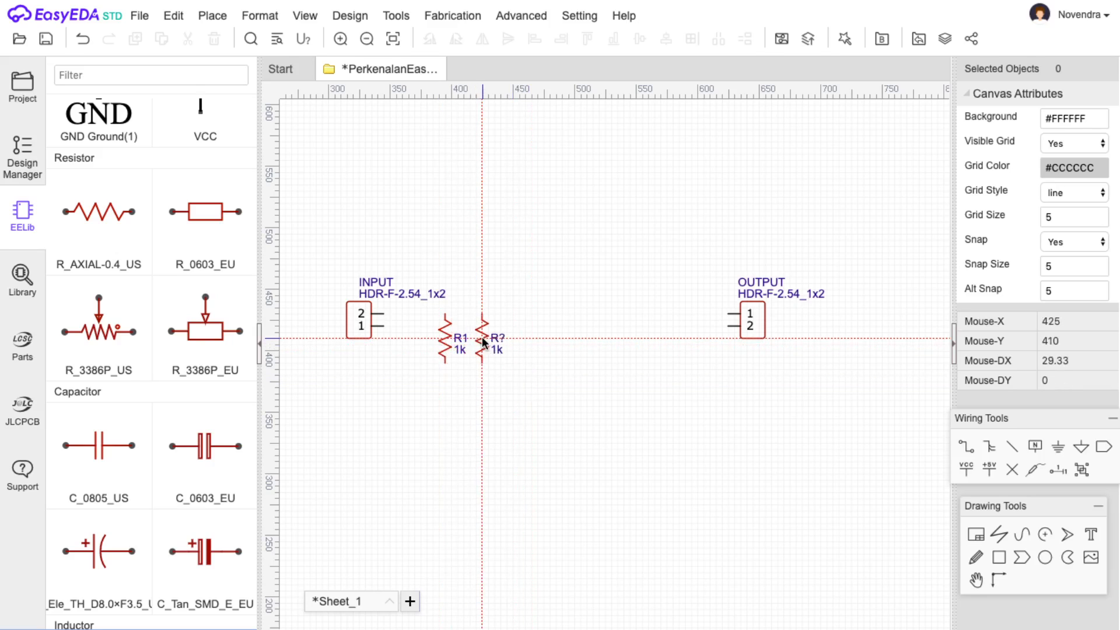
left_click(483, 342)
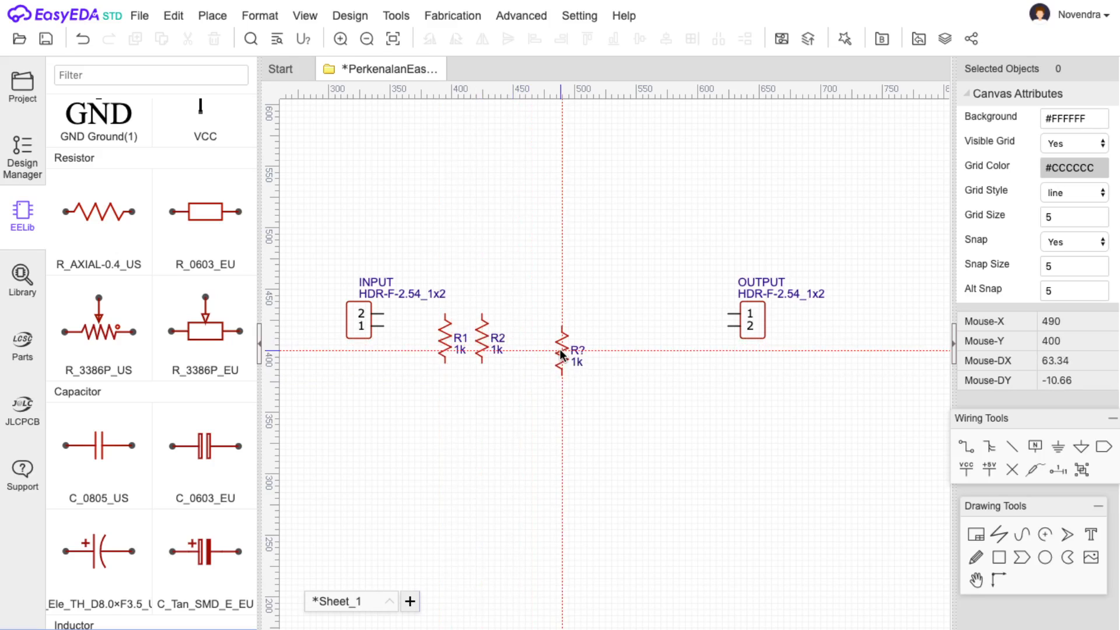
key("Escape")
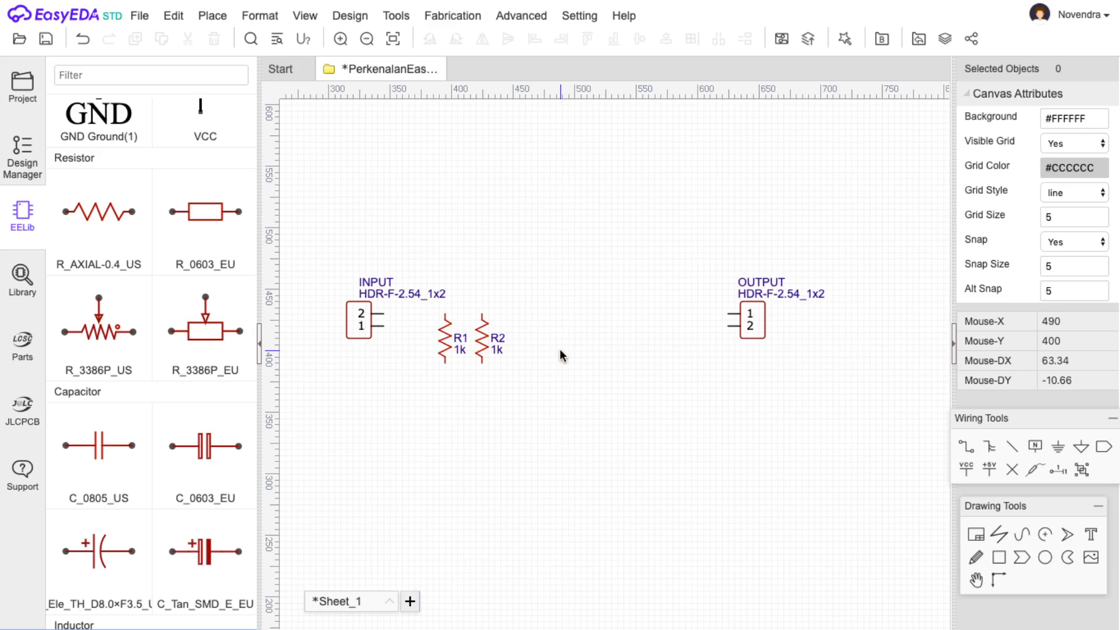
Check R2's R_AXIAL-0.6 footprint assignment and close it unchanged.
left_click(488, 335)
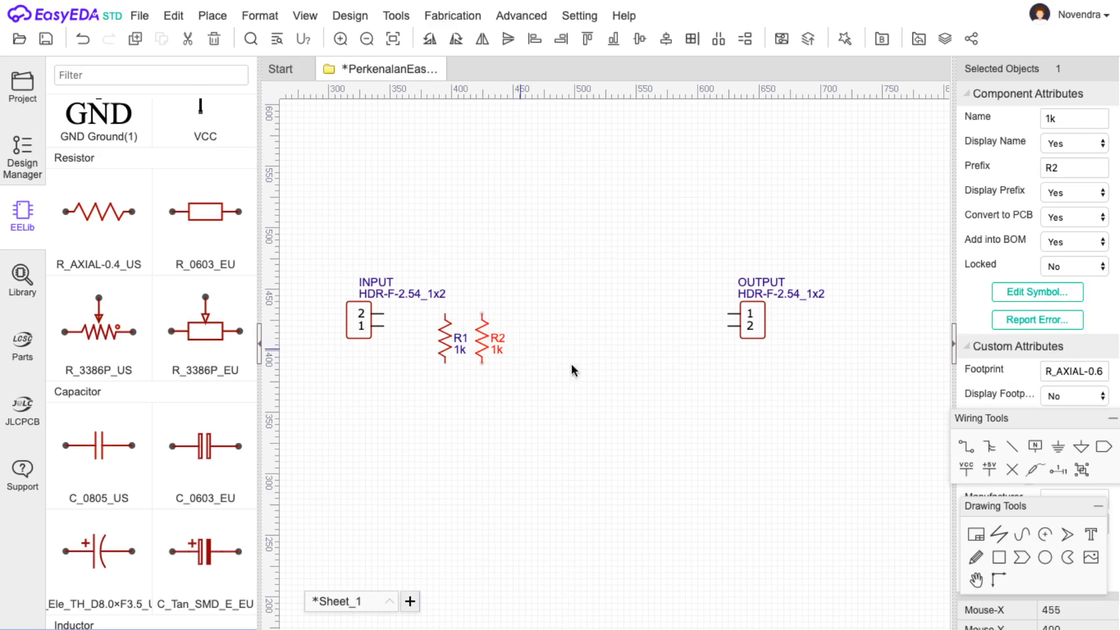
left_click(1080, 373)
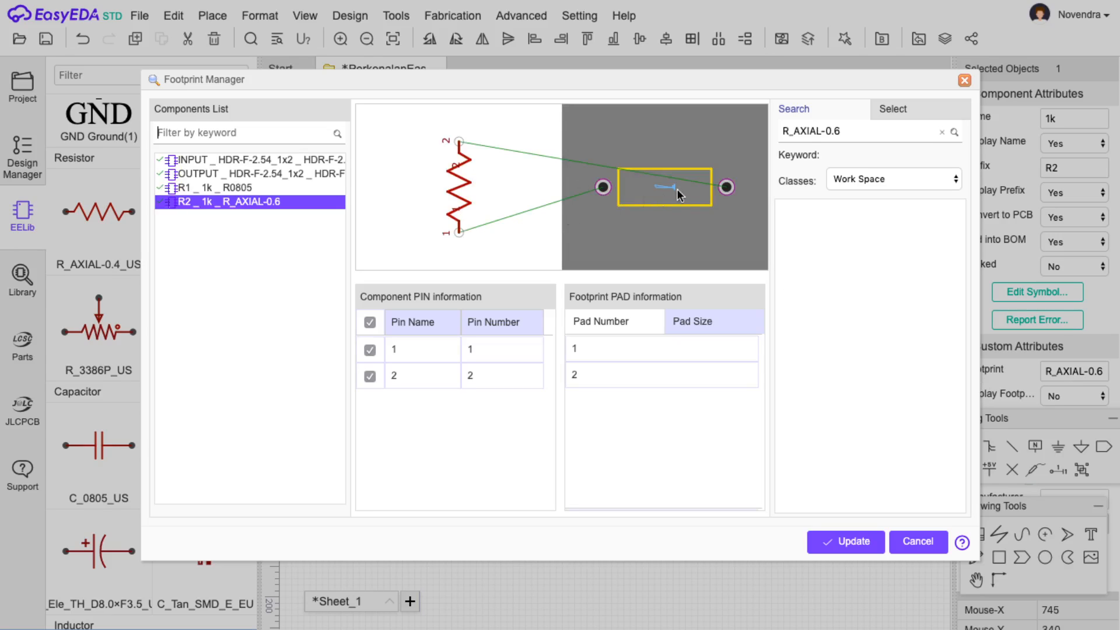
left_click(915, 540)
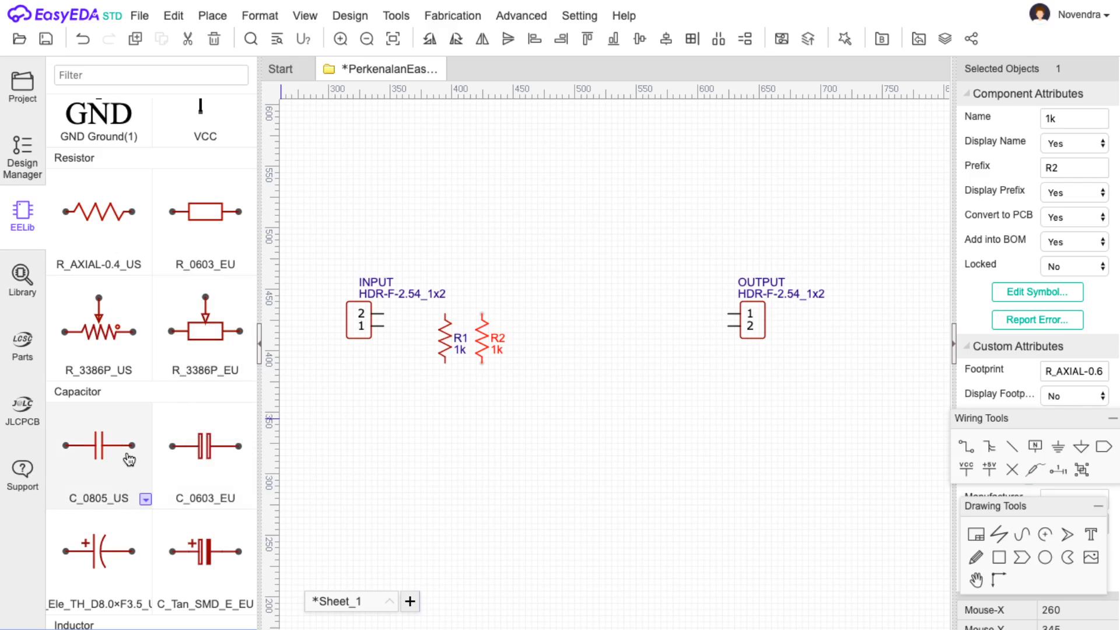
Place an upright 0.1u C_1206_US capacitor, C1, just right of R2.
scroll(120, 446, "down", 1)
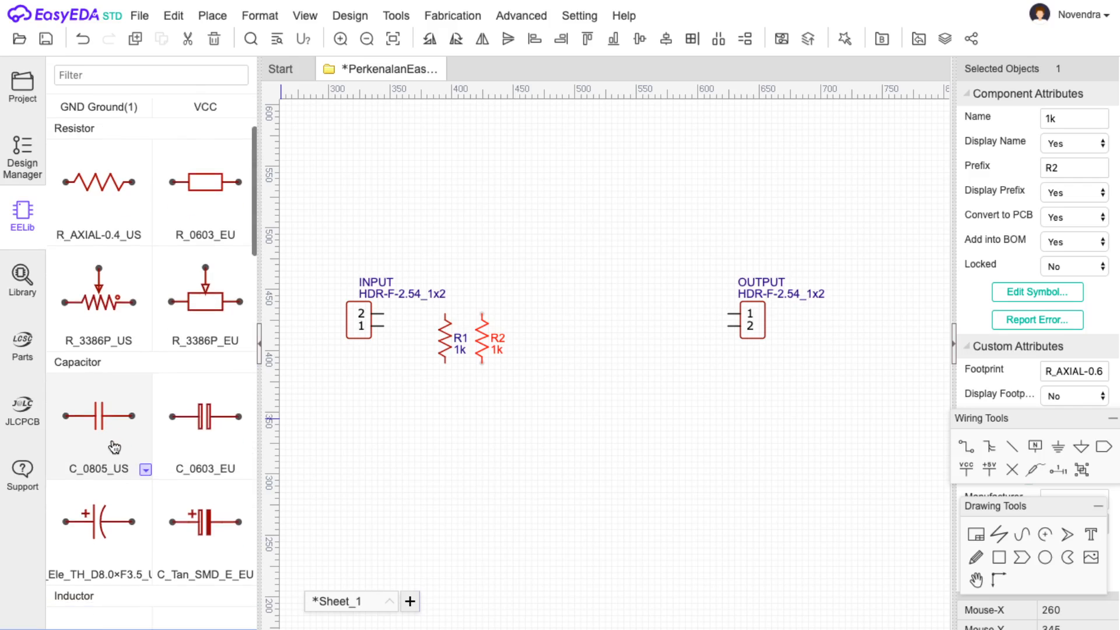
scroll(119, 437, "down", 1)
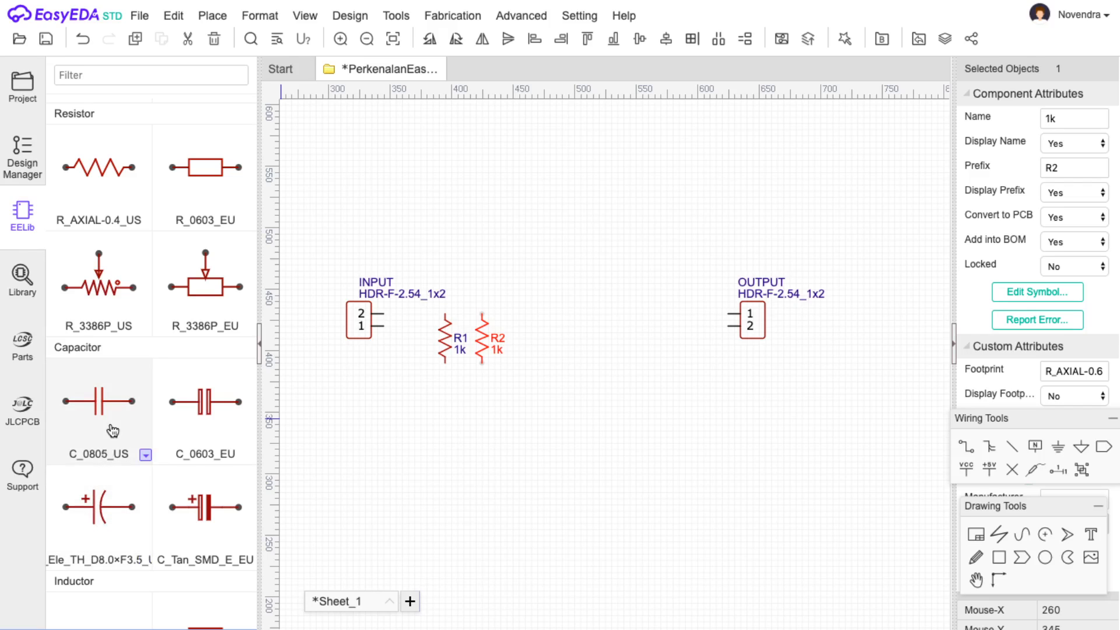
key("Escape")
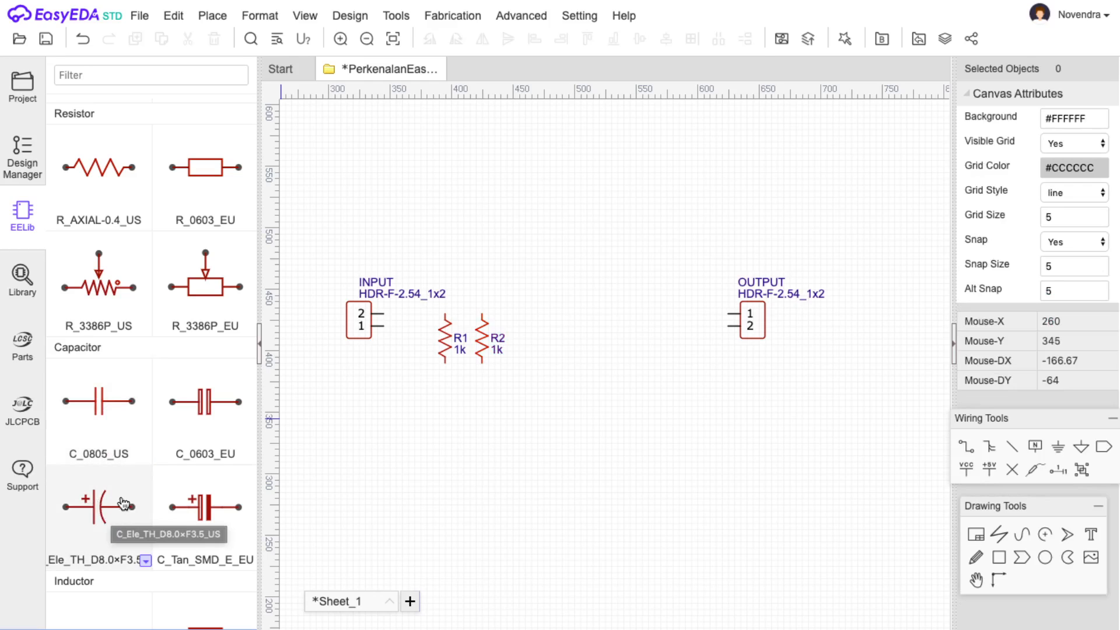
left_click(145, 456)
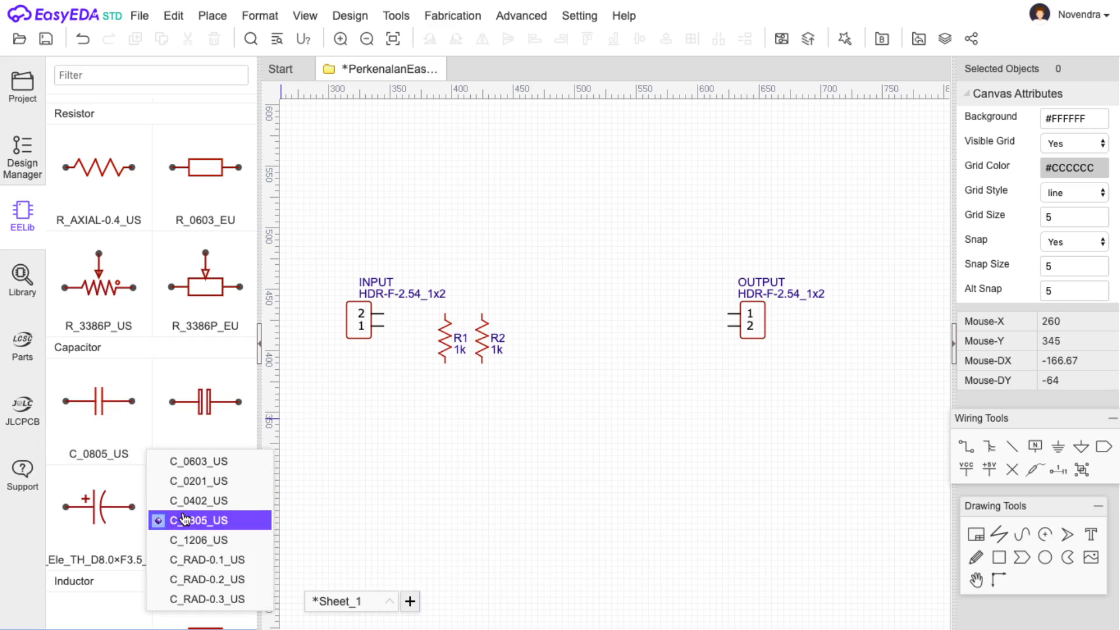
left_click(192, 540)
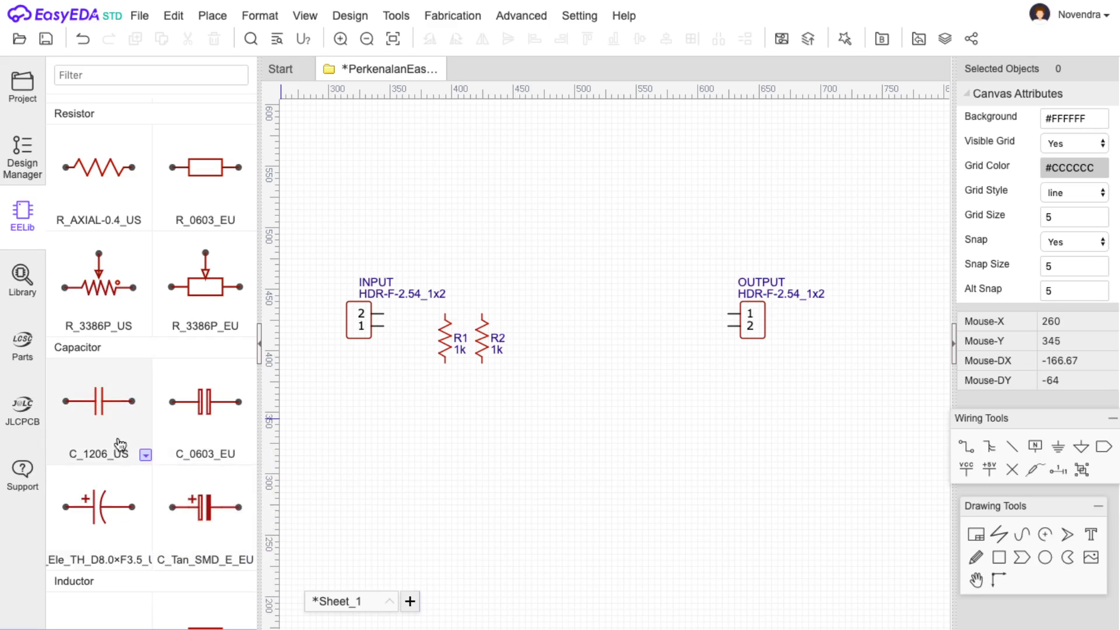
left_click(123, 418)
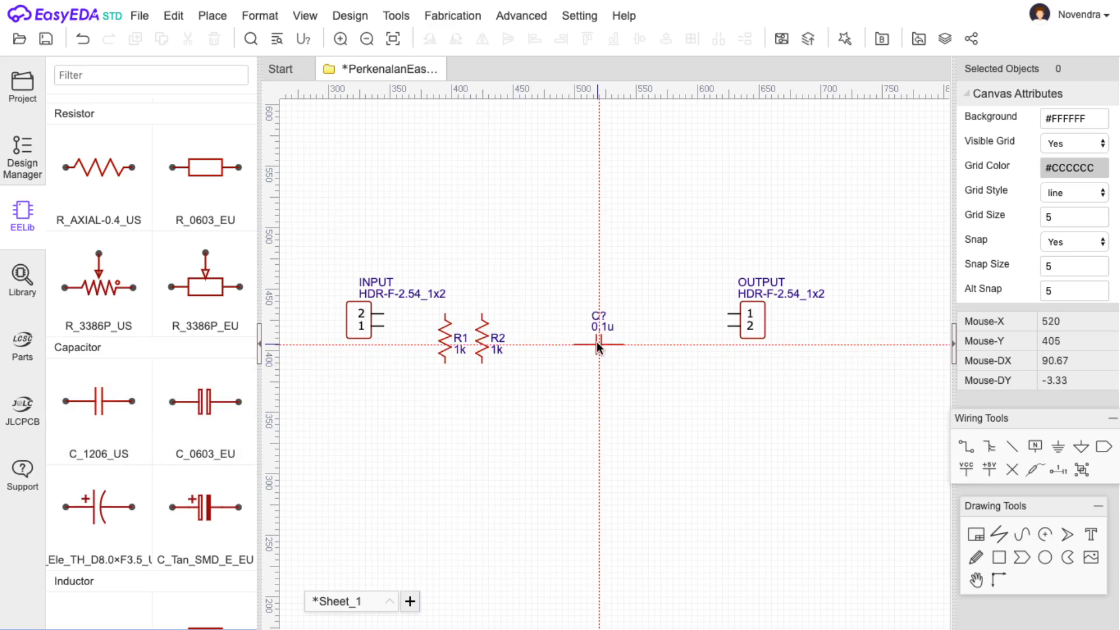
key("space")
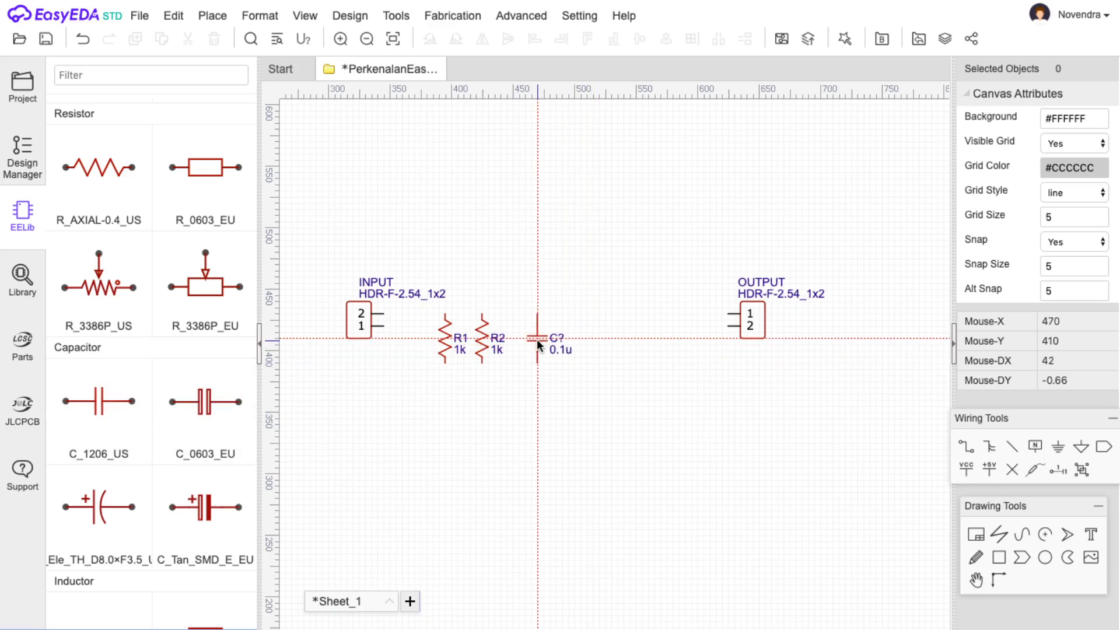
left_click(537, 338)
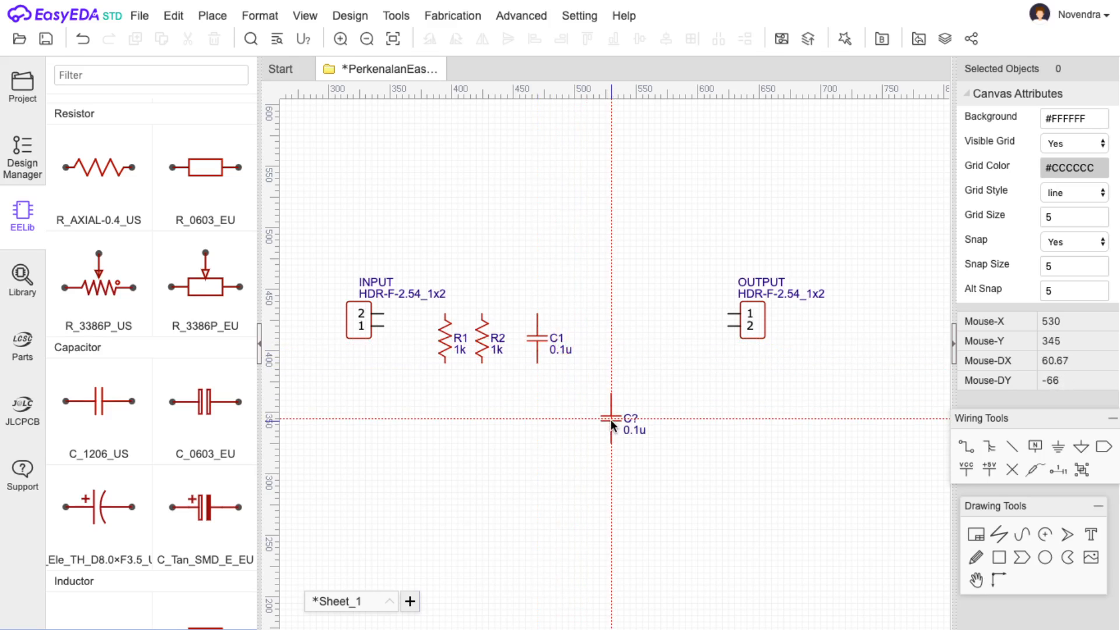
key("Escape")
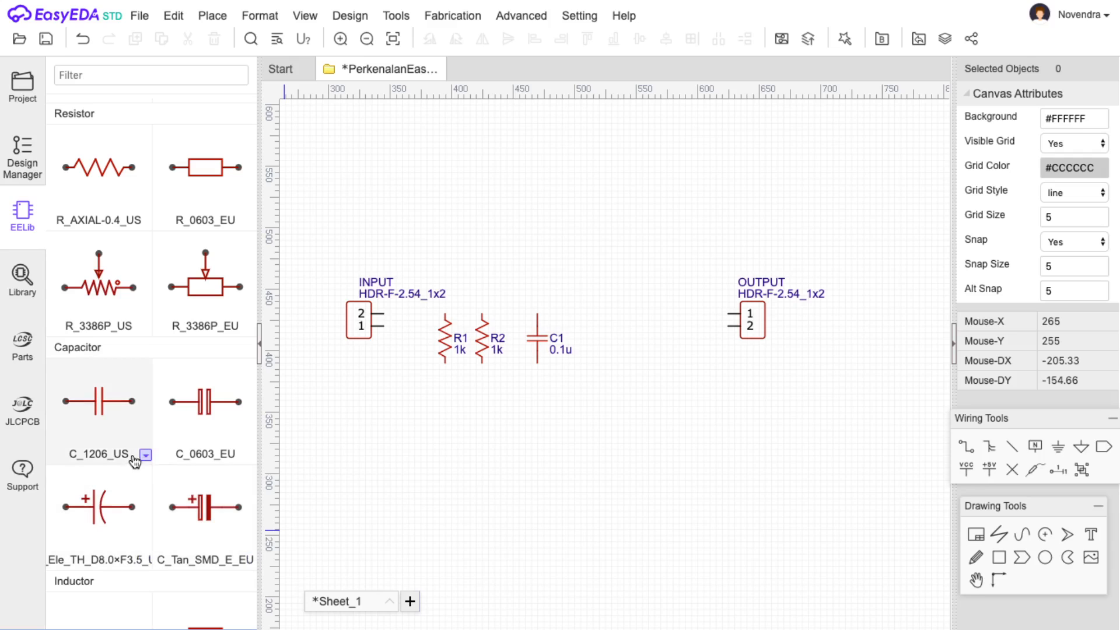
Place a 1u C_RAD-0.2_US capacitor, C2, beside C1.
left_click(141, 457)
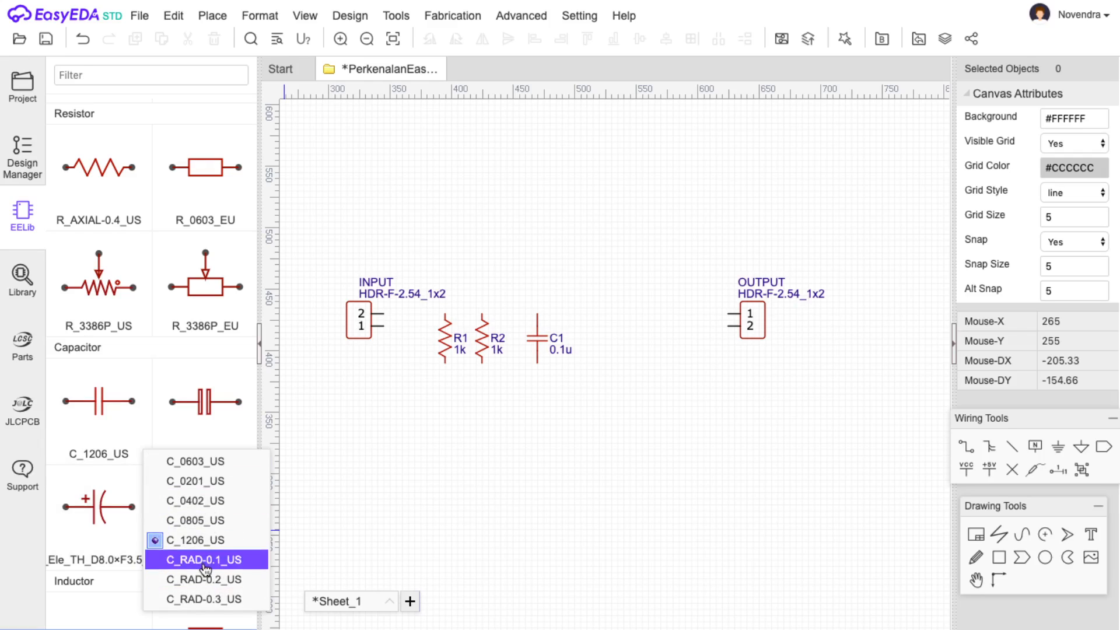
left_click(206, 579)
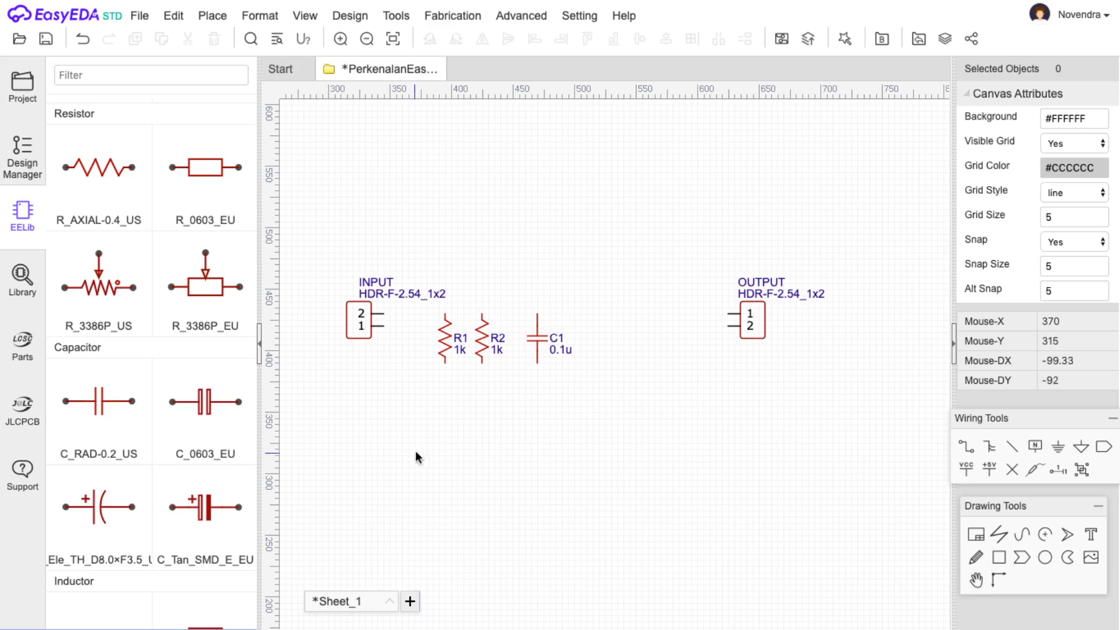
left_click(95, 429)
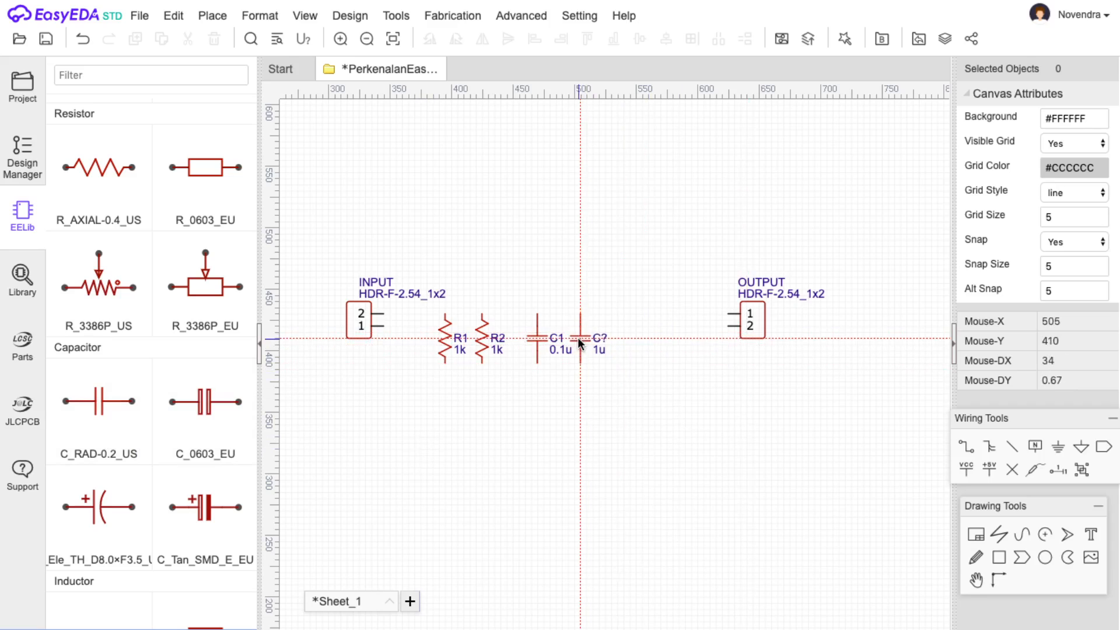
left_click(581, 343)
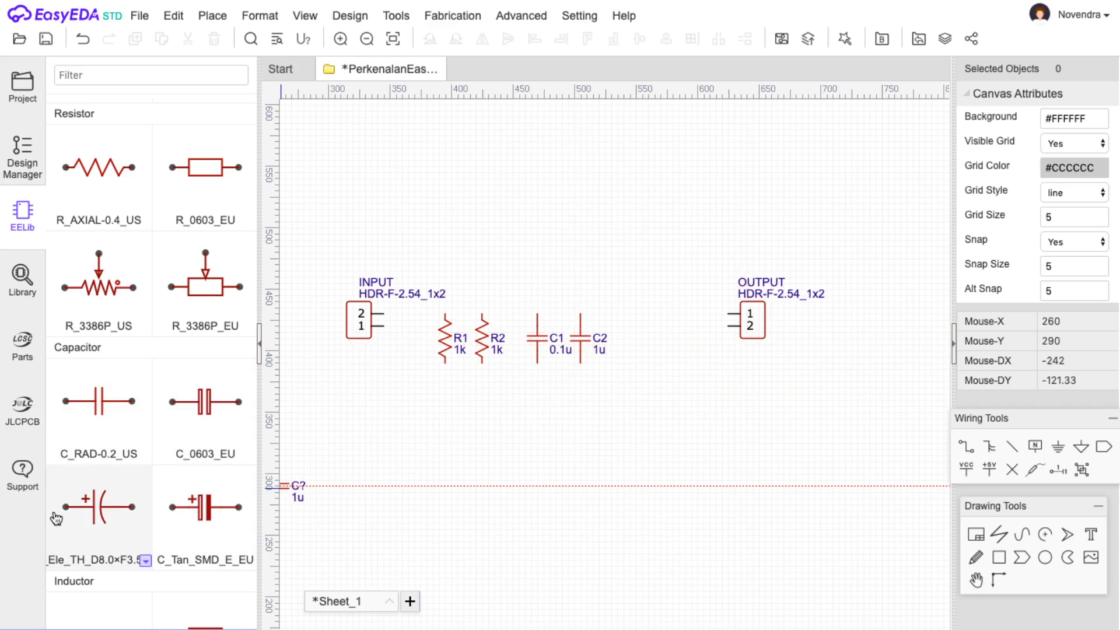
Place an upright 1u C_Ele_TH_D4.0×F1.5_US electrolytic capacitor, C3, beside C2, plus on top.
left_click(146, 560)
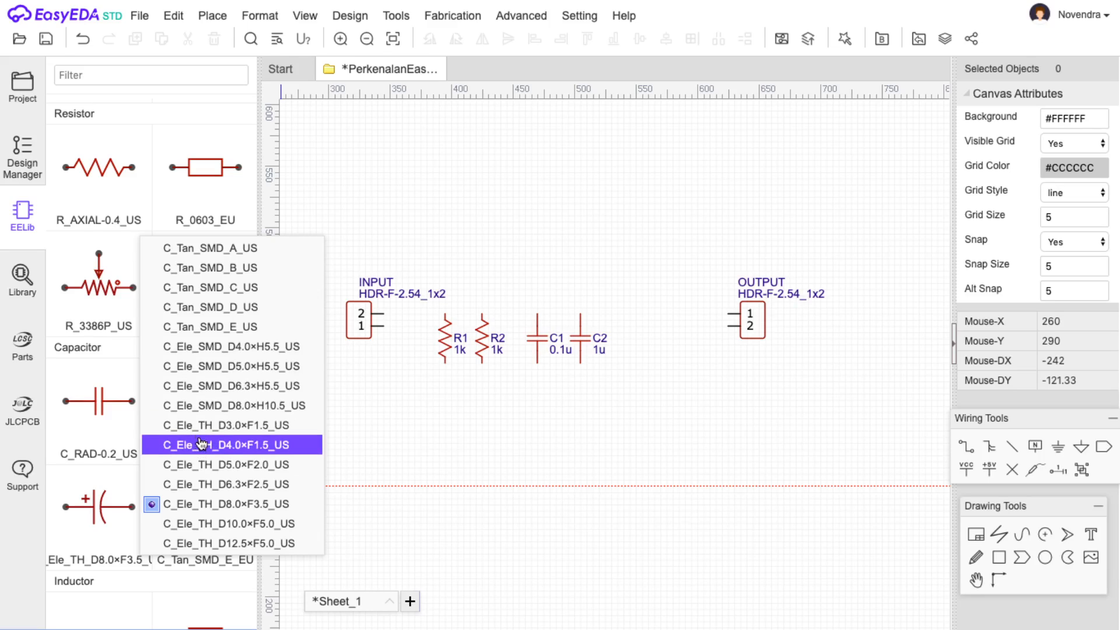
left_click(200, 447)
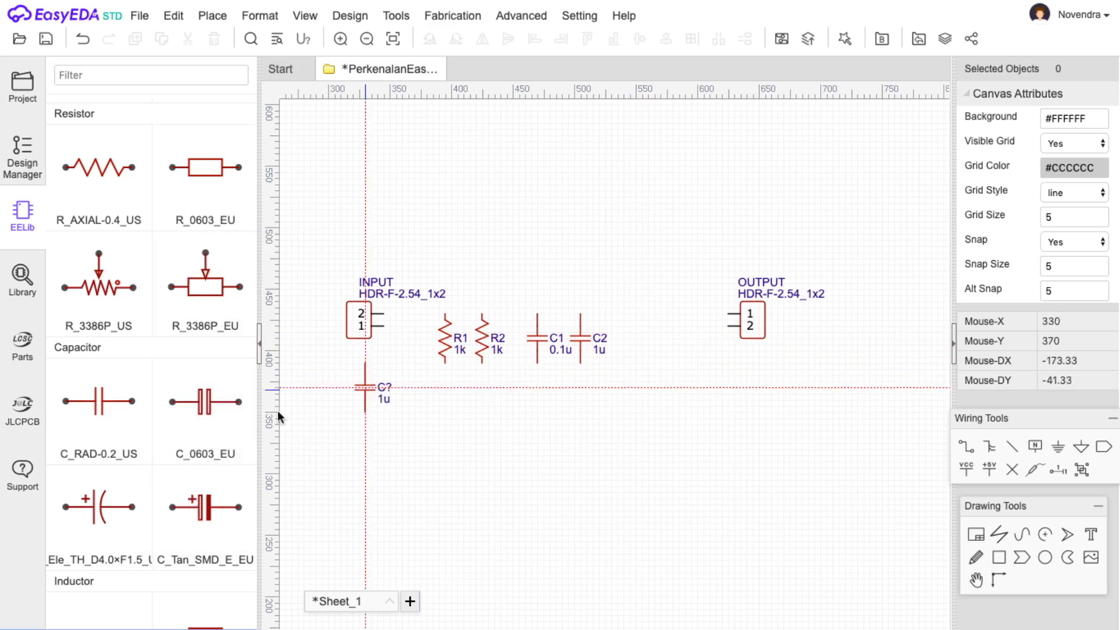
left_click(143, 564)
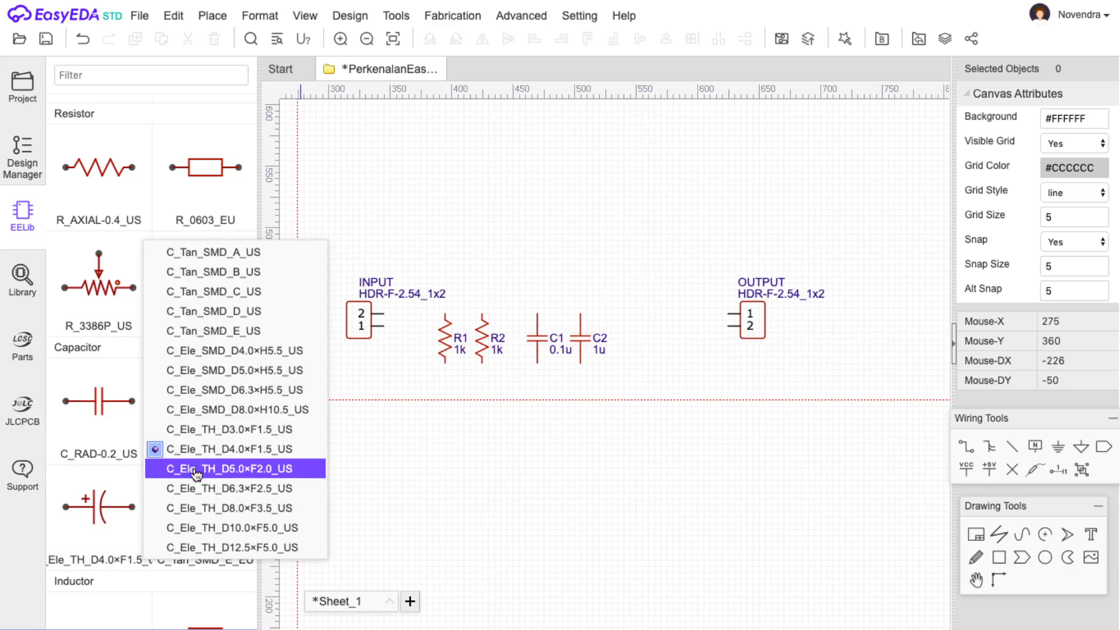
left_click(205, 449)
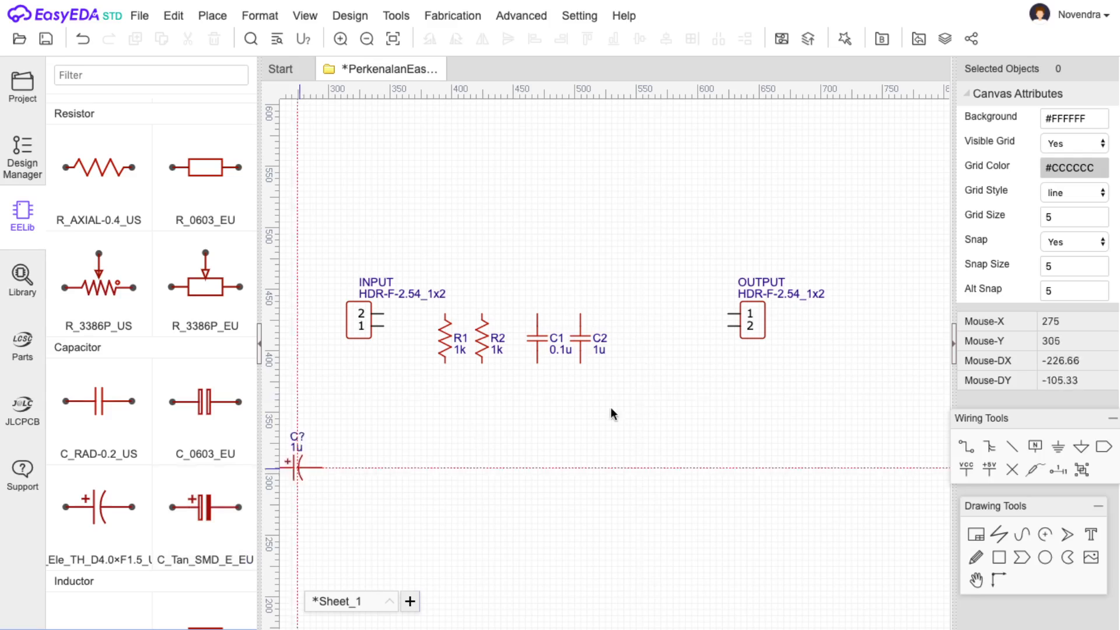
key("space")
key("space")
key("space")
left_click(635, 339)
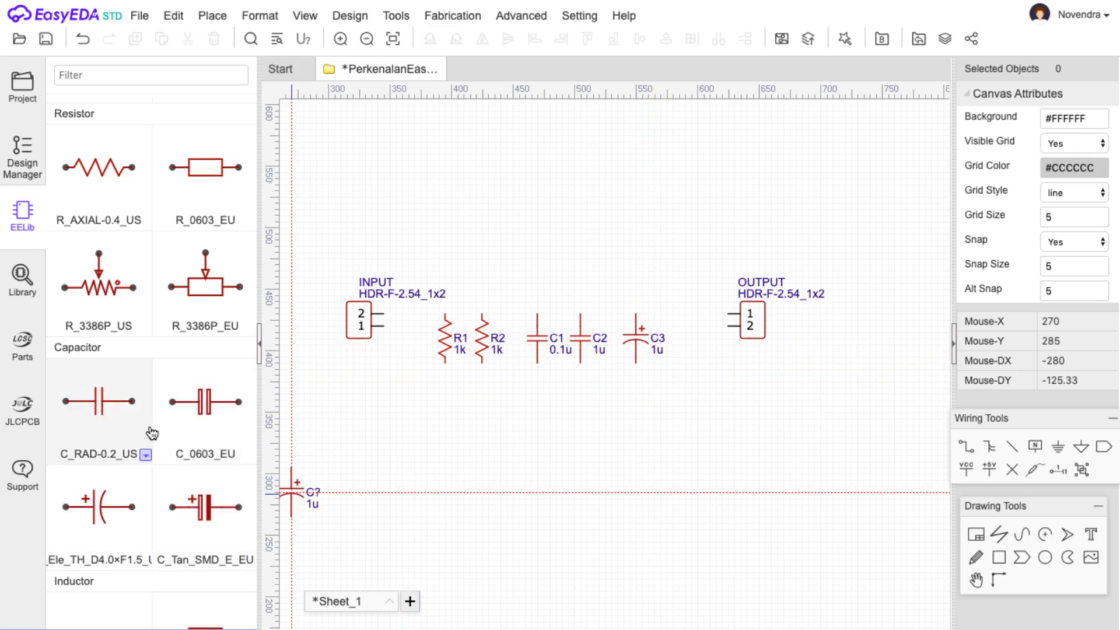
Place an upright 1m L_0805_US inductor, L1, between C3 and OUTPUT.
scroll(150, 430, "down", 1)
scroll(148, 432, "down", 10)
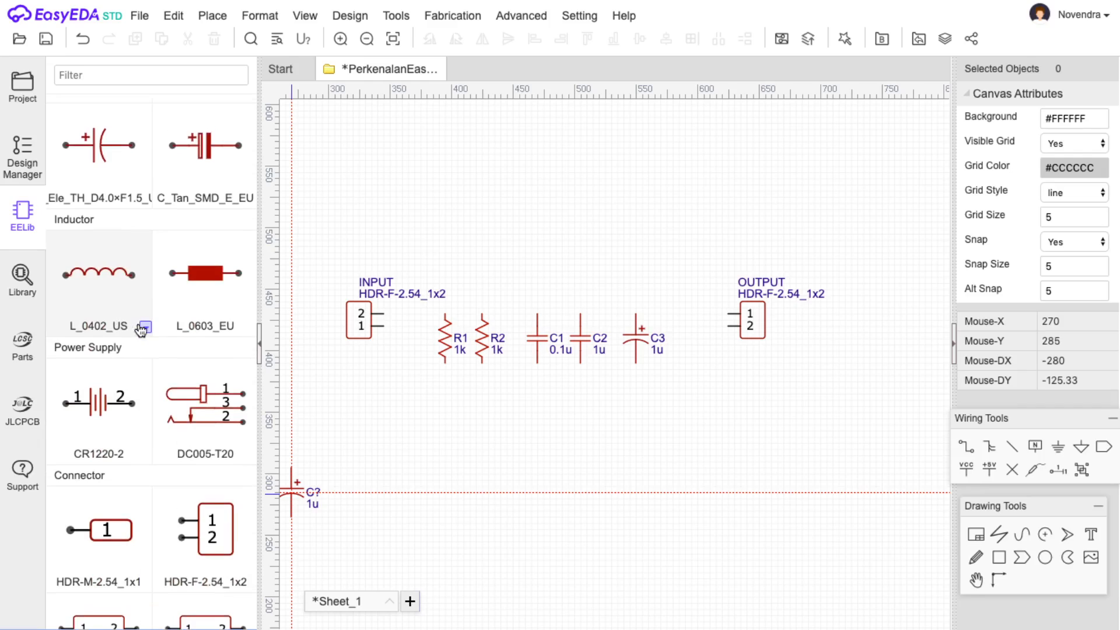
left_click(144, 328)
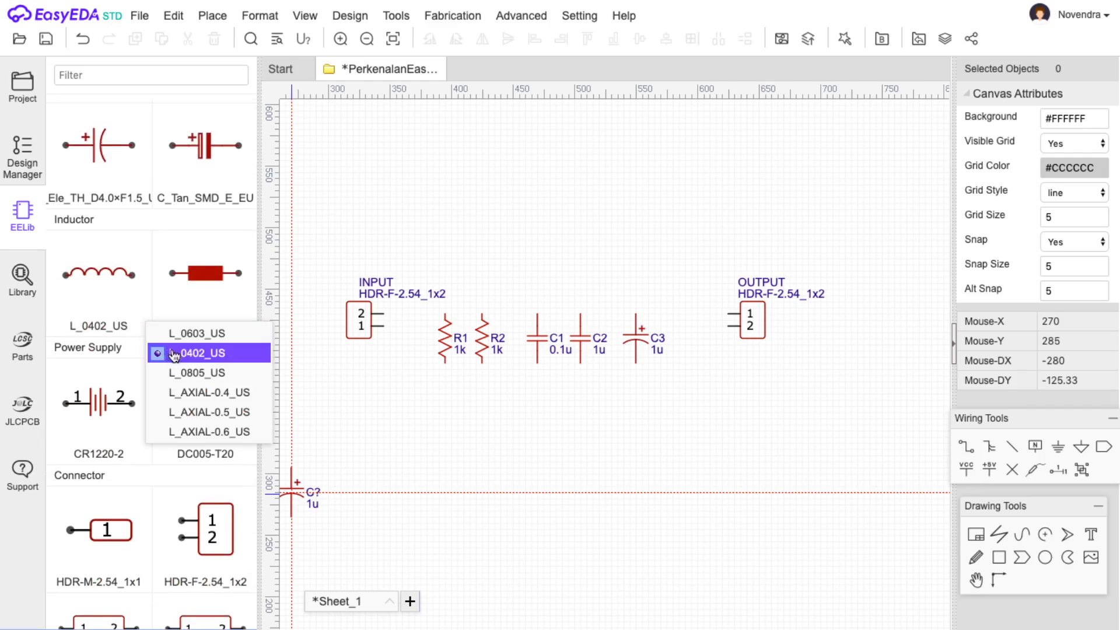
left_click(224, 376)
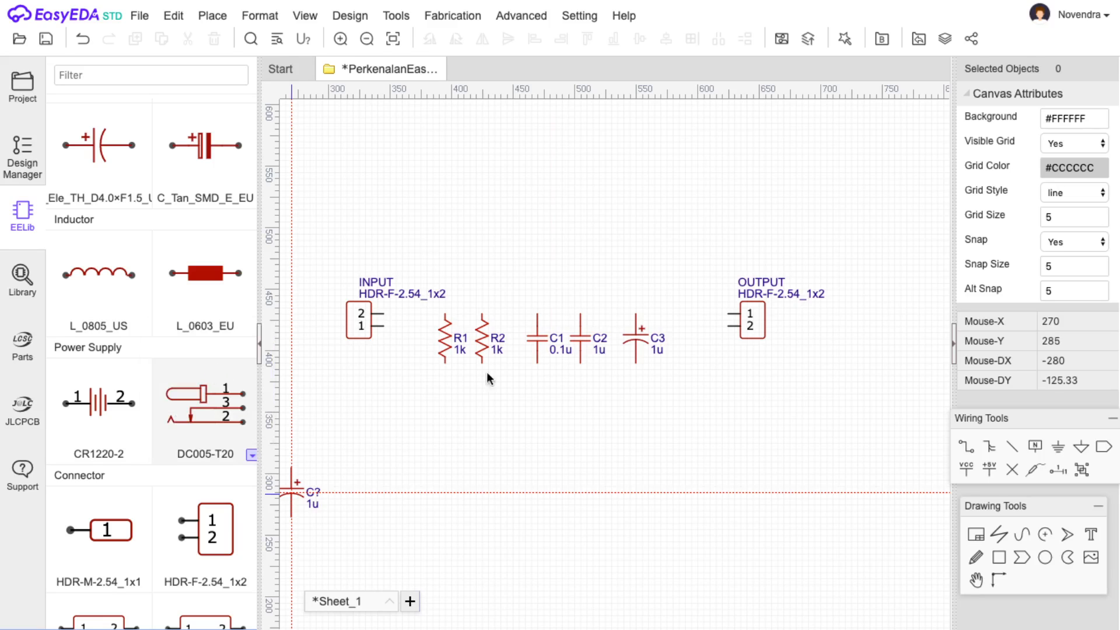
left_click(98, 275)
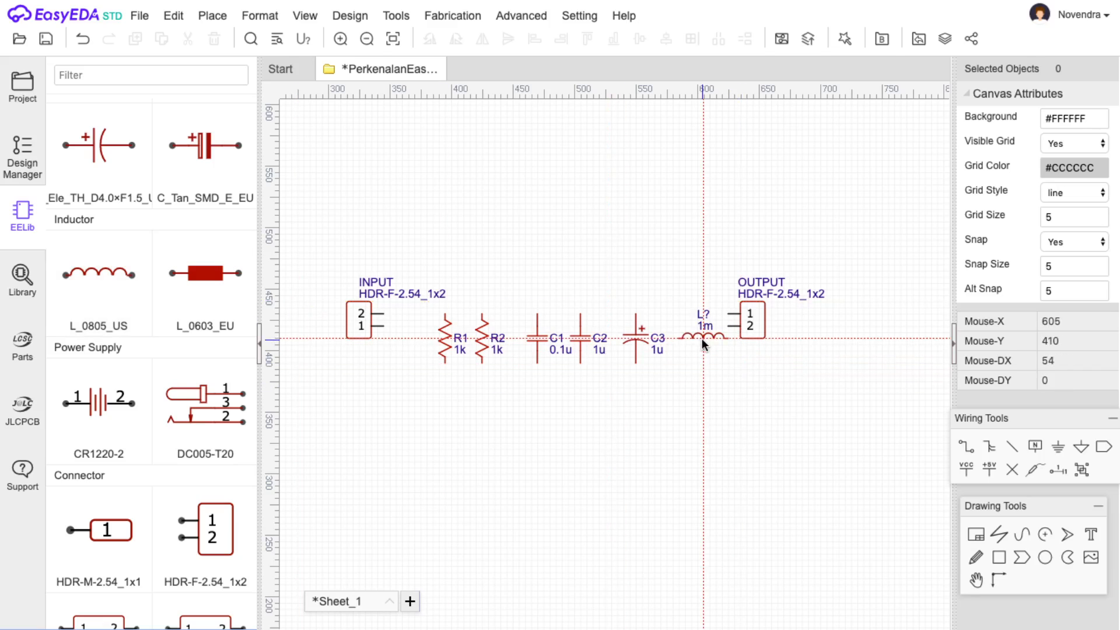
key("space")
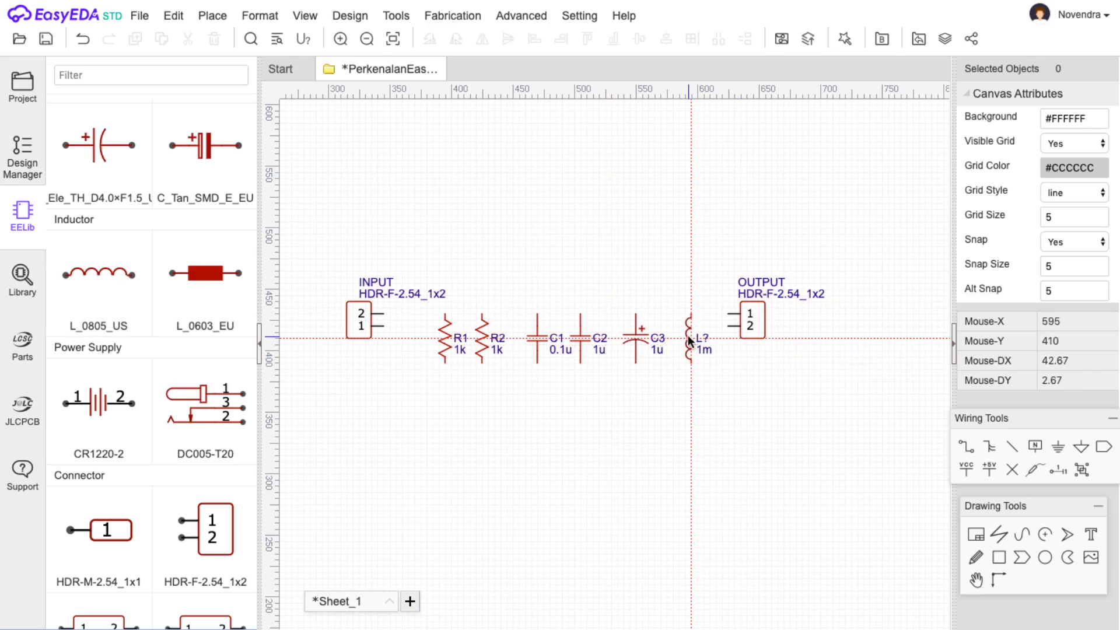
left_click(689, 340)
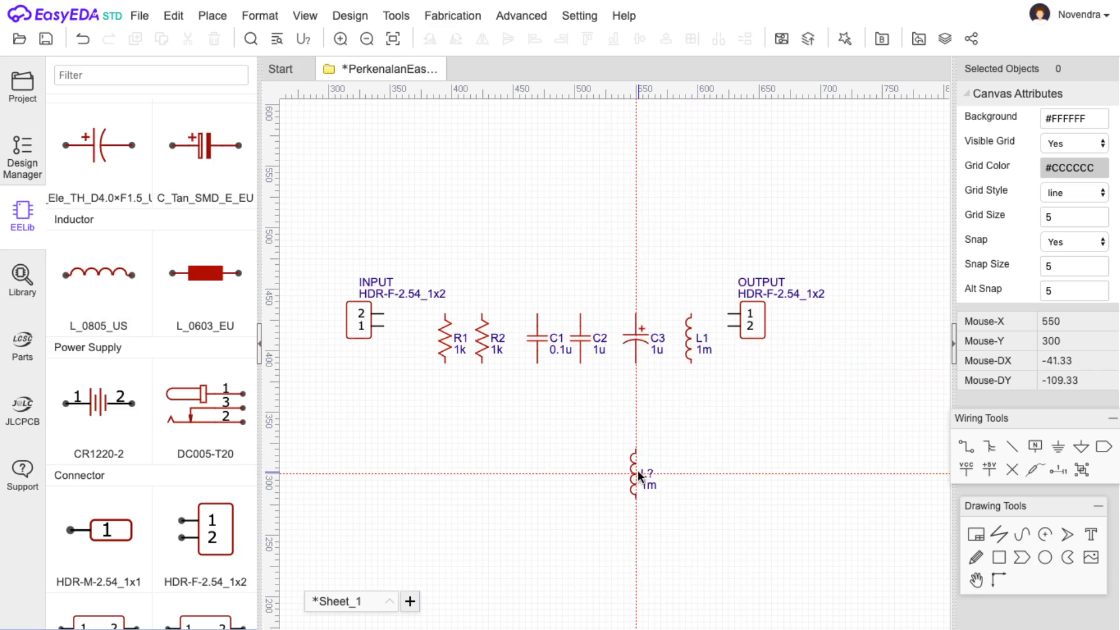
key("Escape")
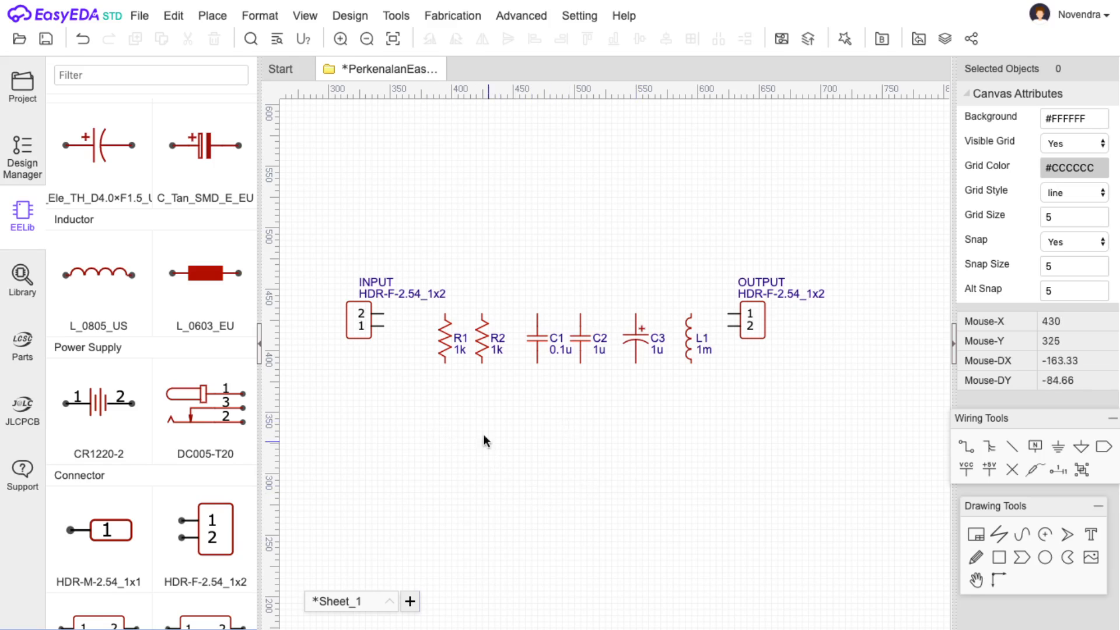
Wire INPUT pin 2 to R1's top and INPUT pin 1 to R1's bottom.
key("w")
left_click(384, 313)
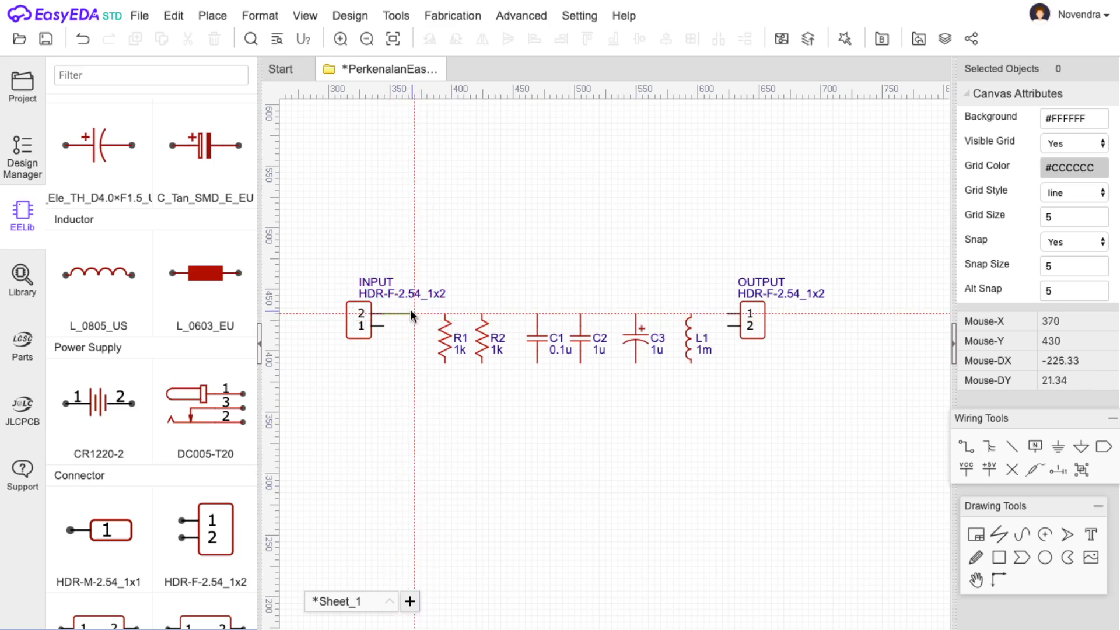
left_click(446, 314)
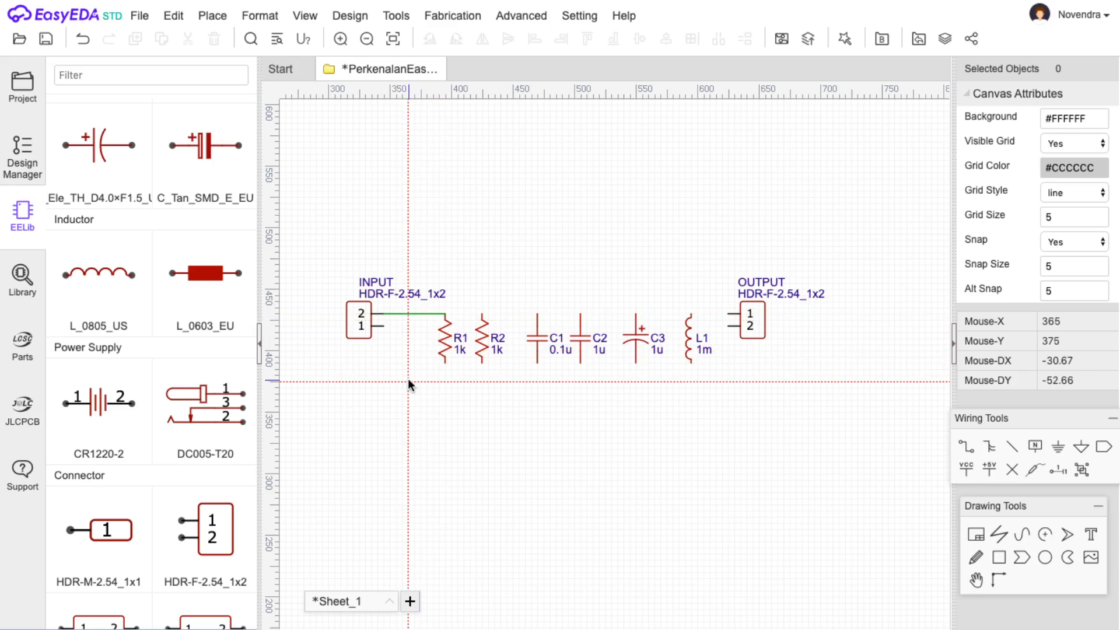
left_click(383, 326)
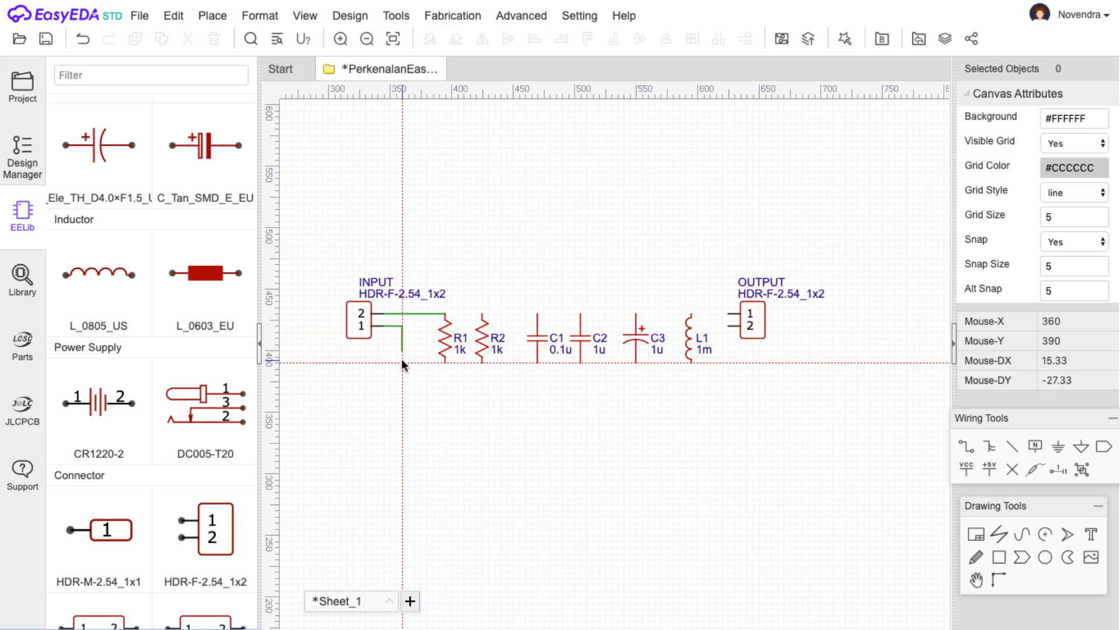
left_click(446, 362)
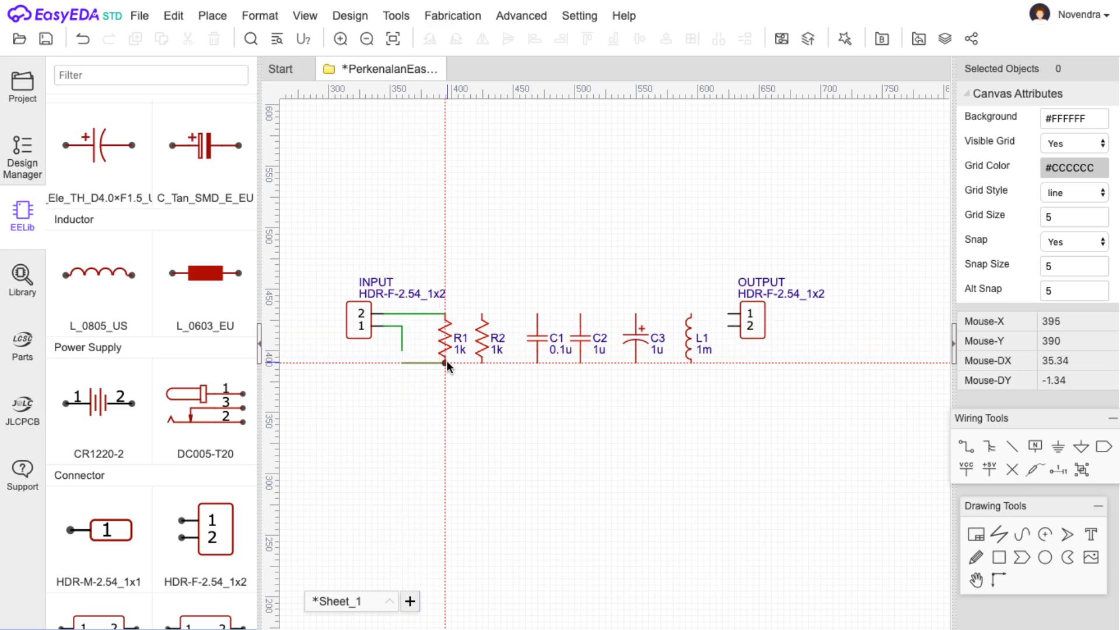
left_click(401, 351)
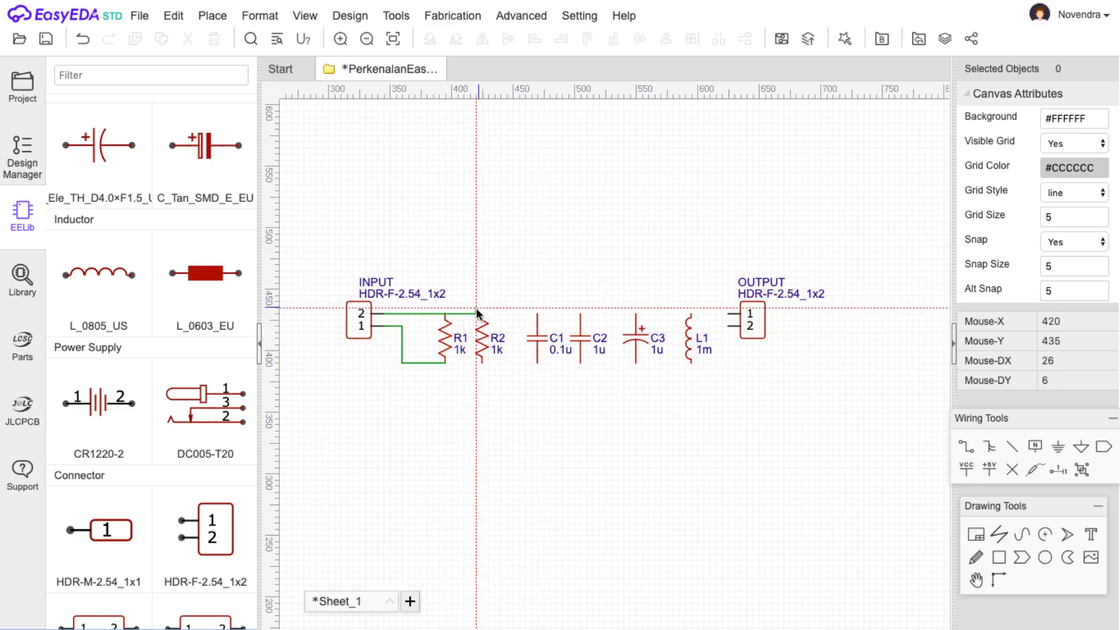
Wire R1's top pin across to the tops of R2 and C1.
left_click(446, 310)
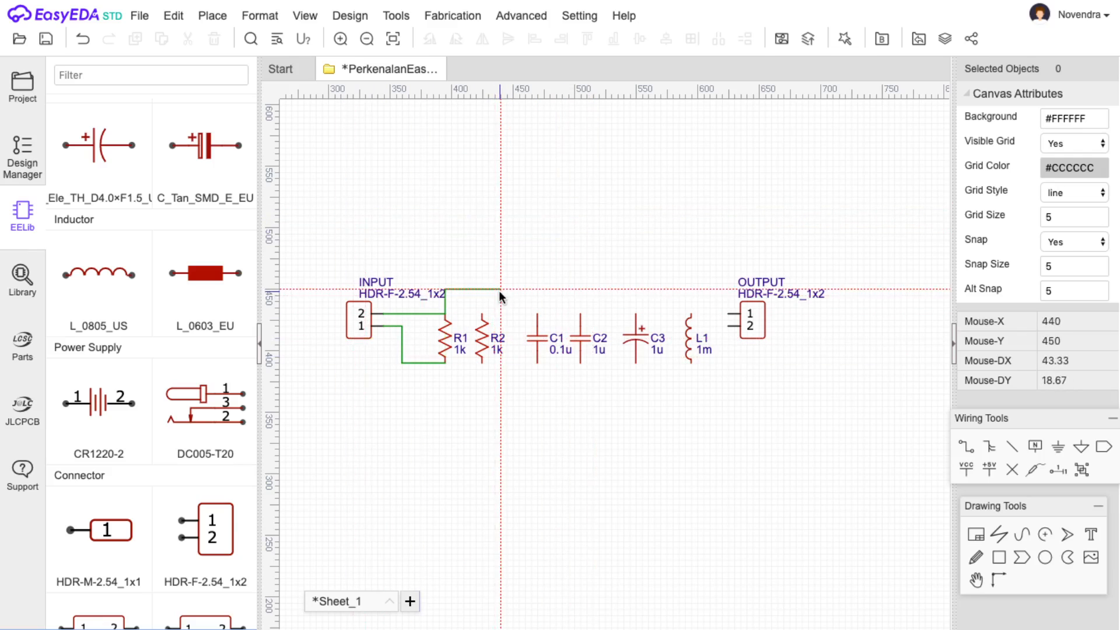
left_click(482, 314)
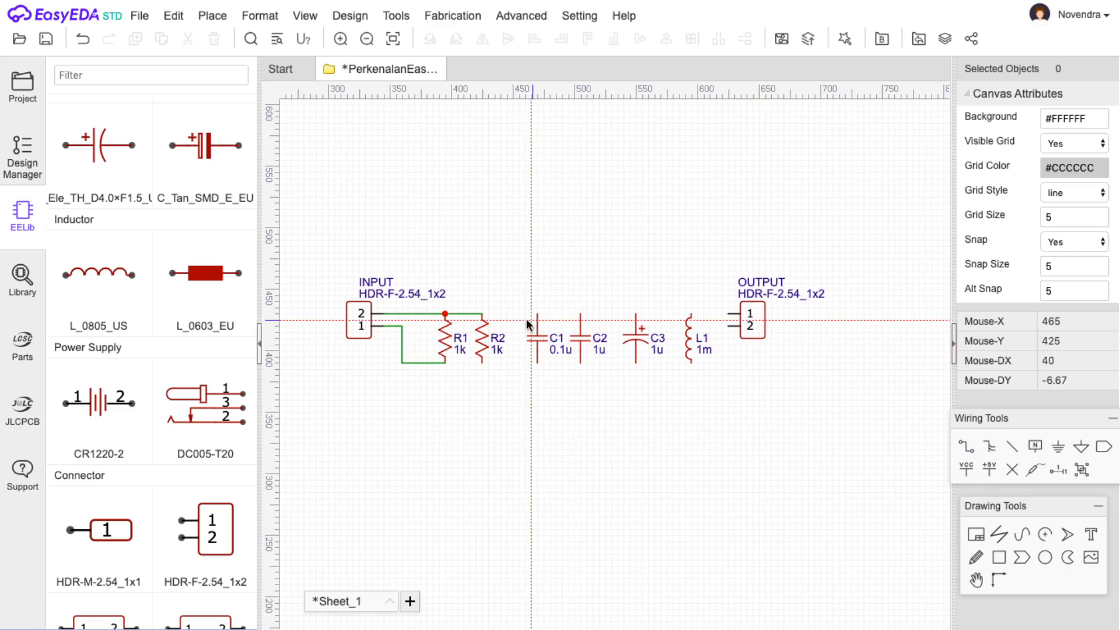
left_click(482, 314)
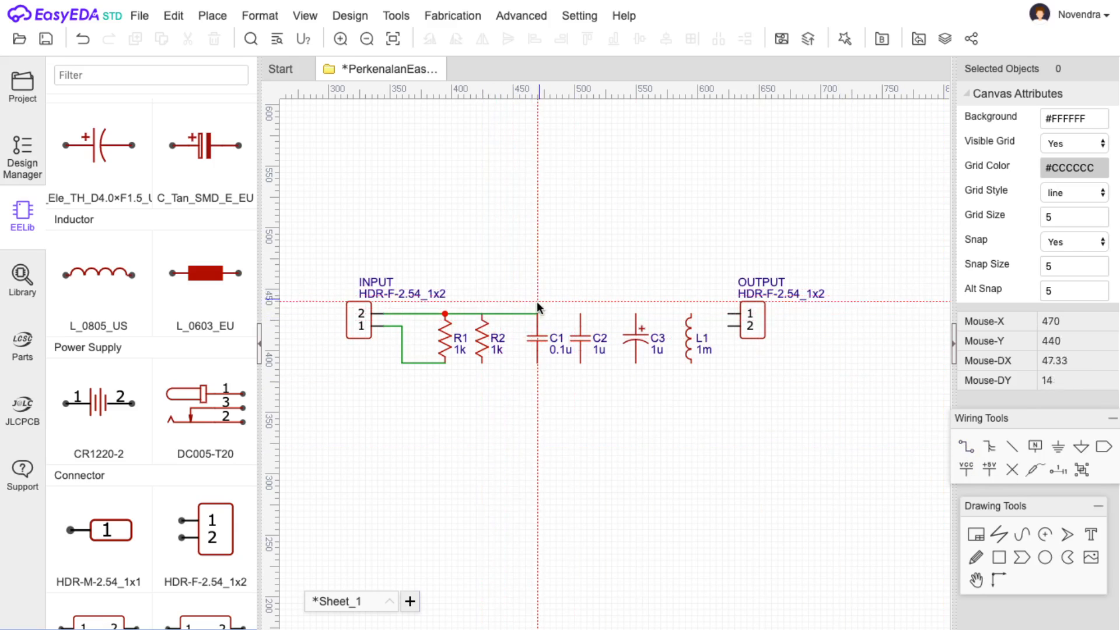
left_click(537, 314)
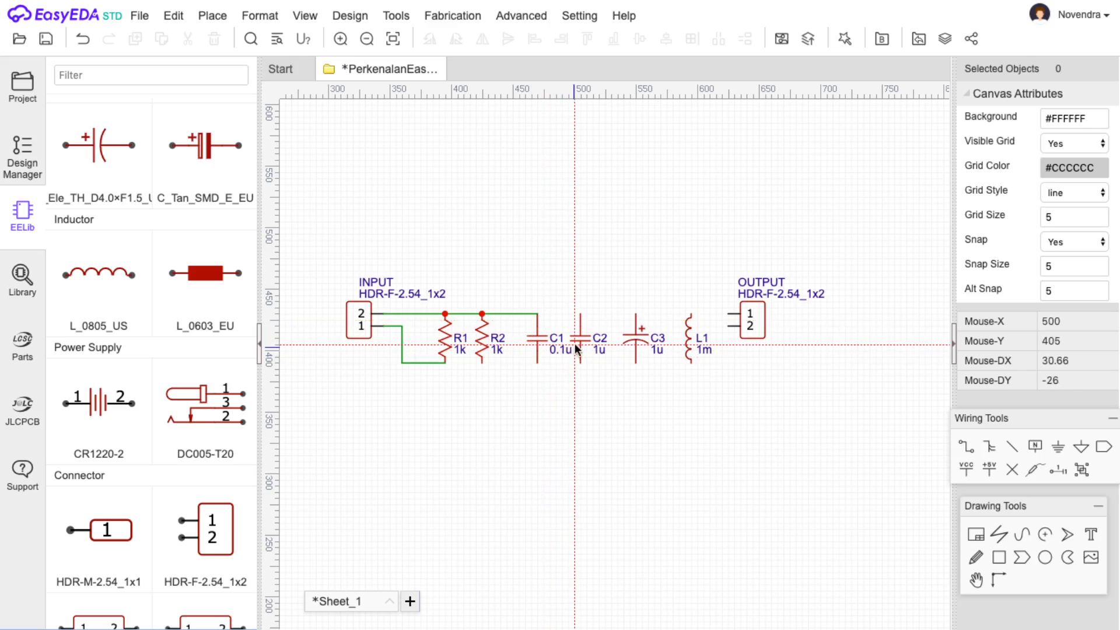
left_click(612, 302)
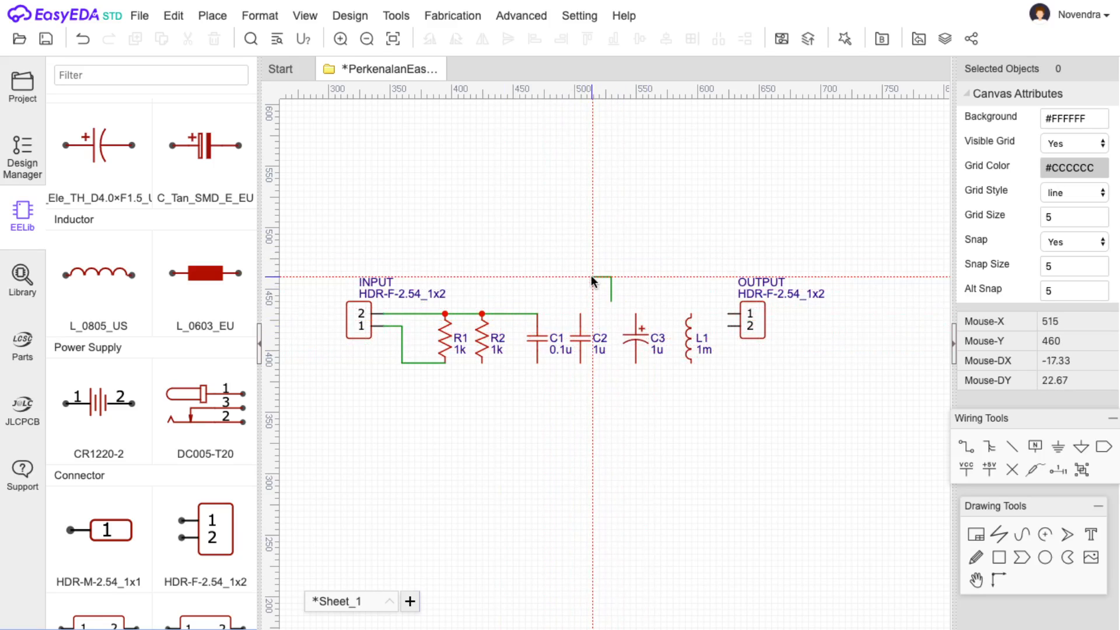
key("Escape")
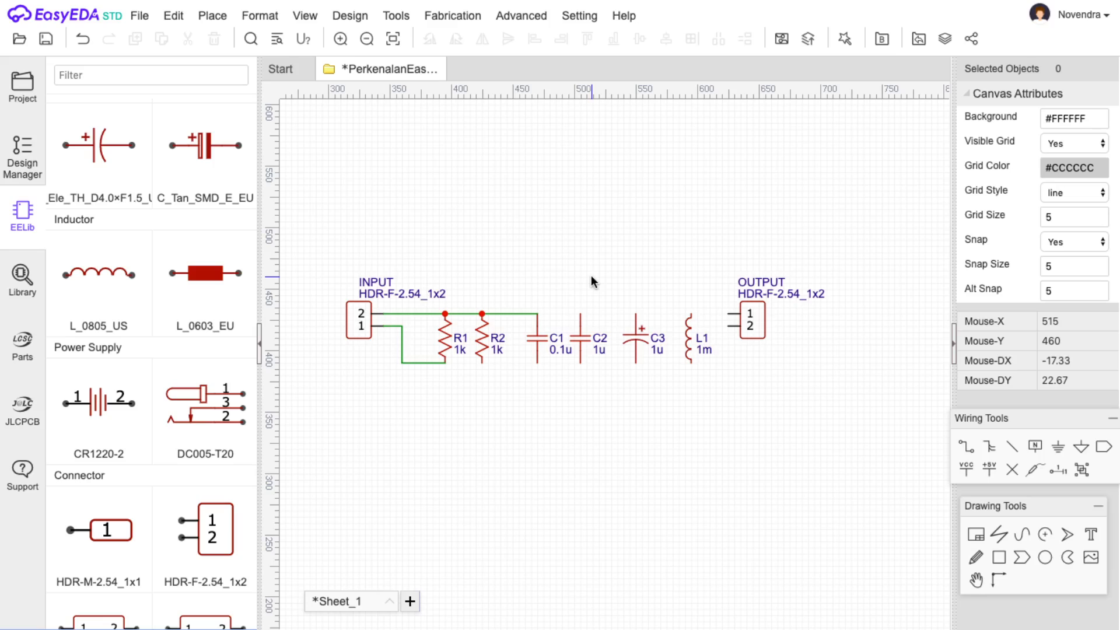
Inspect C2 and C3, then nudge inductor L1 slightly left toward C3.
left_click(589, 335)
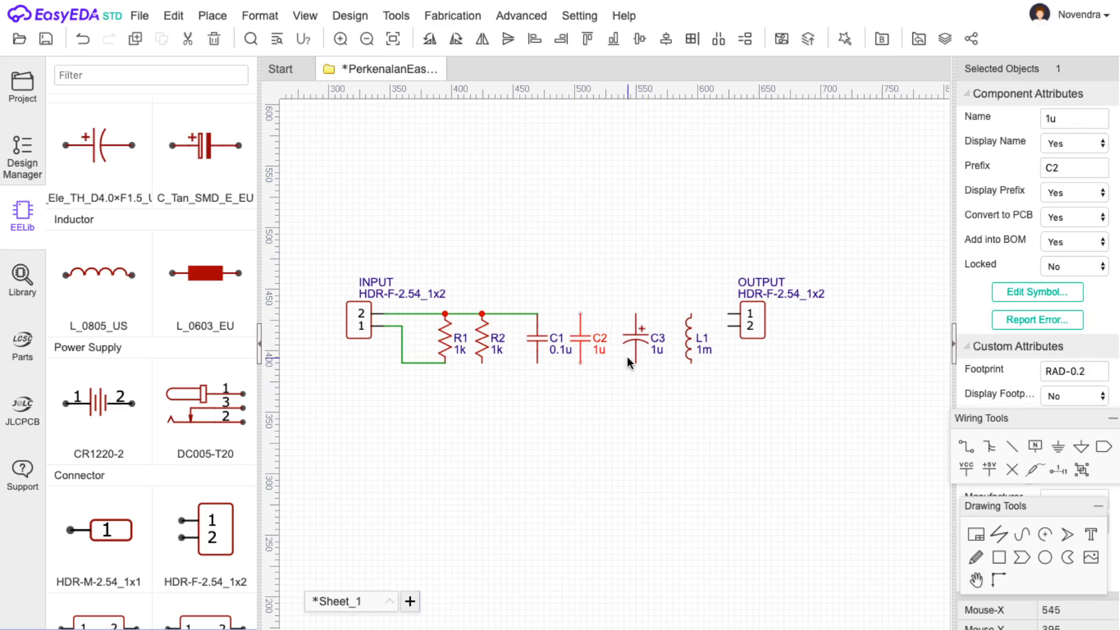
mouse_move(581, 353)
left_mouse_down()
mouse_move(638, 426)
mouse_move(584, 342)
left_mouse_up()
left_click(634, 340)
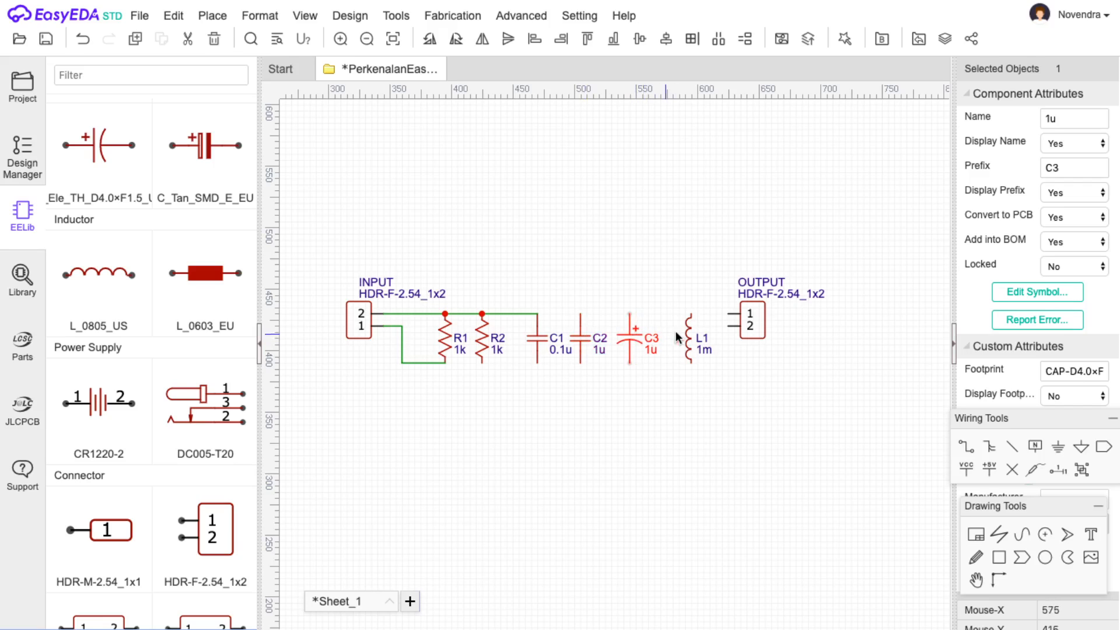
left_click_drag(689, 341, 678, 341)
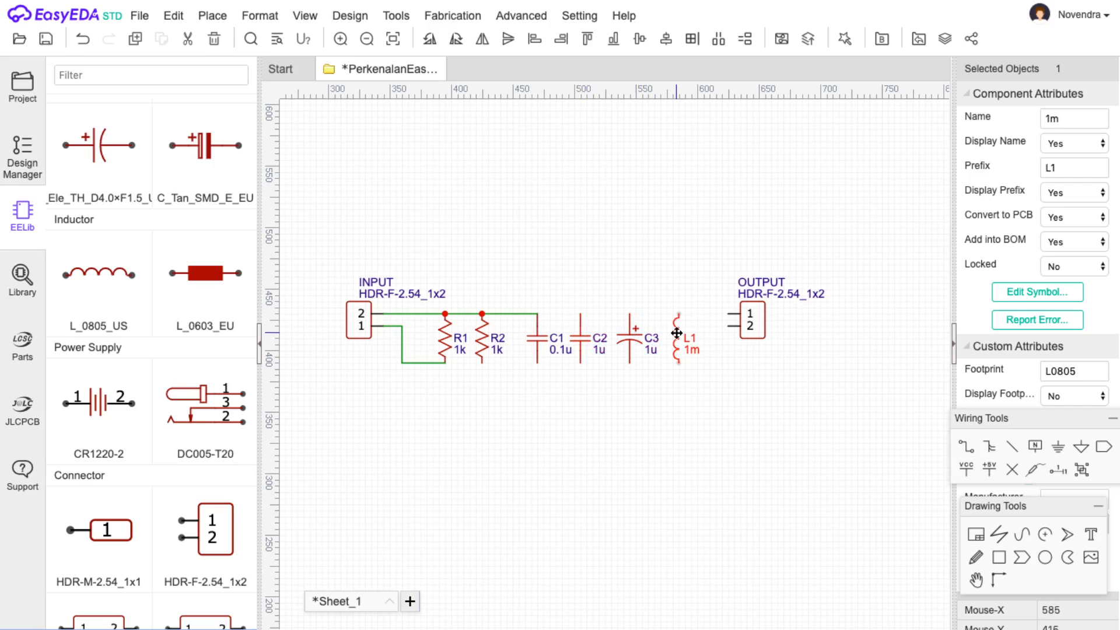
Extend the top wire through C2 and C3 on to L1.
left_click(966, 451)
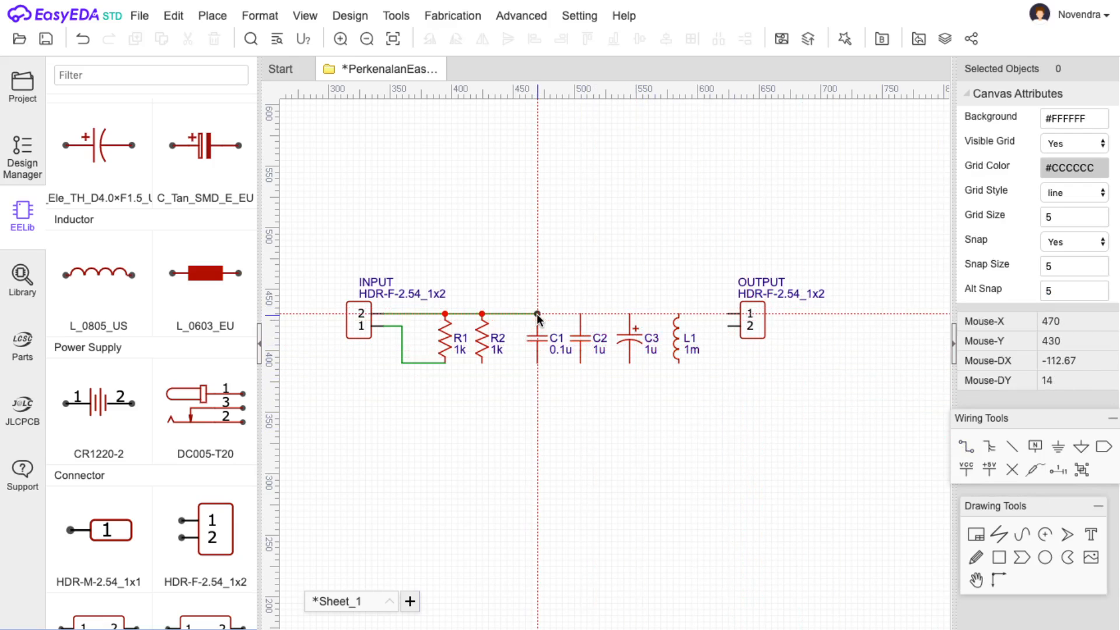
left_click(582, 313)
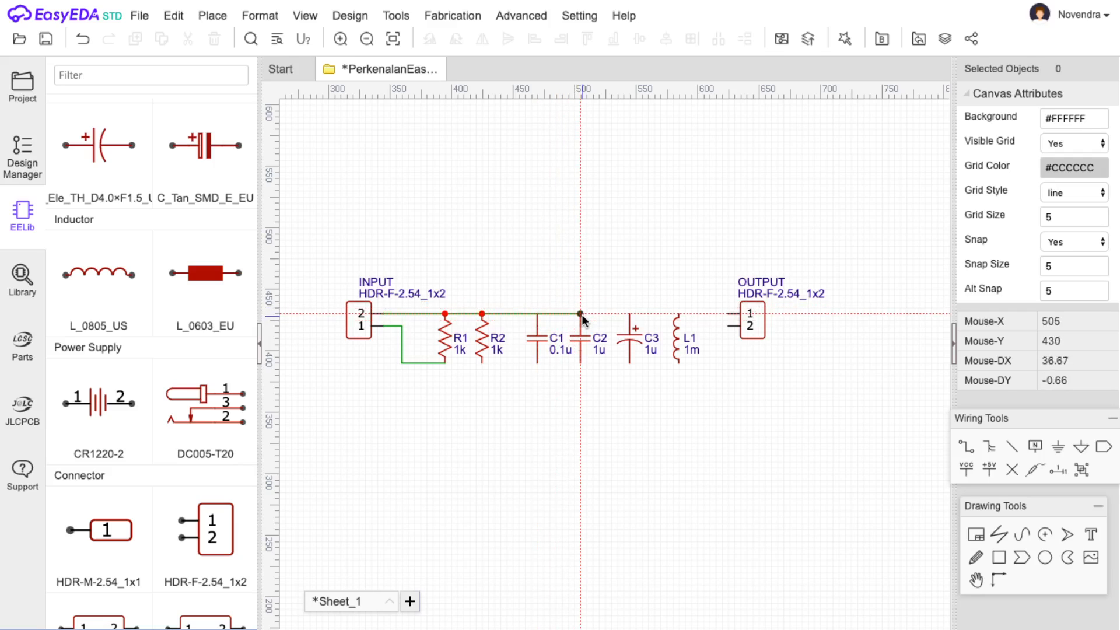
left_click(631, 313)
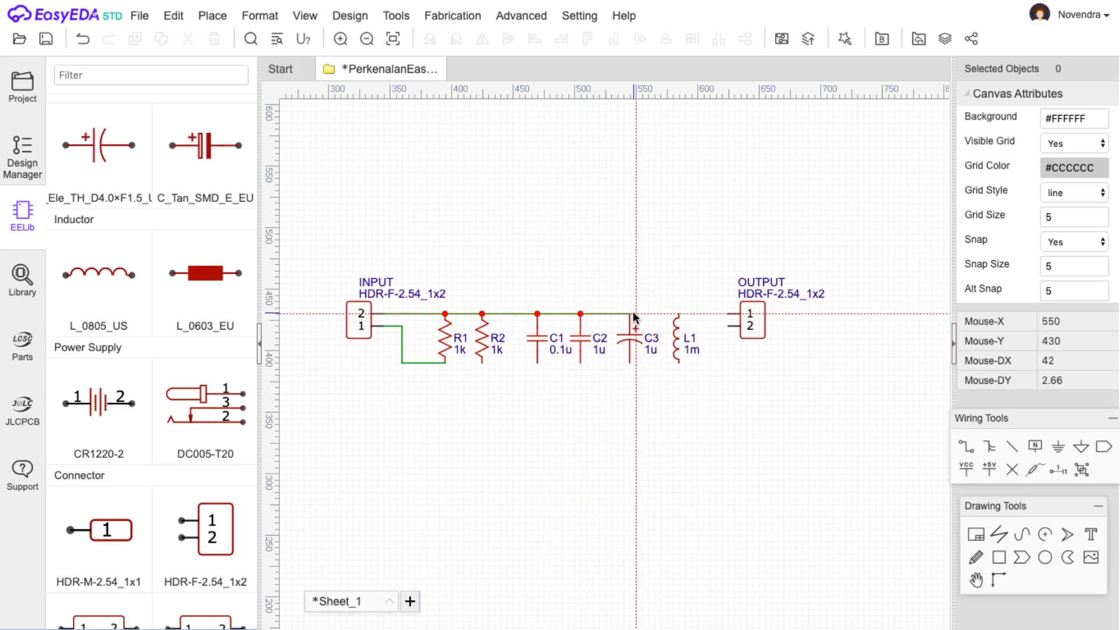
left_click_drag(629, 313, 630, 362)
Run the bottom wire along the lower pins of C3, C2, C1 and R2.
left_click(630, 362)
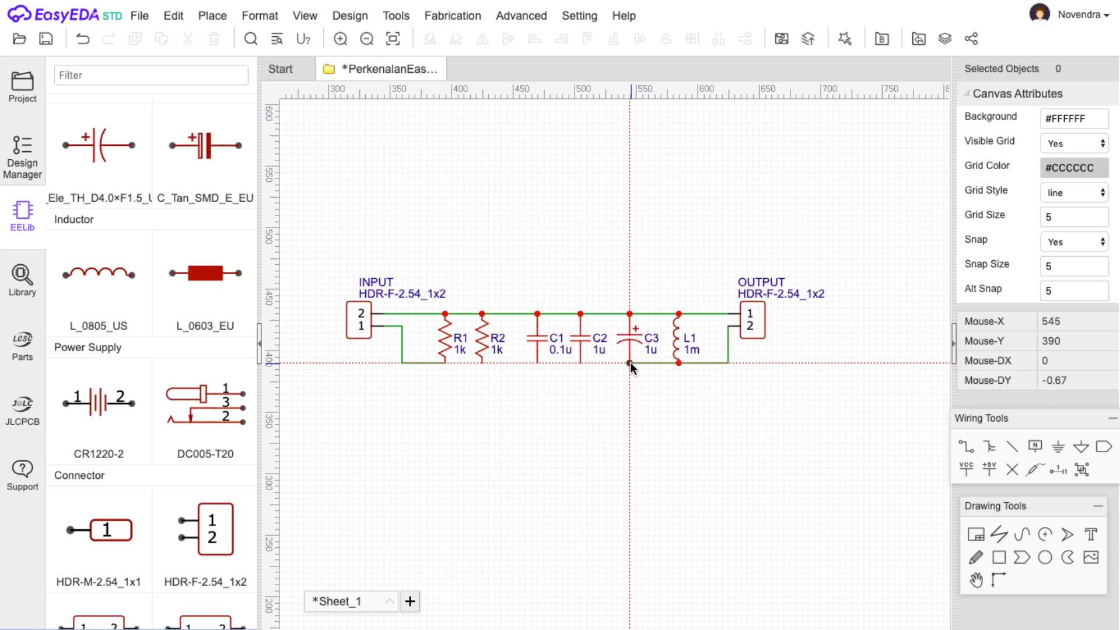
left_click(580, 362)
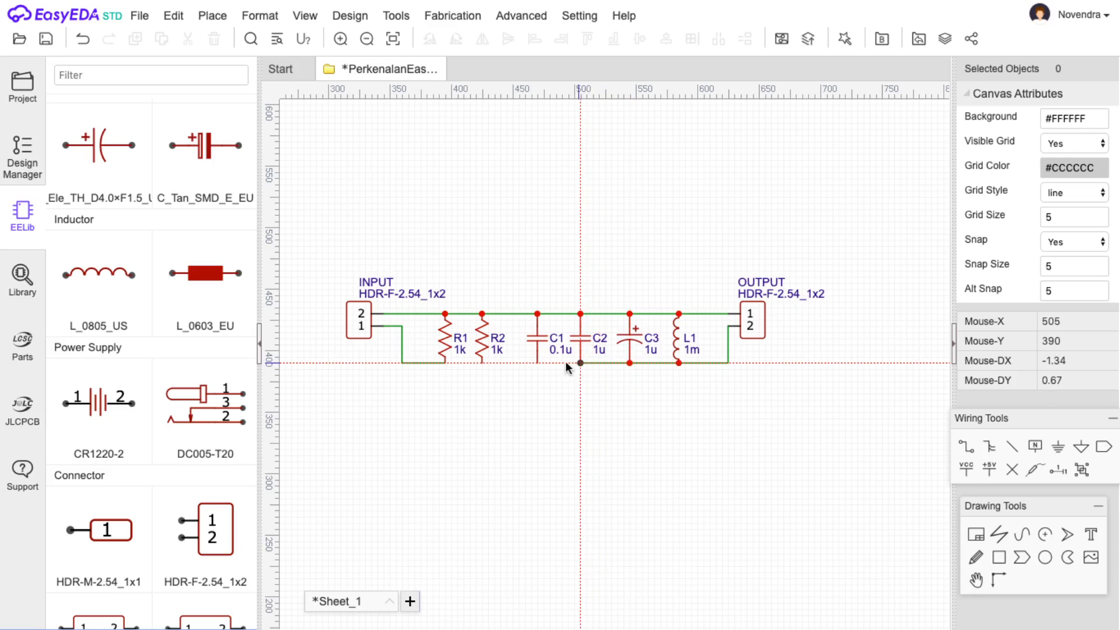
left_click(537, 362)
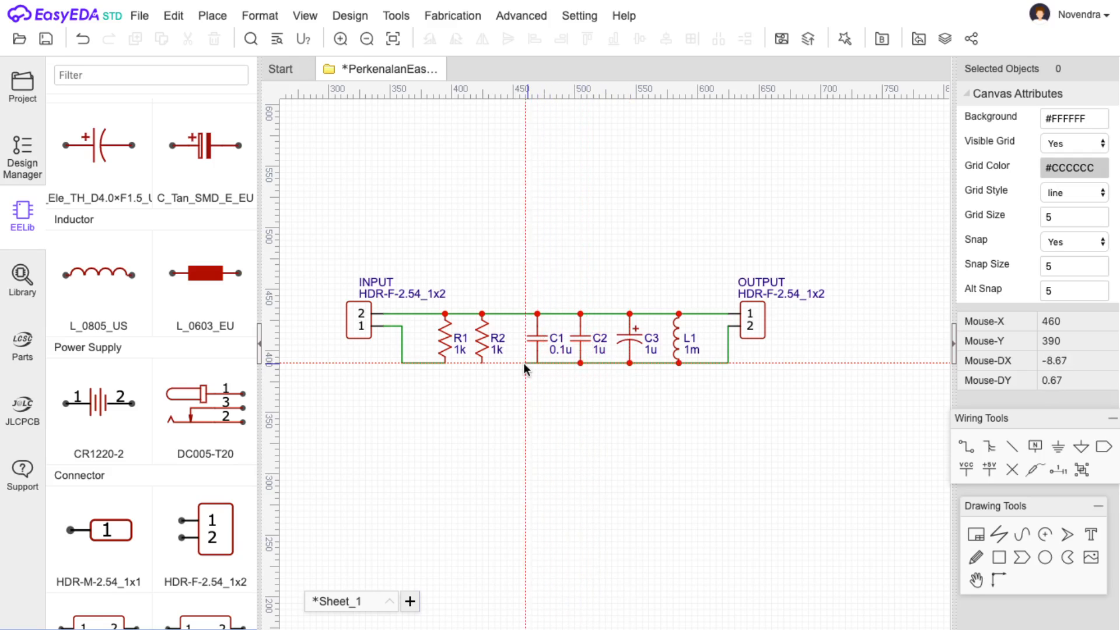
left_click(483, 361)
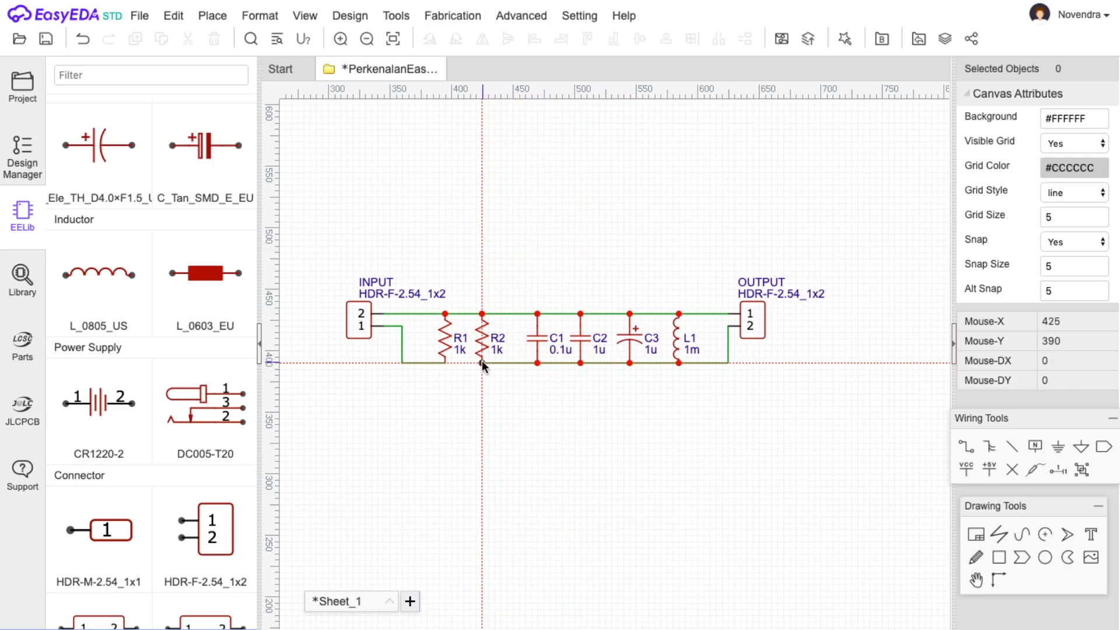
End the bottom wire at R1's lower pin and save the schematic.
left_click(443, 362)
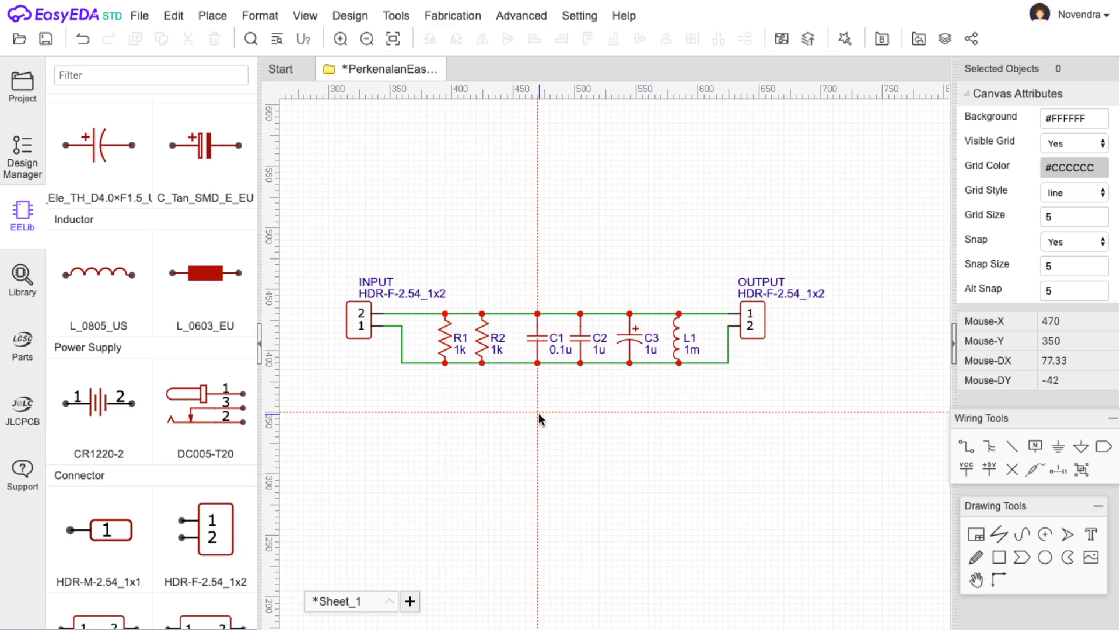
key("Escape")
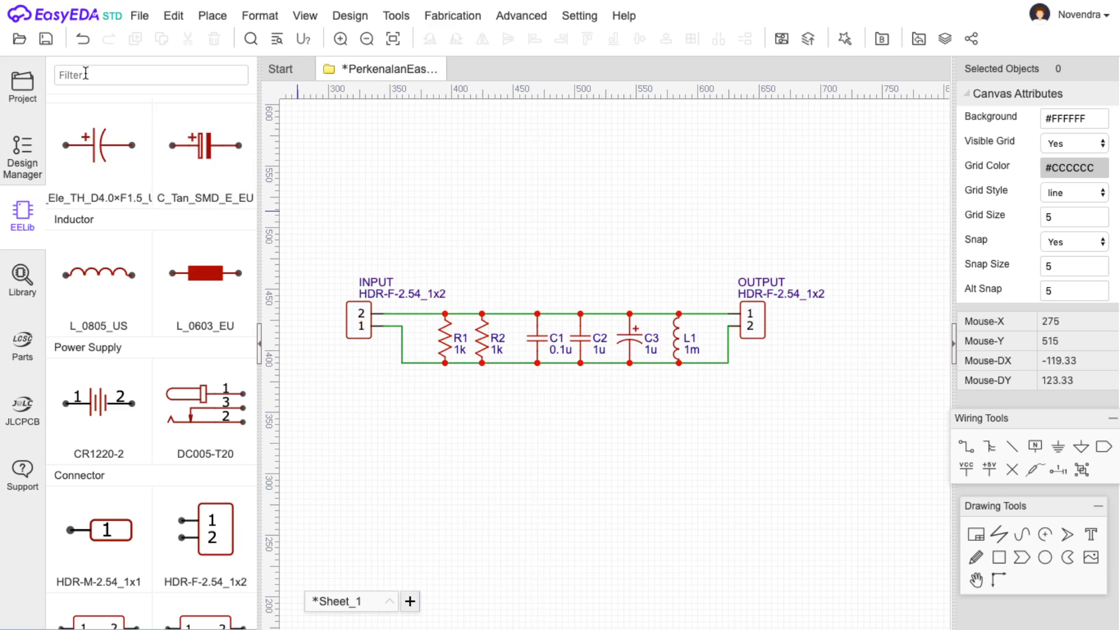
left_click(47, 39)
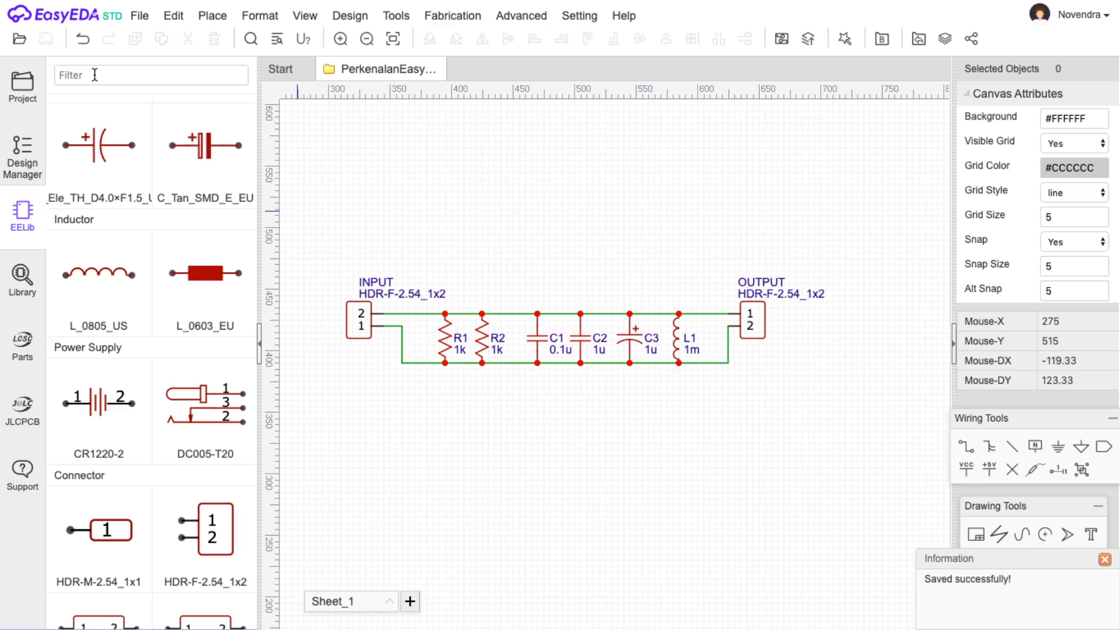
Show the opened projects list and view Sheet_1's context options.
left_click(22, 84)
left_click(82, 153)
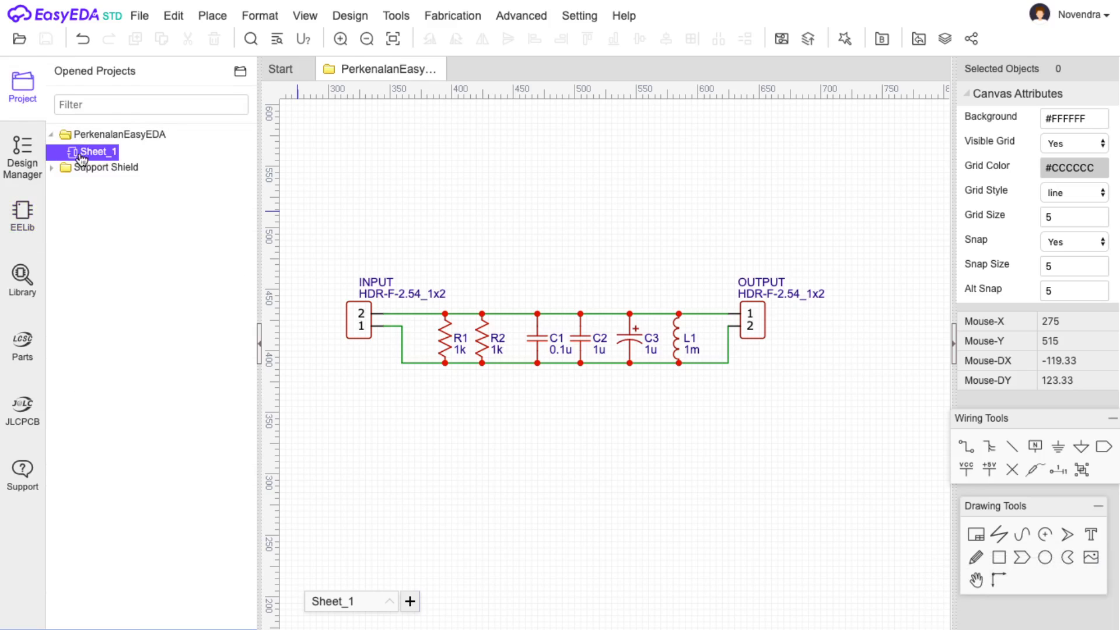
right_click(95, 155)
right_click(75, 154)
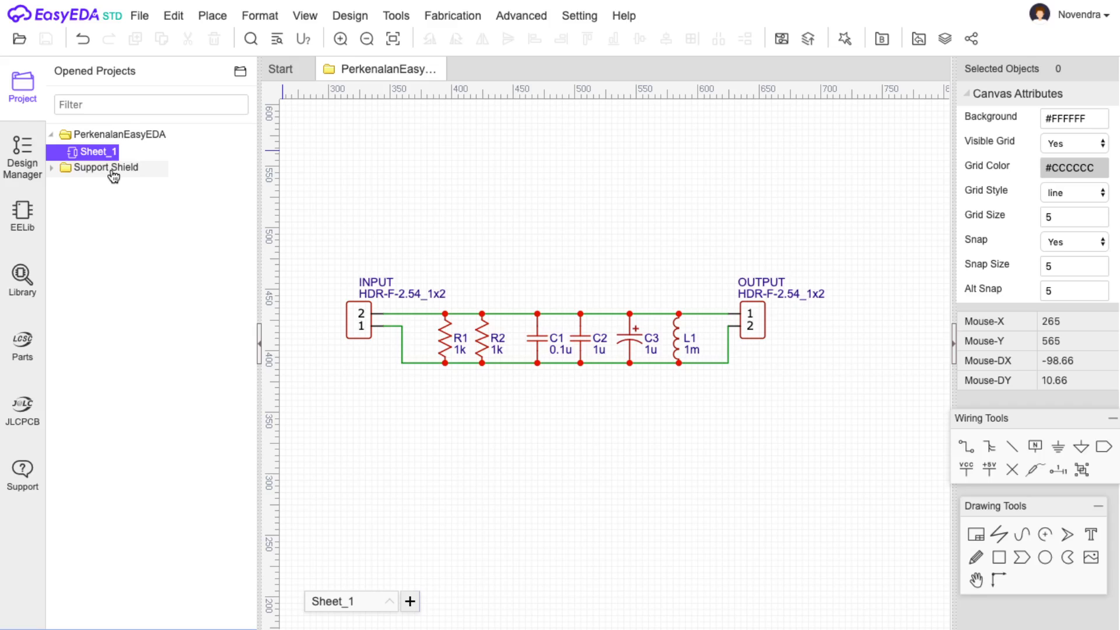
left_click(138, 17)
Zoom out until the whole RangkaianRLC sheet frame and title block are visible.
mouse_move(186, 628)
scroll(496, 409, "down", 5)
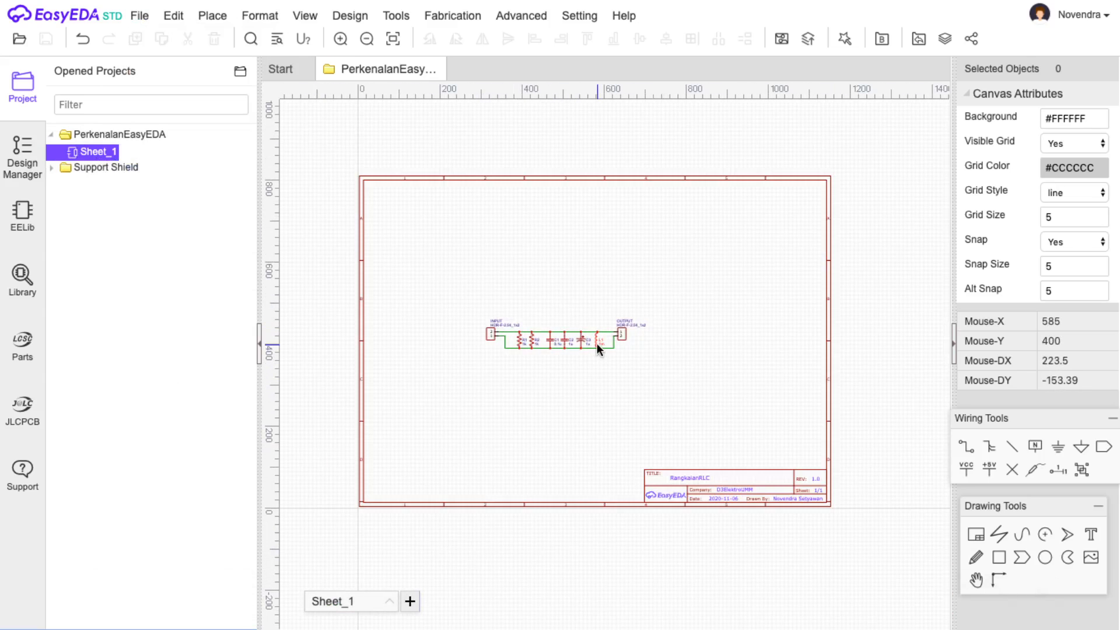
scroll(591, 358, "up", 2)
scroll(589, 355, "down", 3)
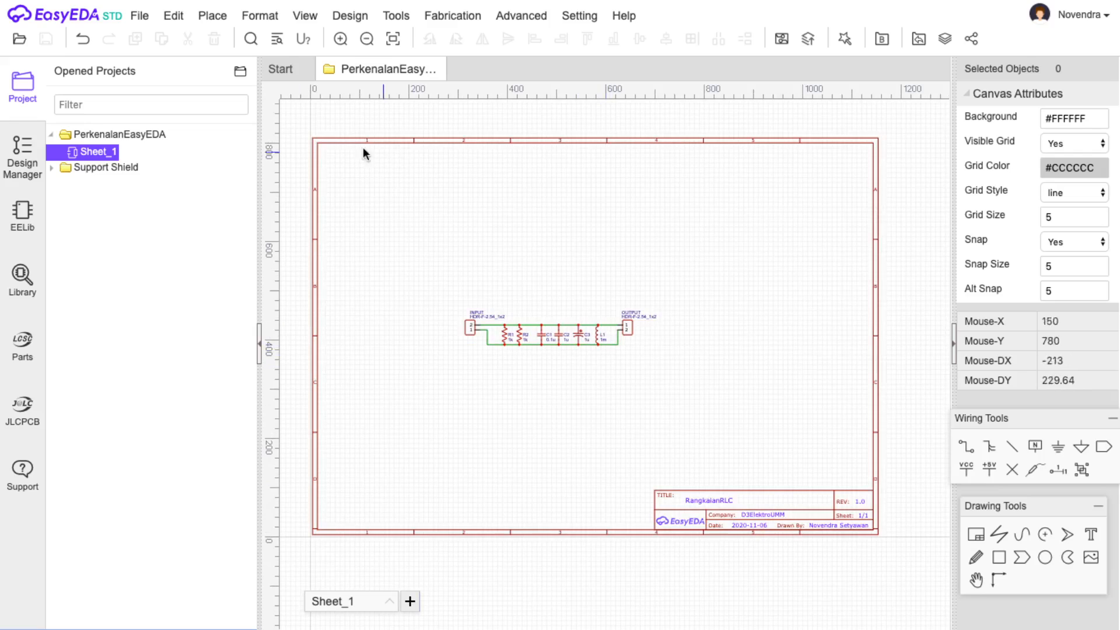
Export the RangkaianRLC schematic as a PDF and save it to the Downloads folder.
left_click(139, 15)
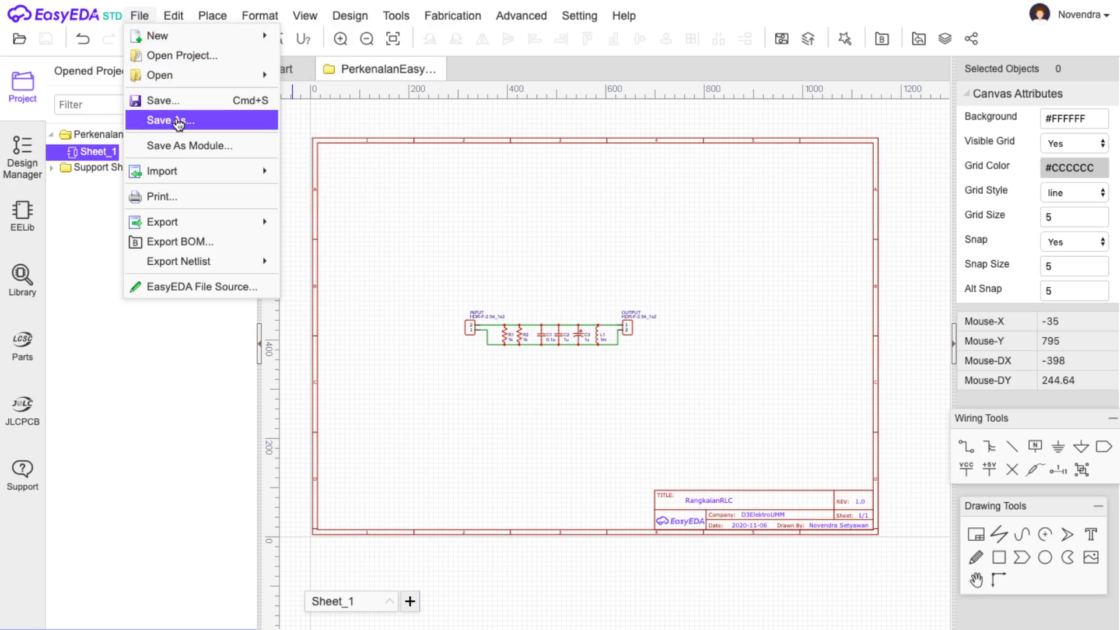
mouse_move(217, 222)
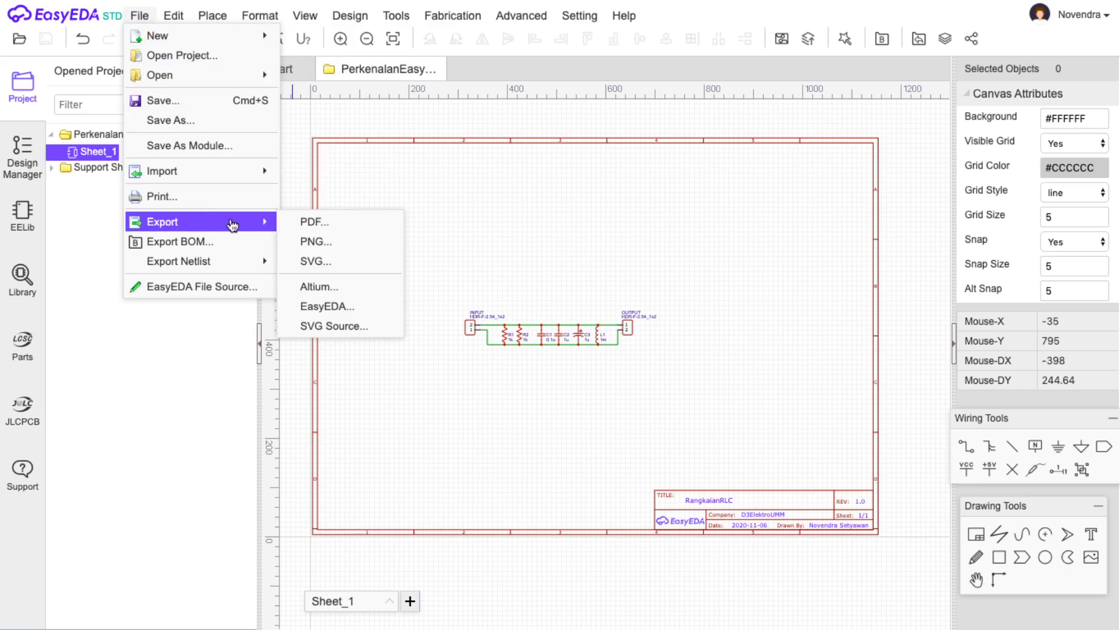
left_click(289, 222)
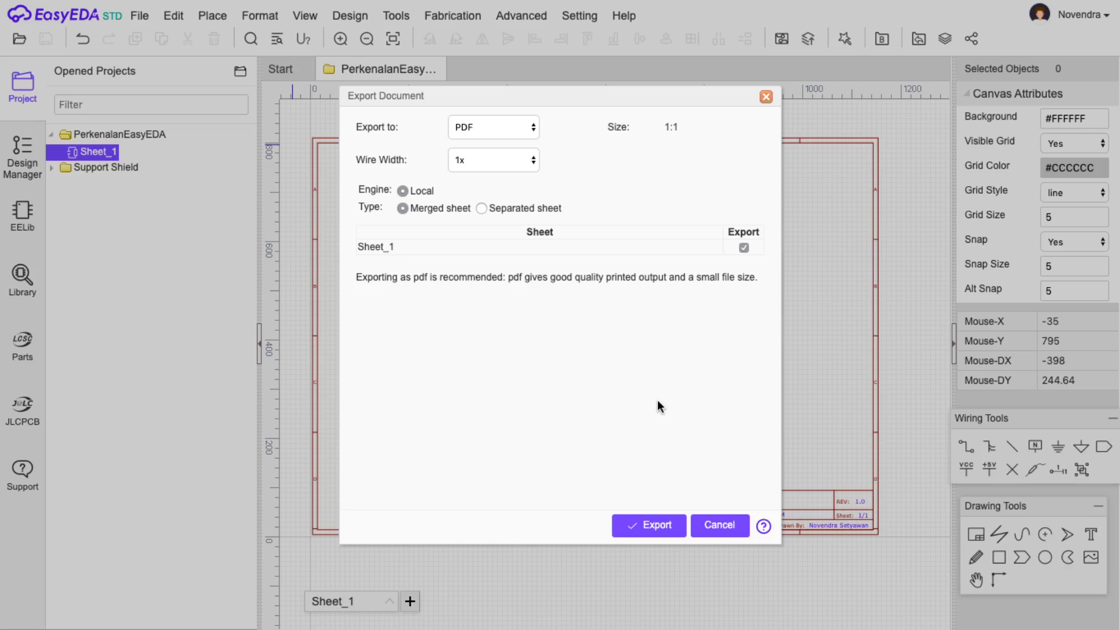
left_click(663, 528)
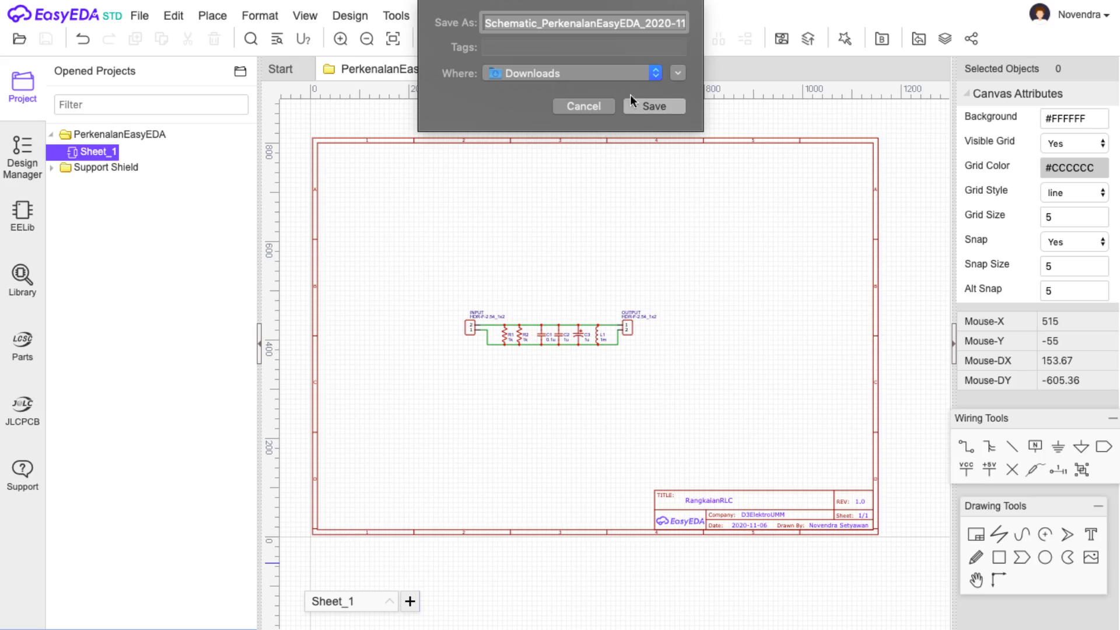
left_click(646, 106)
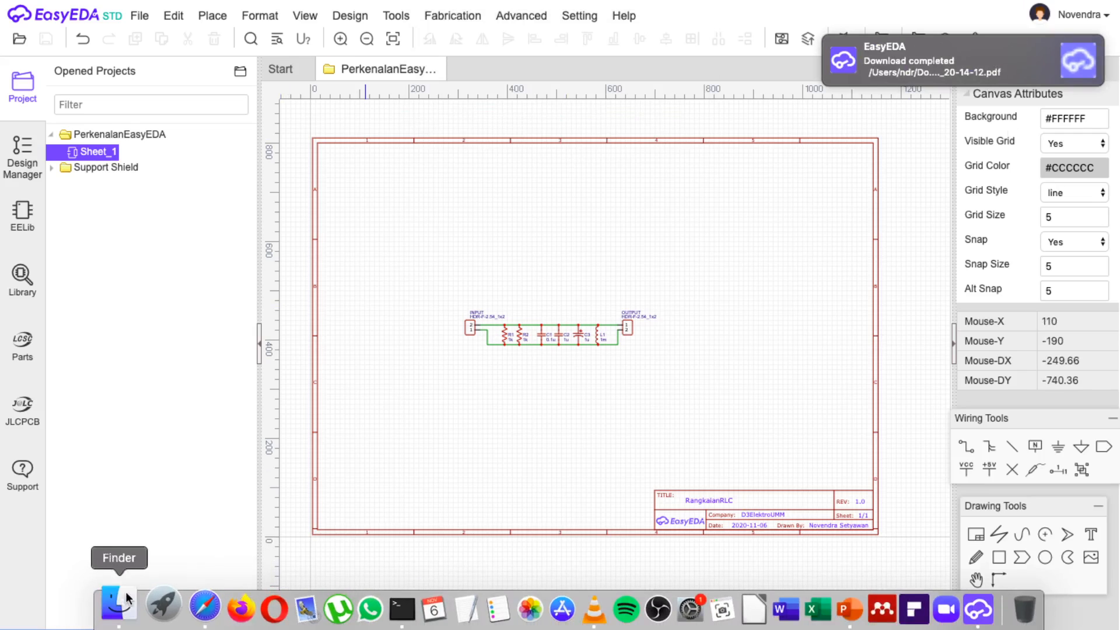
left_click(115, 605)
In Downloads, sort newest first and open Schematic_PerkenalanEasyEDA_2020-11-06_20-14-12.pdf.
left_click(62, 212)
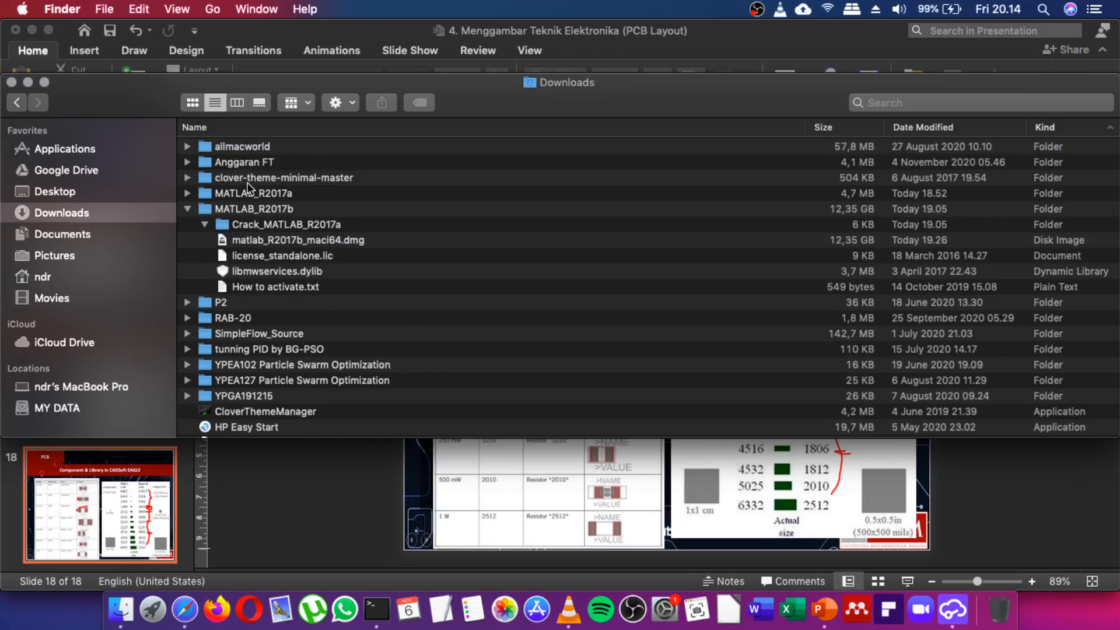
scroll(244, 182, "down", 5)
left_click(911, 130)
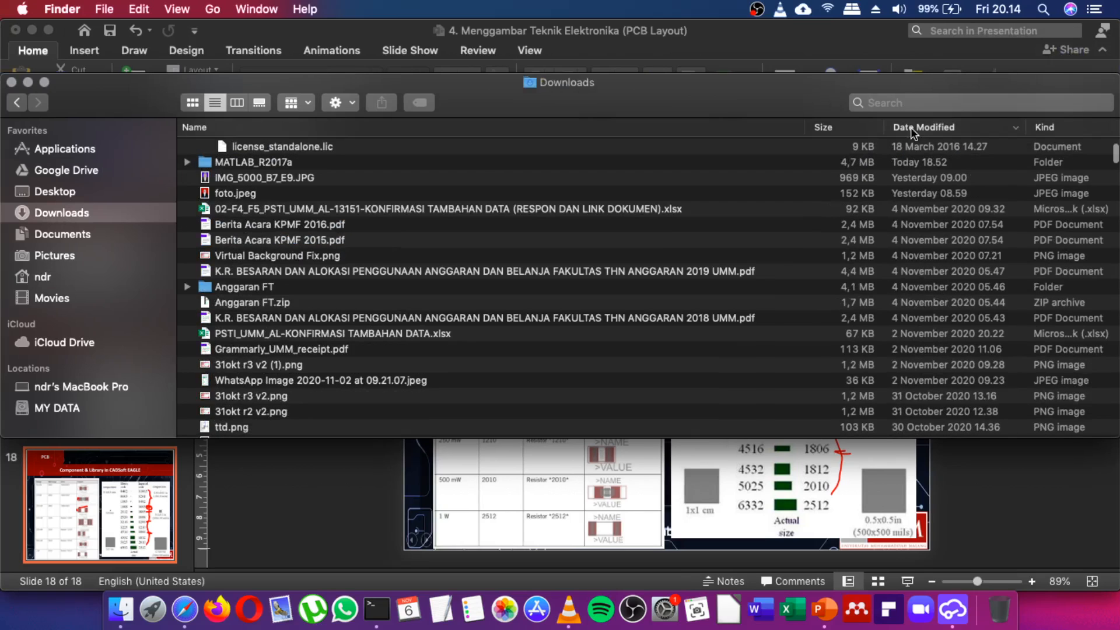
scroll(293, 201, "up", 3)
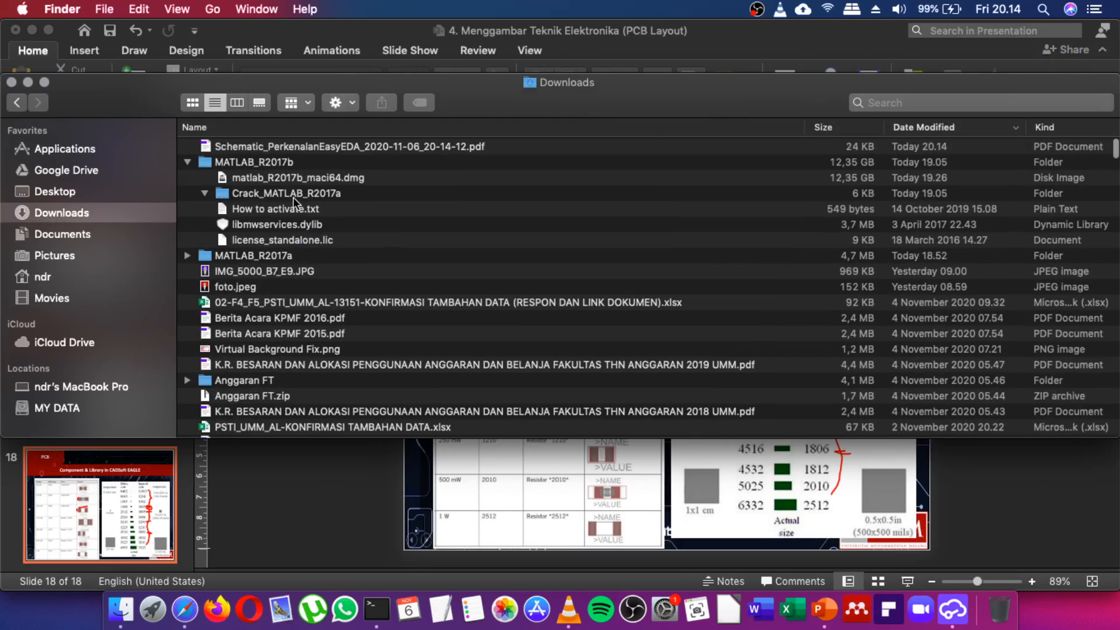
left_click(274, 149)
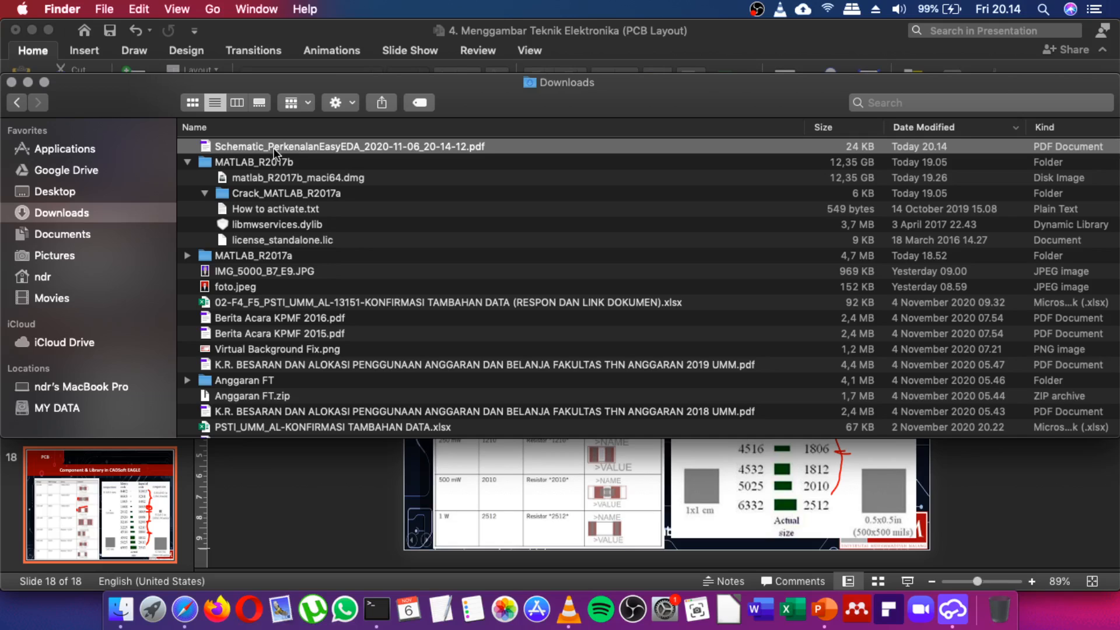
double_click(274, 148)
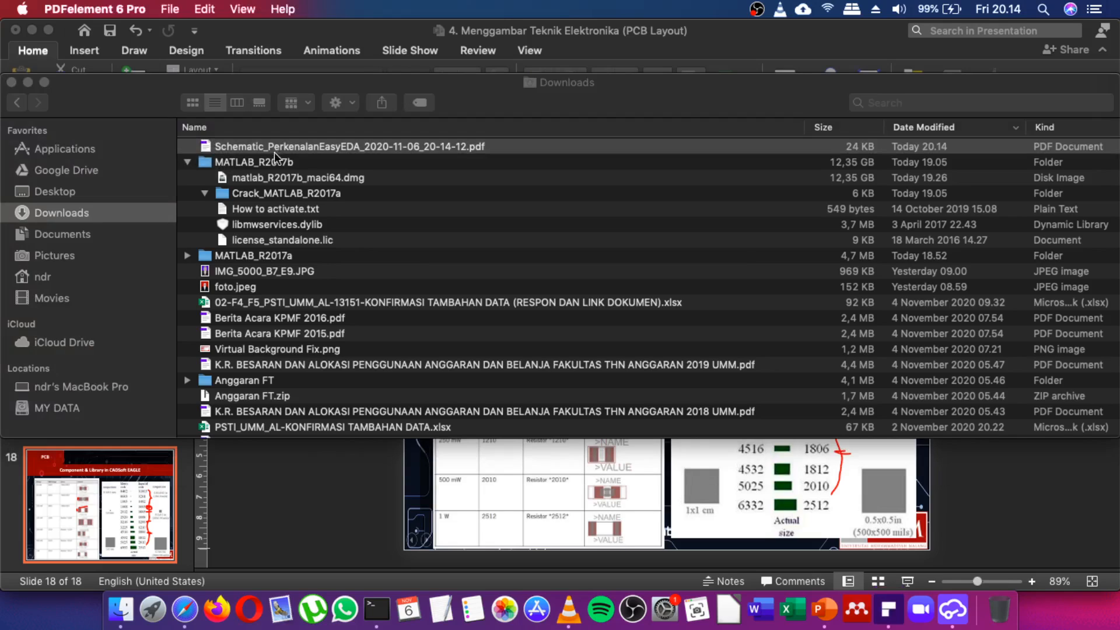
View the schematic PDF full screen in PDFelement, checking the circuit and title block, then exit full screen.
left_click(887, 607)
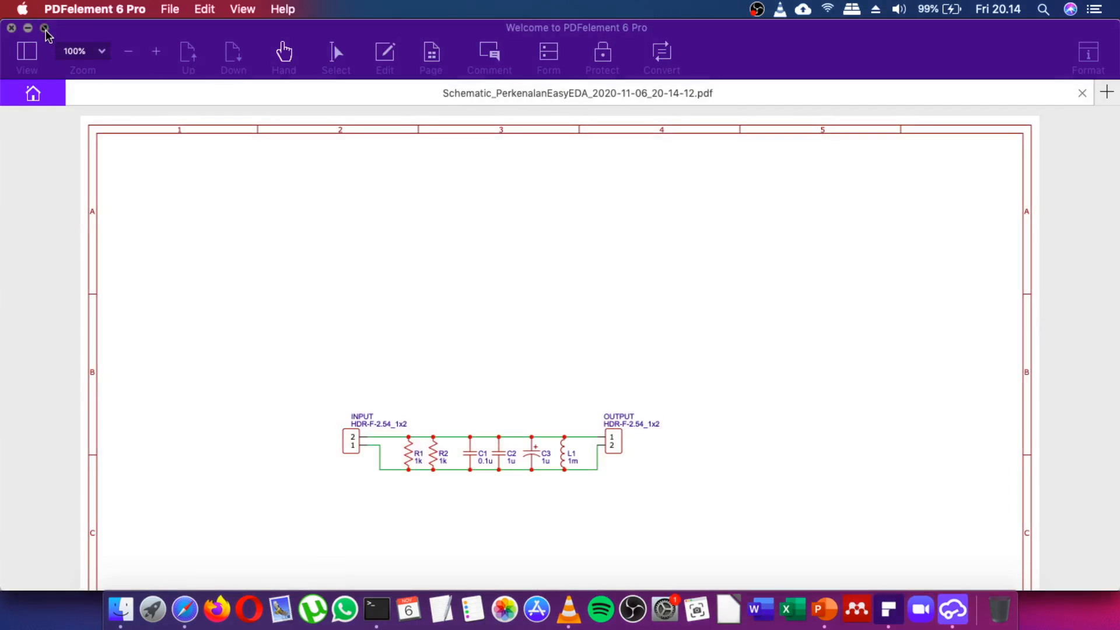
left_click(44, 29)
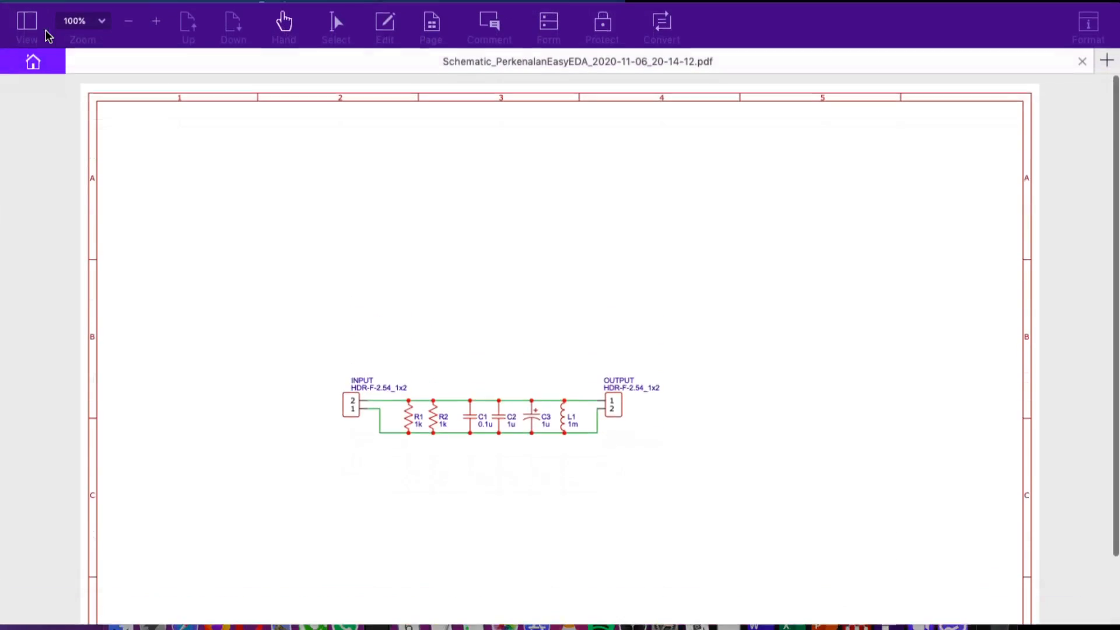
scroll(493, 195, "down", 5)
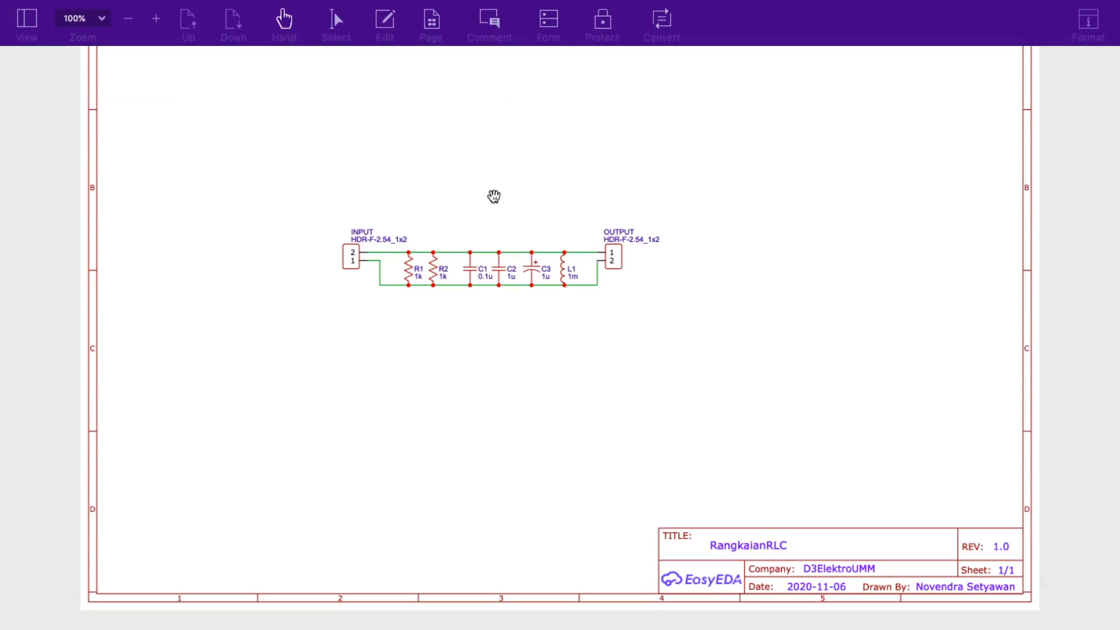
scroll(681, 243, "up", 3)
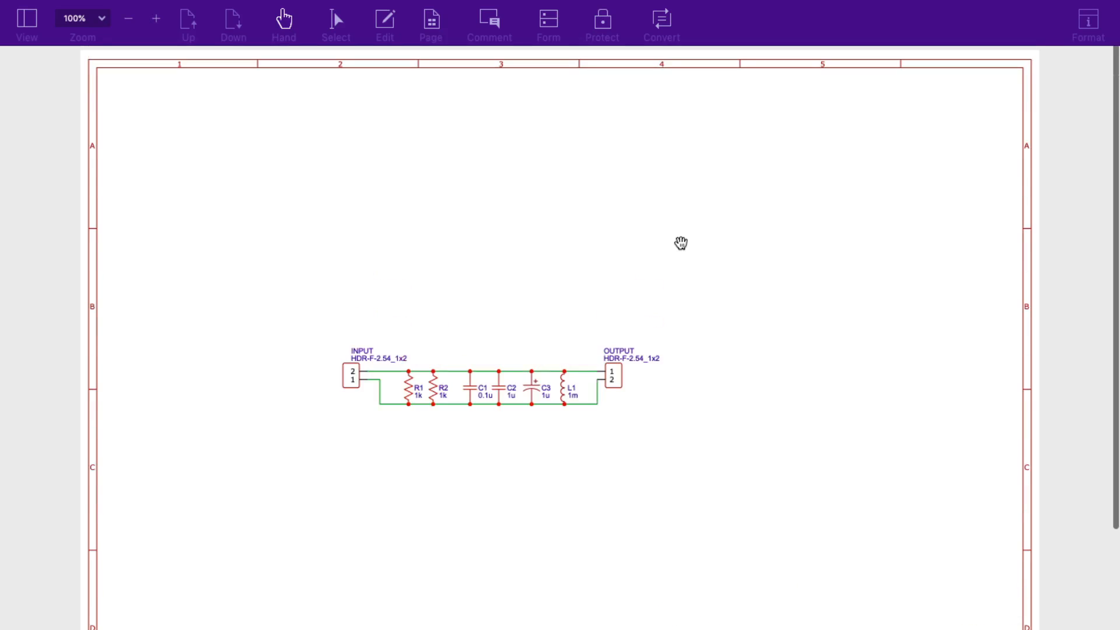
scroll(681, 243, "down", 3)
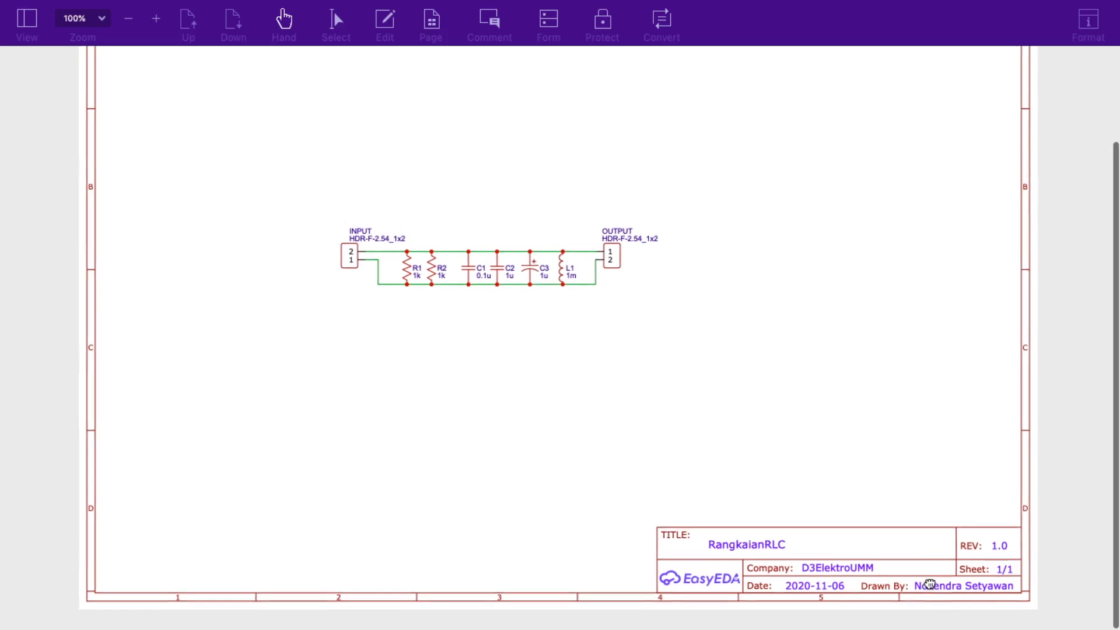
left_click_drag(925, 589, 862, 491)
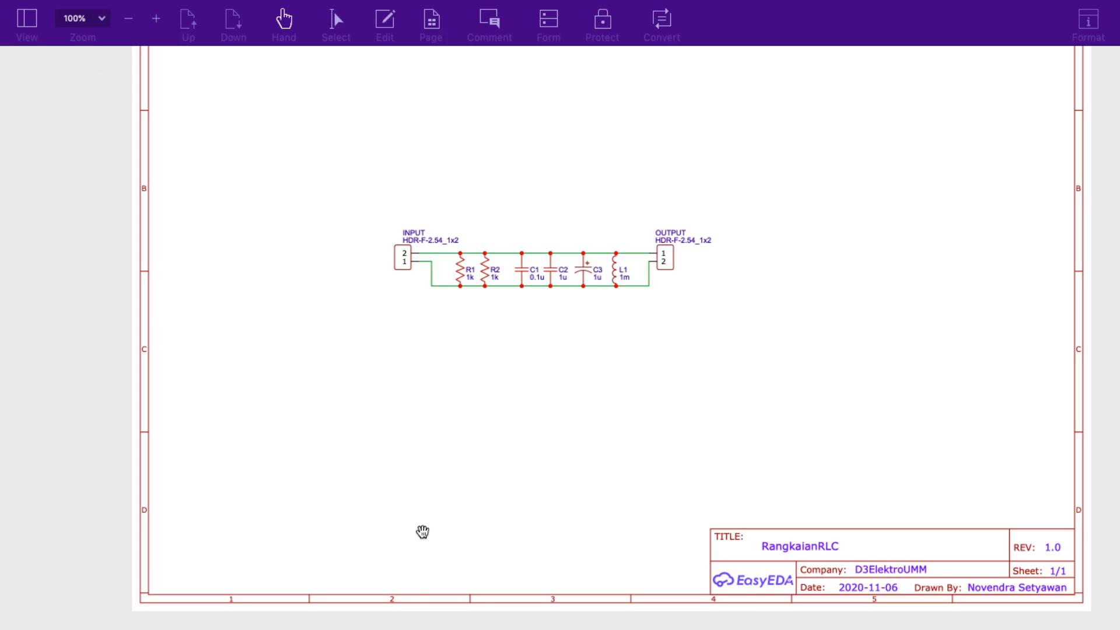
mouse_move(105, 3)
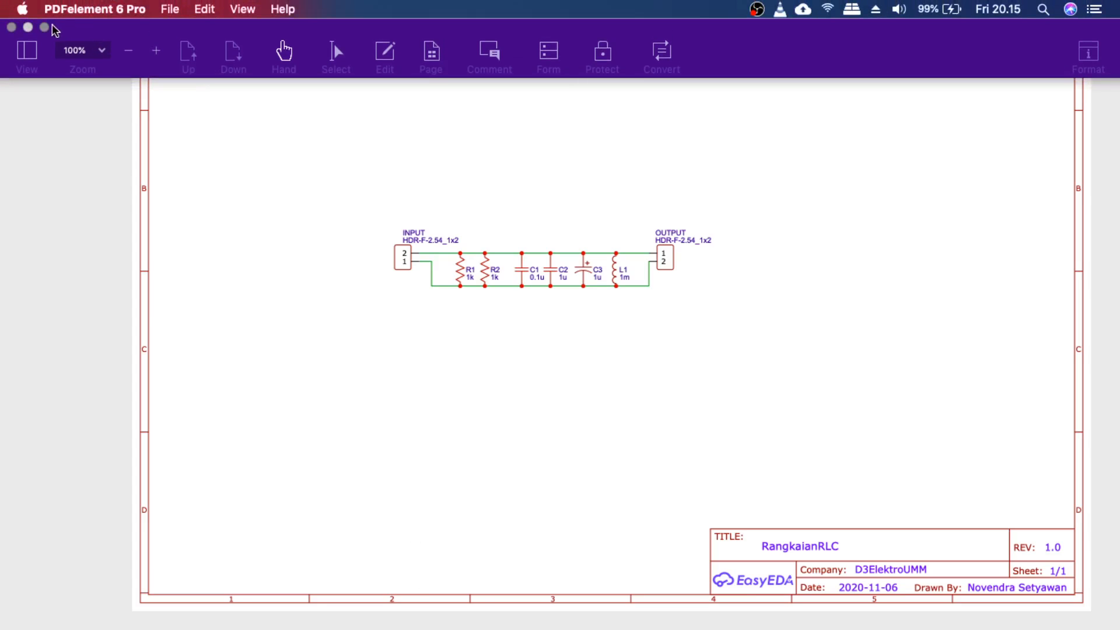
left_click(44, 28)
Back in EasyEDA, zoom in on the circuit and change R1's value from 1k to 3k.
left_click(962, 622)
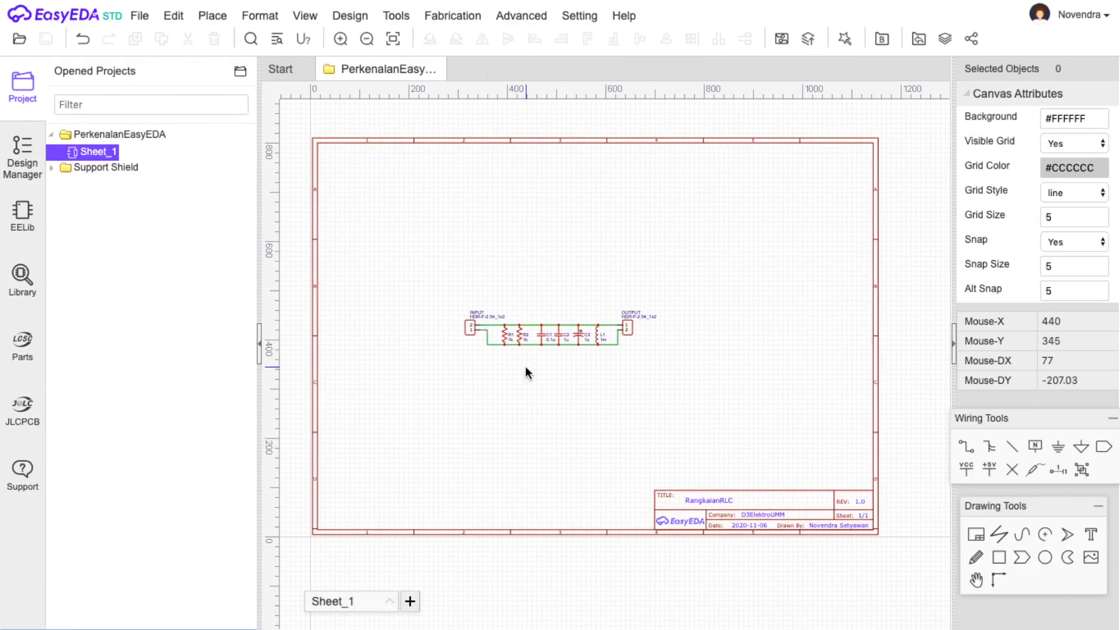
left_click(340, 39)
left_click(340, 39)
left_click(340, 39)
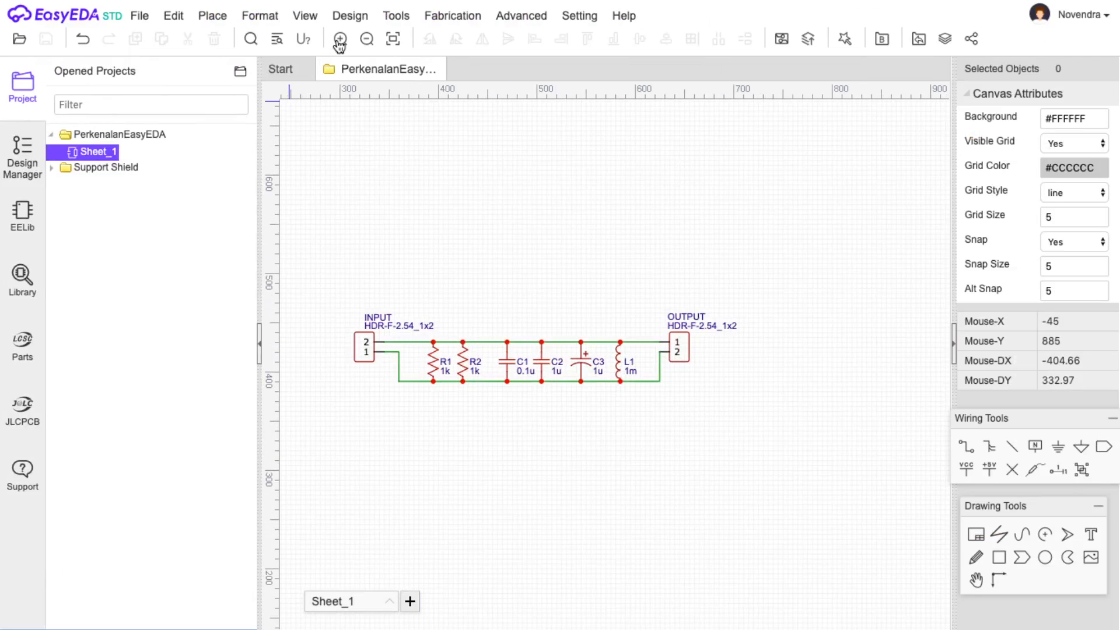
left_click(340, 39)
double_click(402, 372)
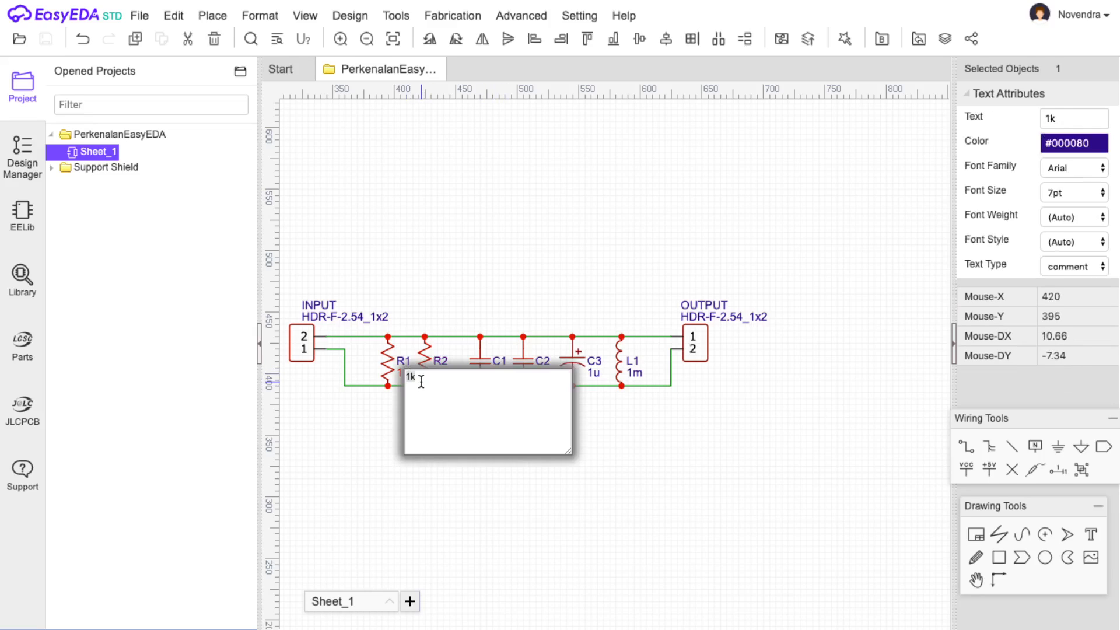
key("Left")
type("3")
key("Return")
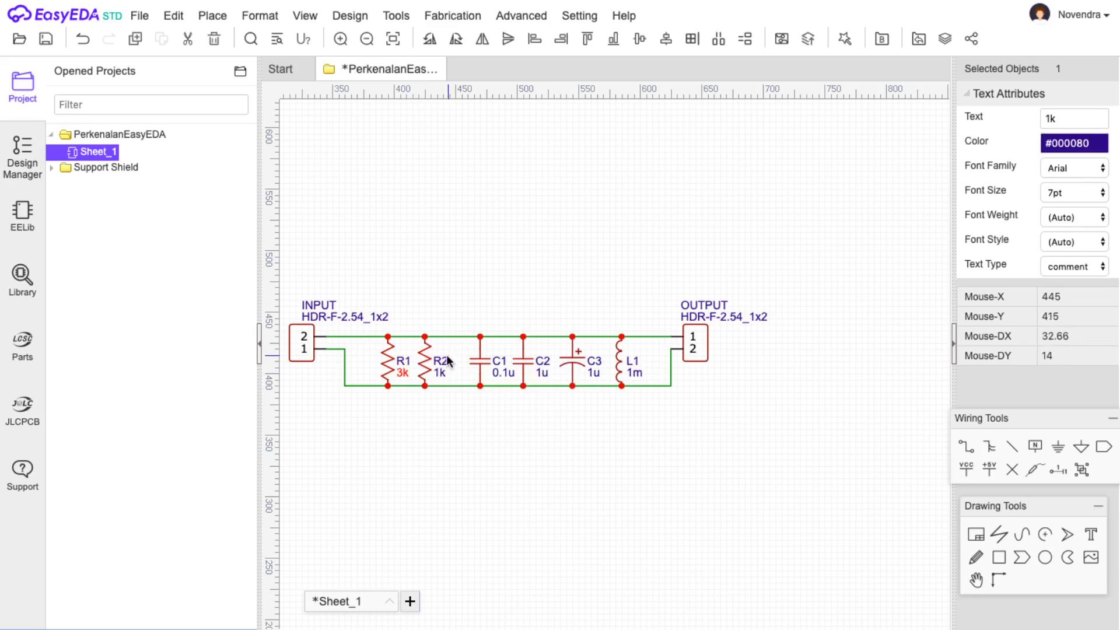
Change R2 to 5k and C1 from 0.1u to 0.3u, then save the schematic.
double_click(435, 373)
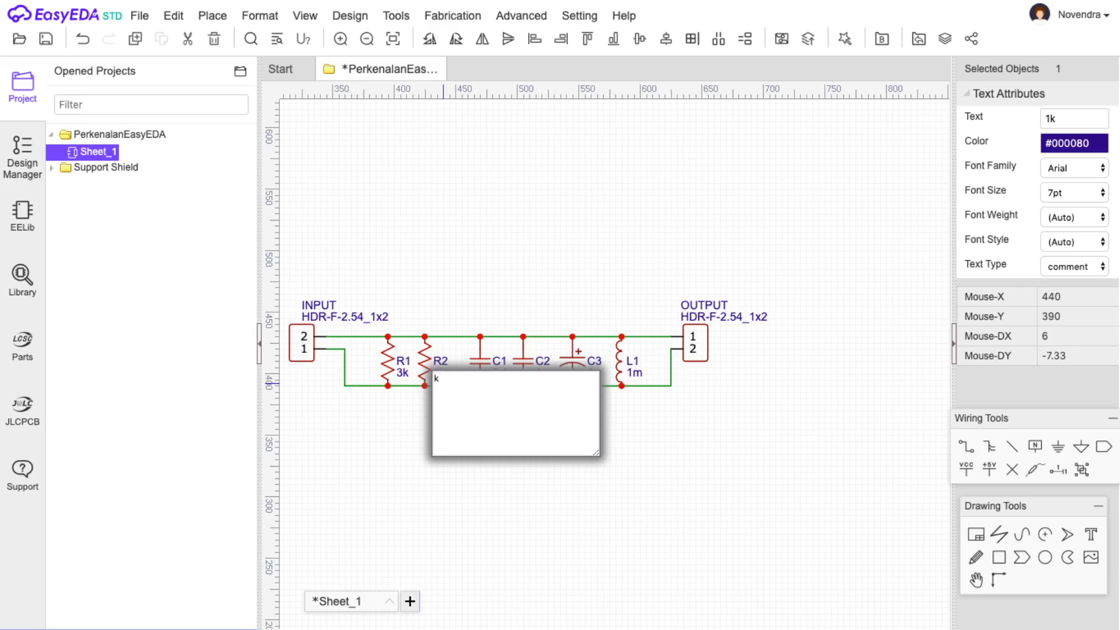
type("5")
key("Return")
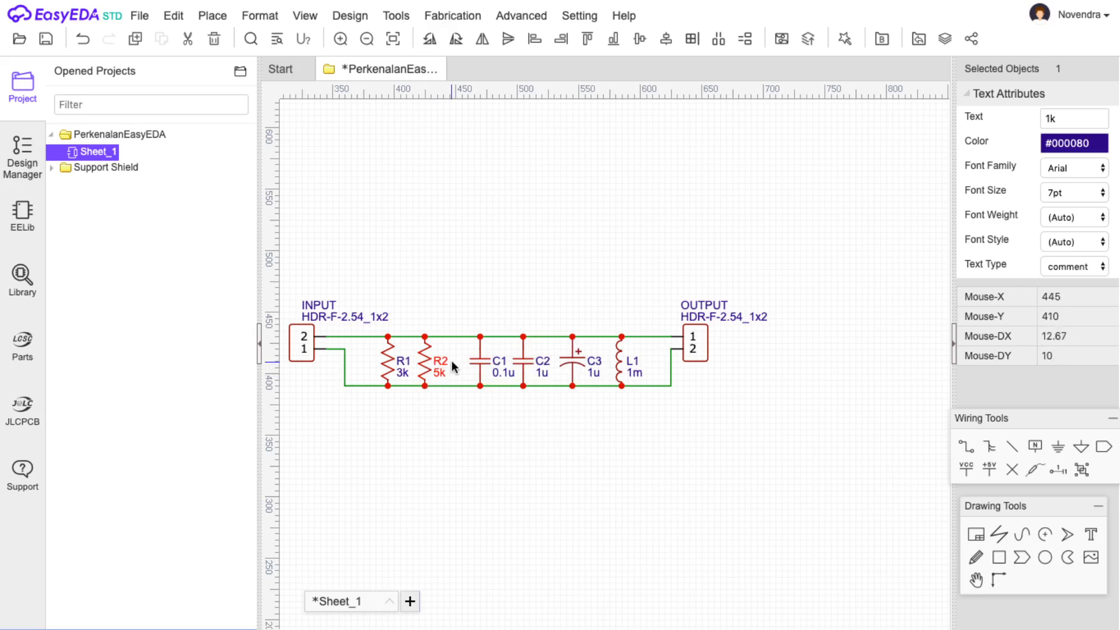
double_click(493, 374)
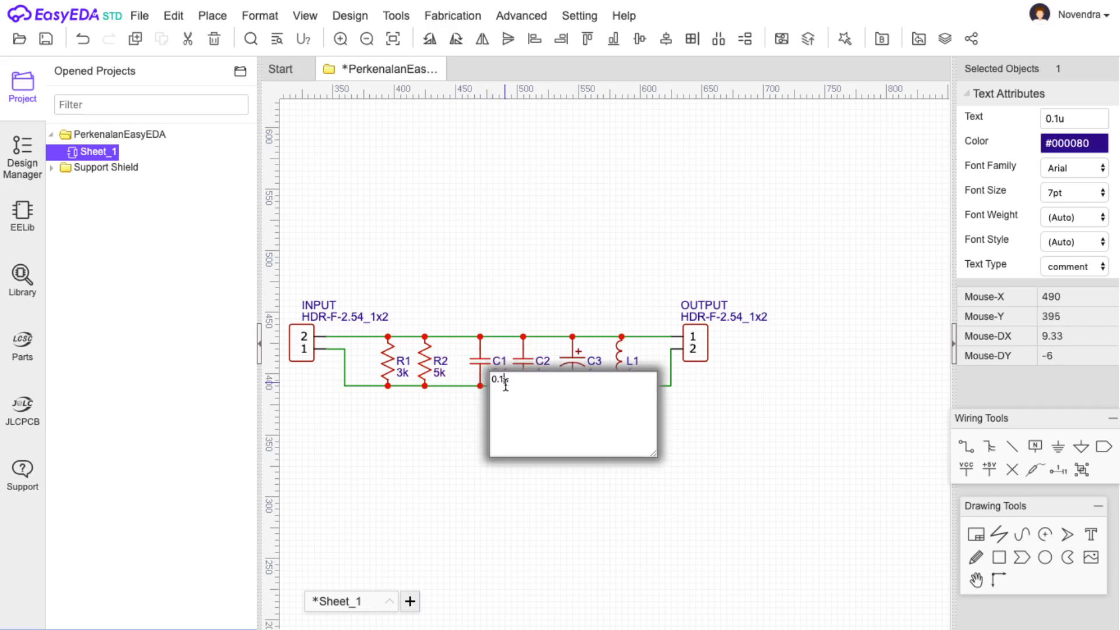
left_click(501, 379)
key("BackSpace")
key("Return")
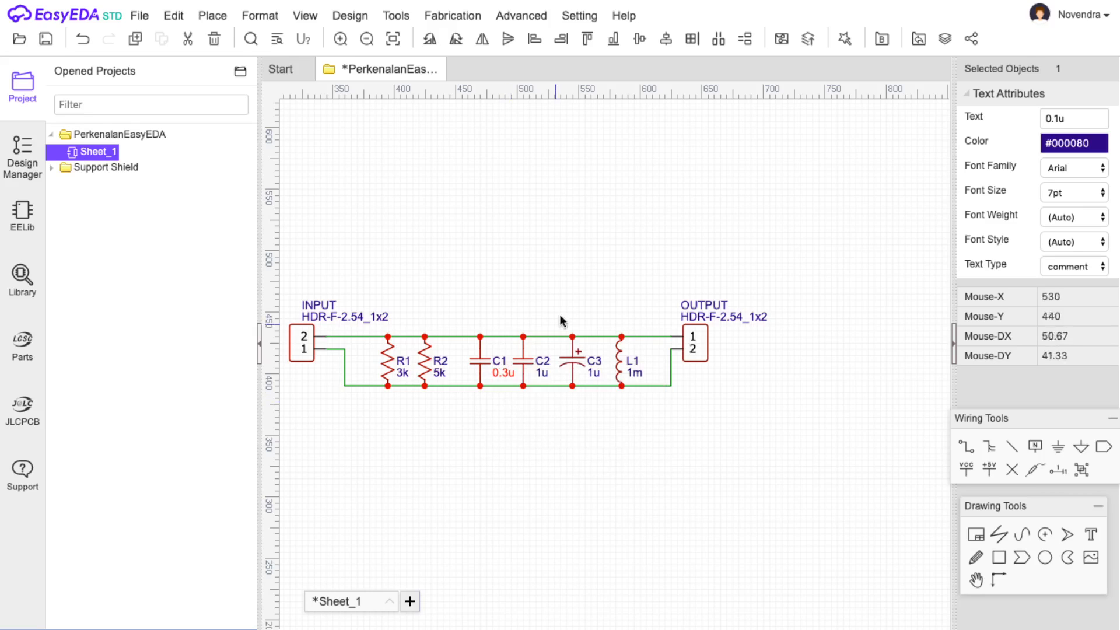
left_click(46, 39)
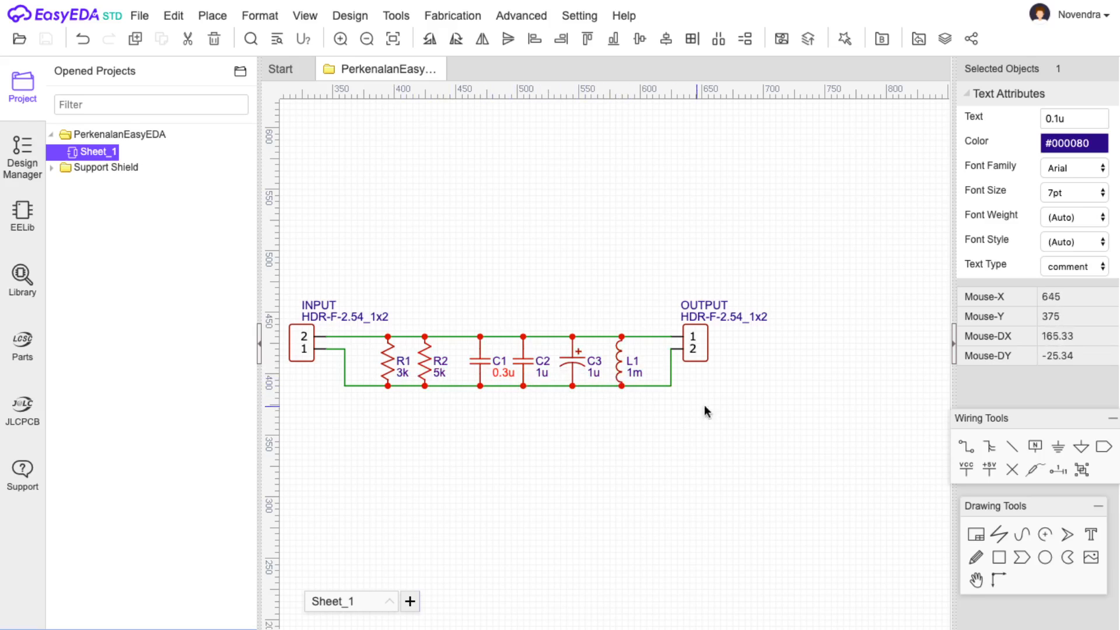
scroll(632, 452, "down", 5)
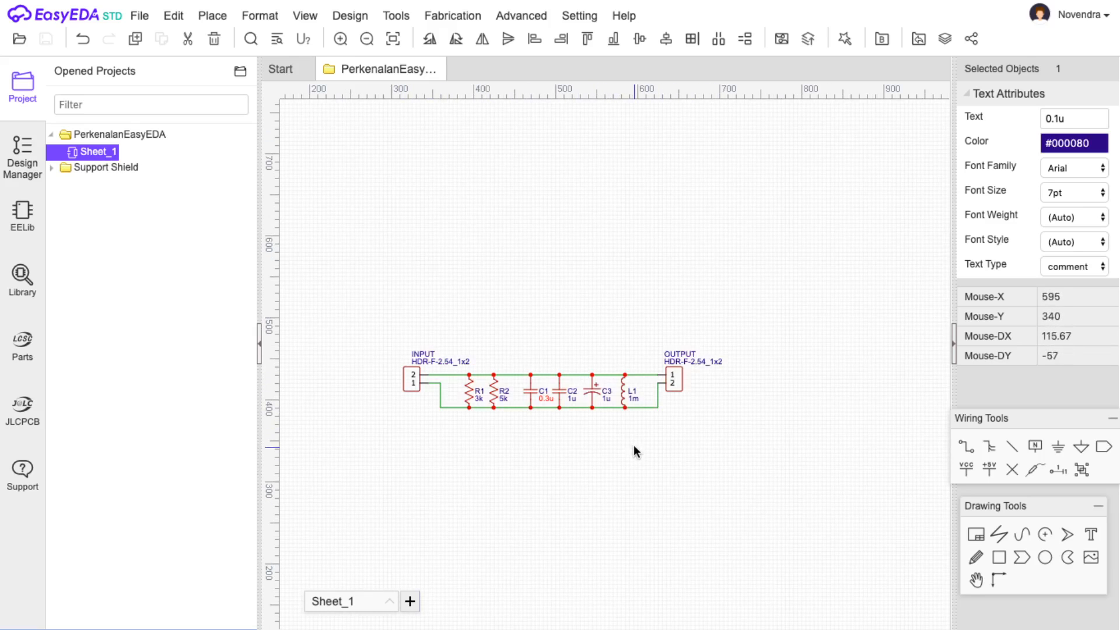
scroll(761, 516, "up", 2)
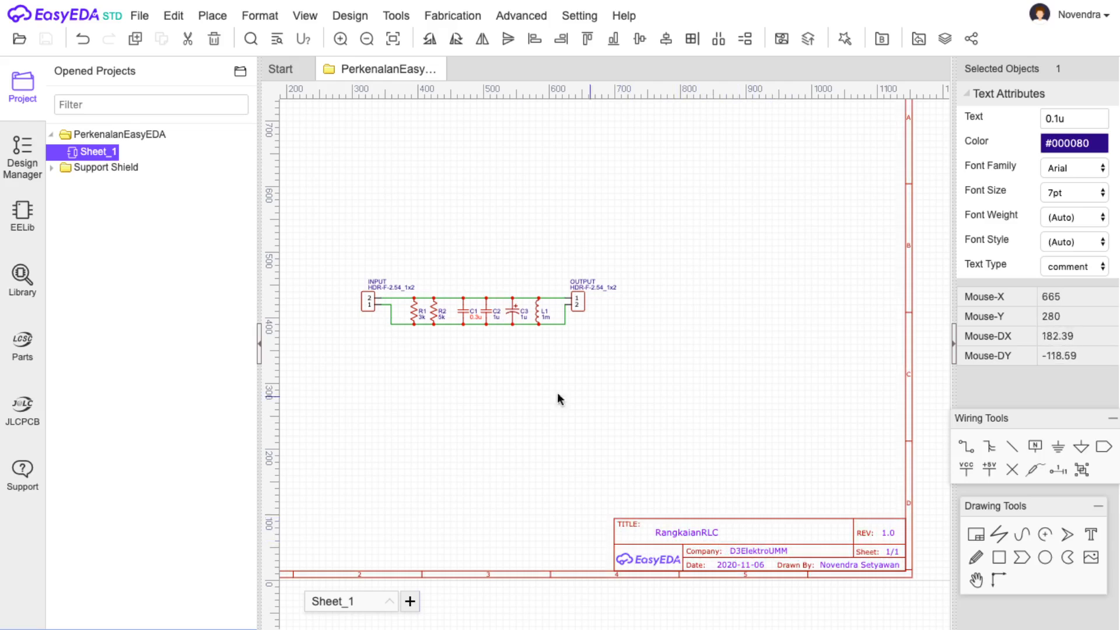
left_click(174, 15)
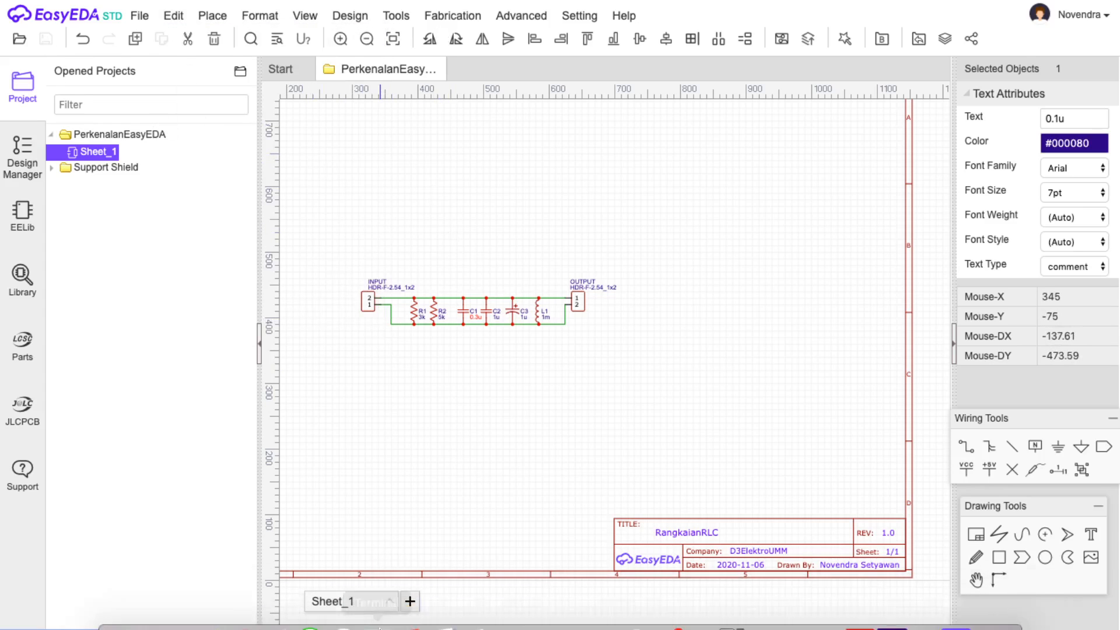
mouse_move(760, 5)
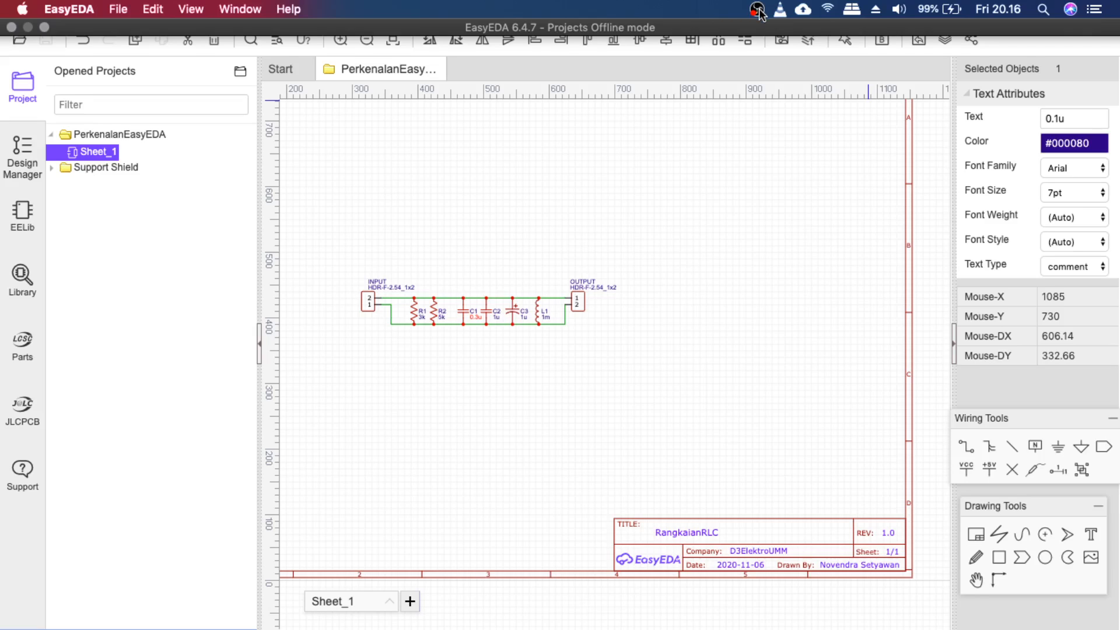
left_click(759, 10)
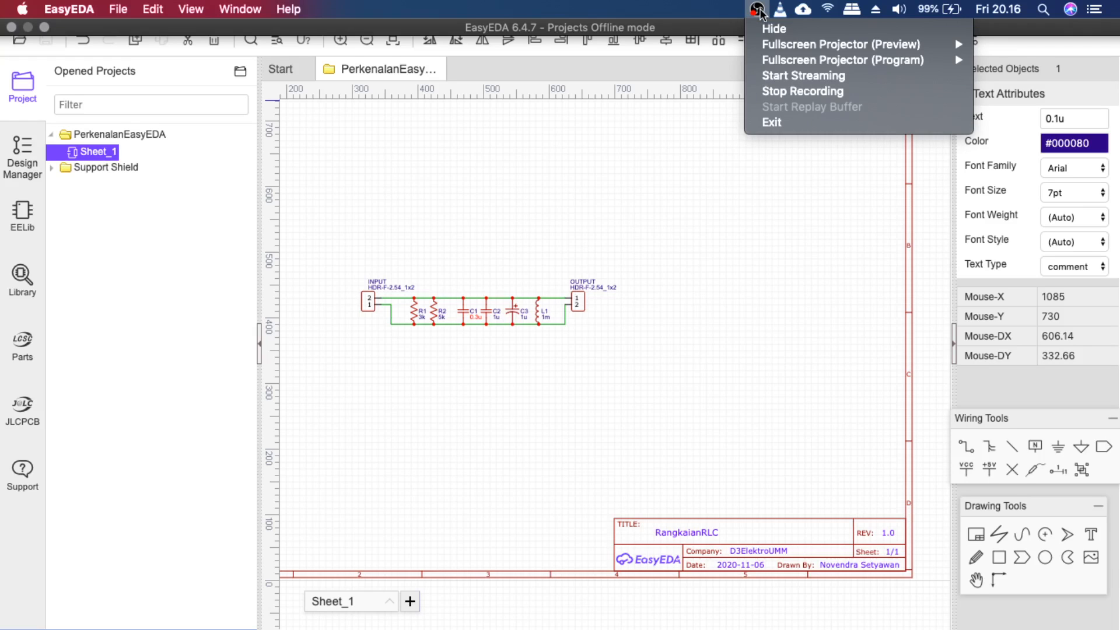